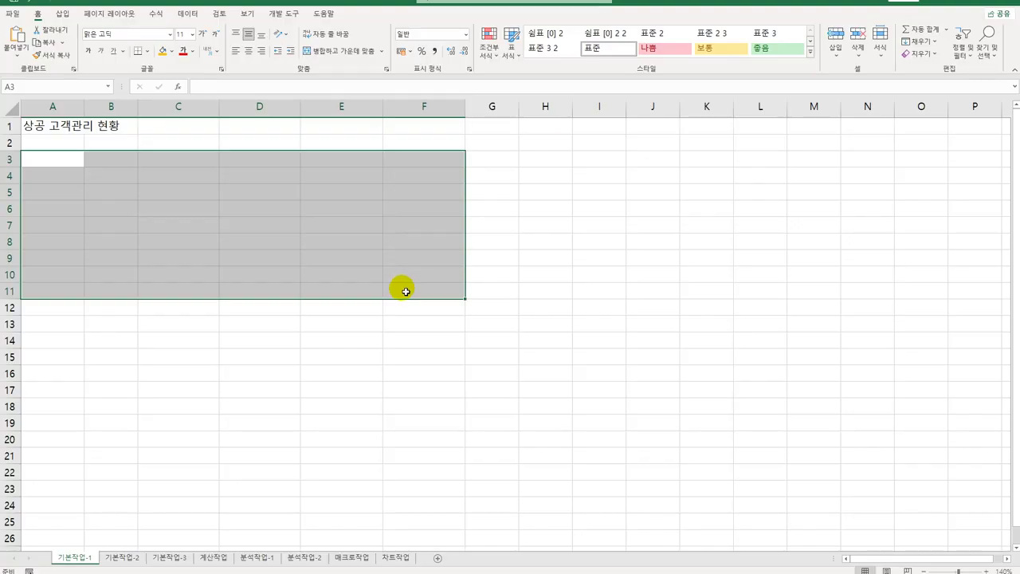
Step: On the 기본작업-2 sheet, merge and center the title across A1:G1
left_click(120, 556)
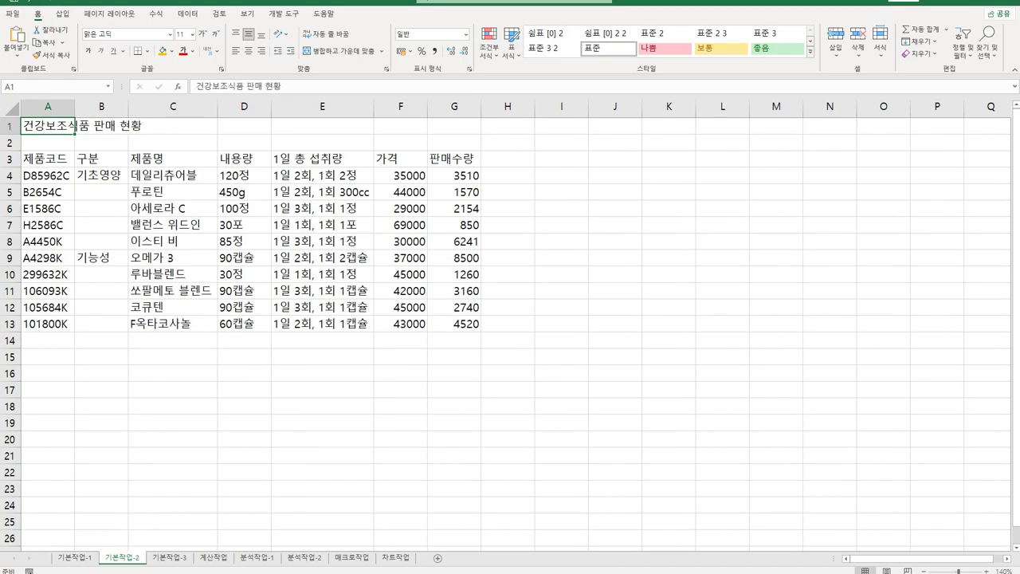
left_click_drag(40, 128, 441, 129)
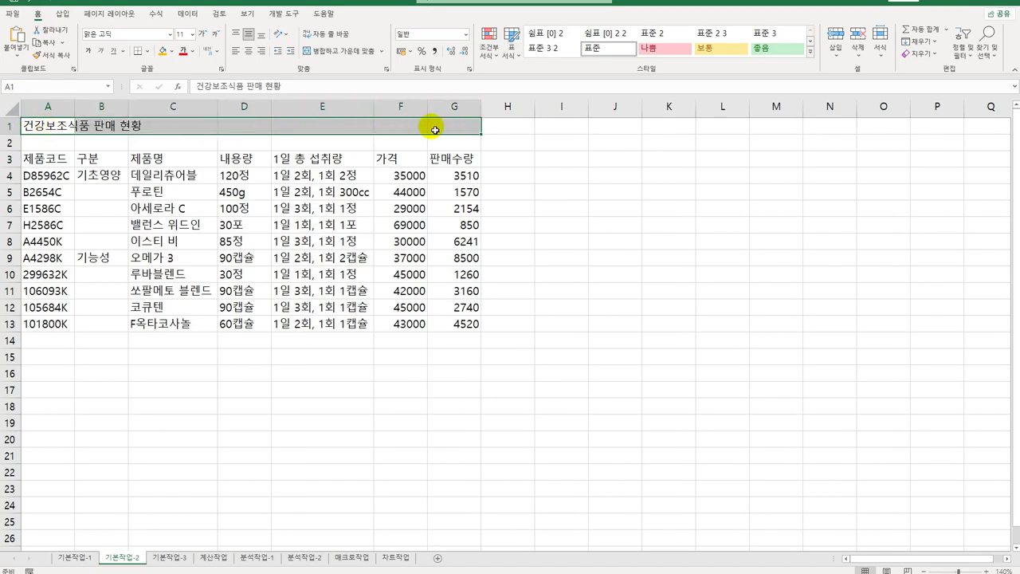
left_click(327, 53)
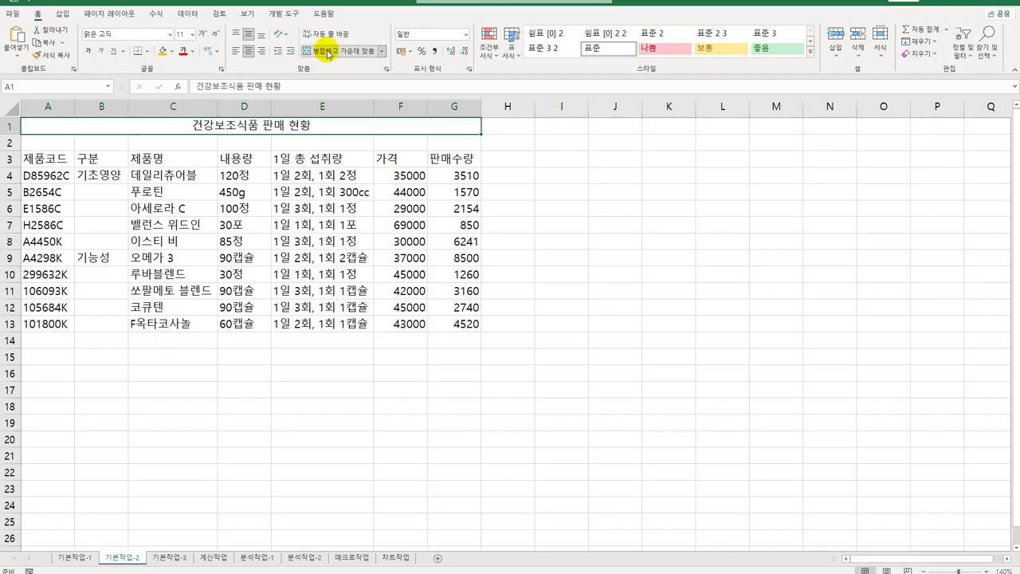
Step: Format the merged title as 돋움, size 18, bold, with a double underline
left_click(171, 35)
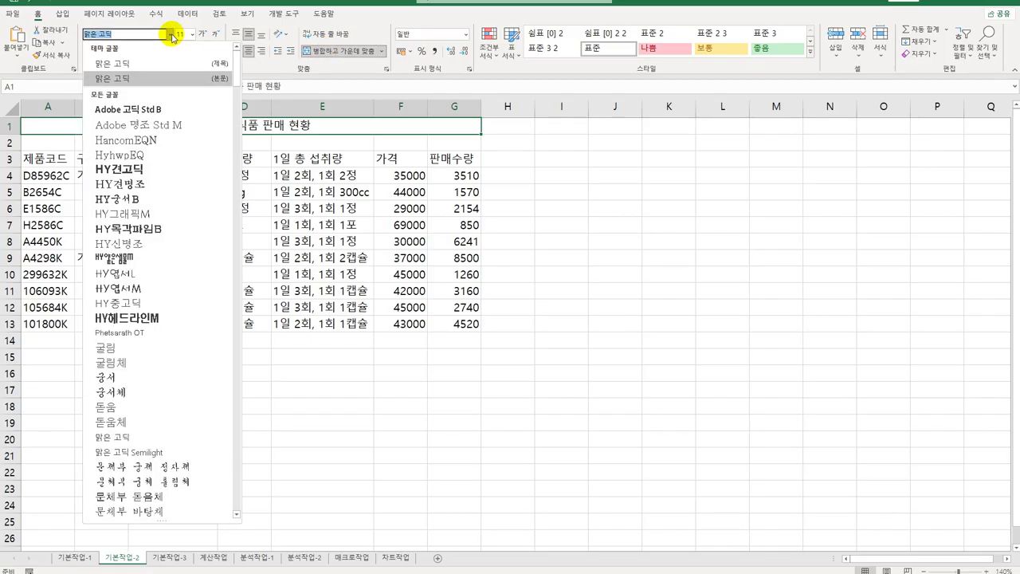
left_click(131, 407)
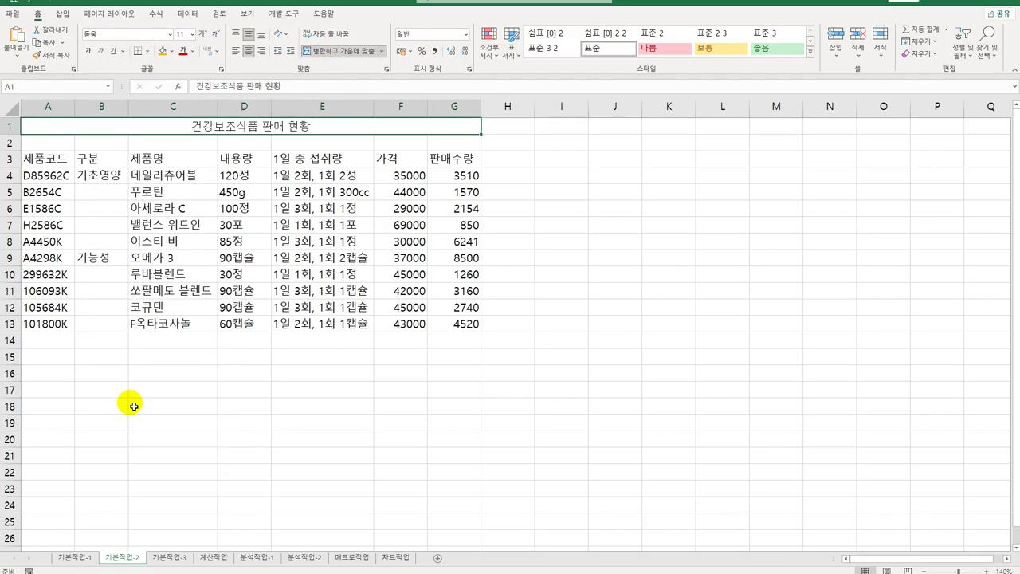
left_click(193, 35)
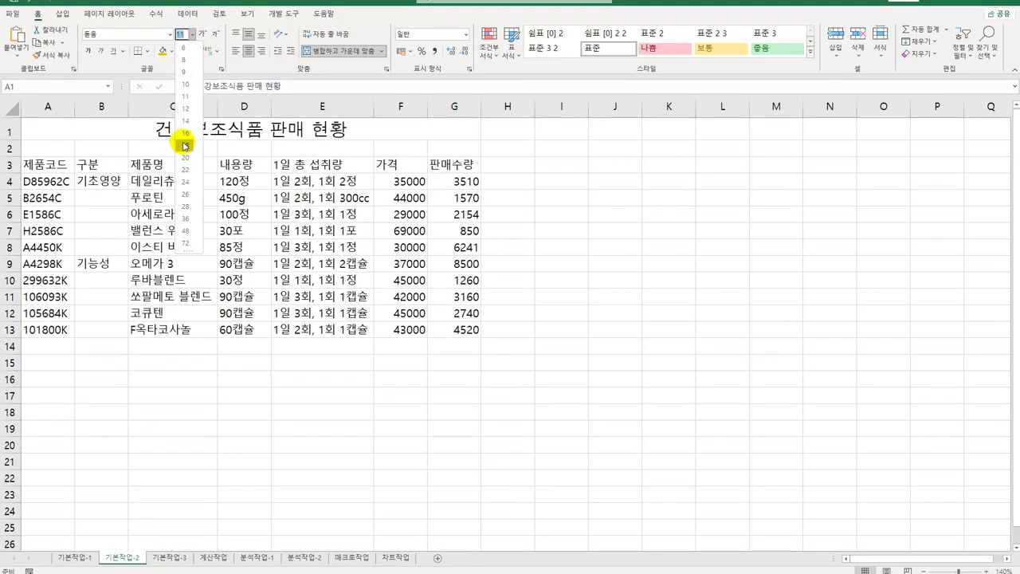
left_click(186, 146)
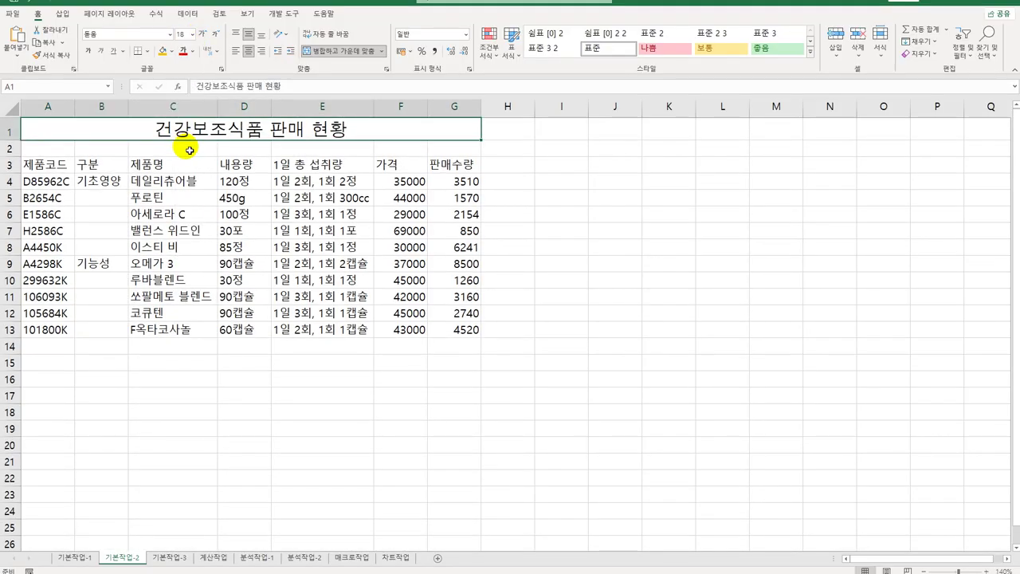
left_click(90, 51)
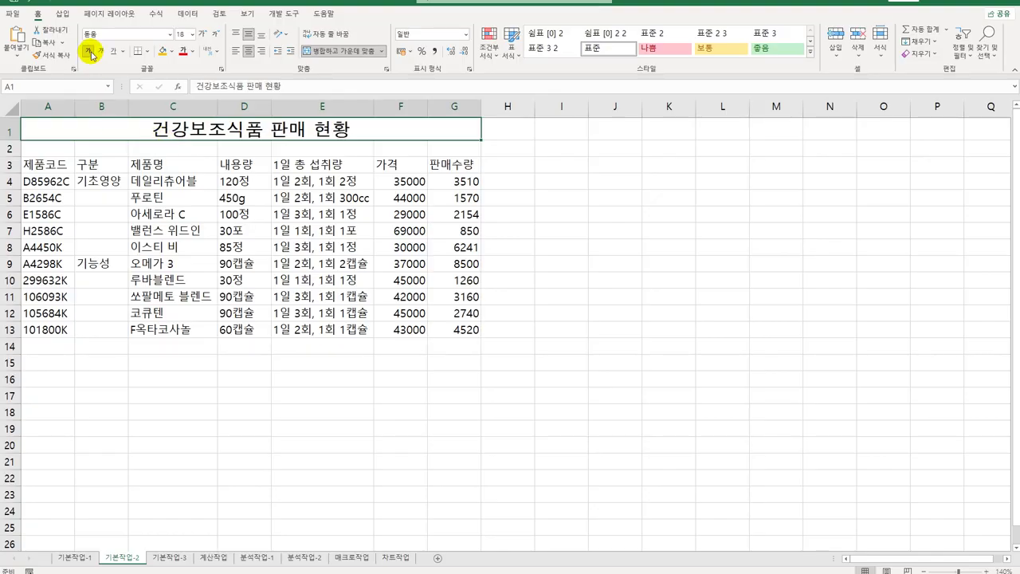
left_click(122, 51)
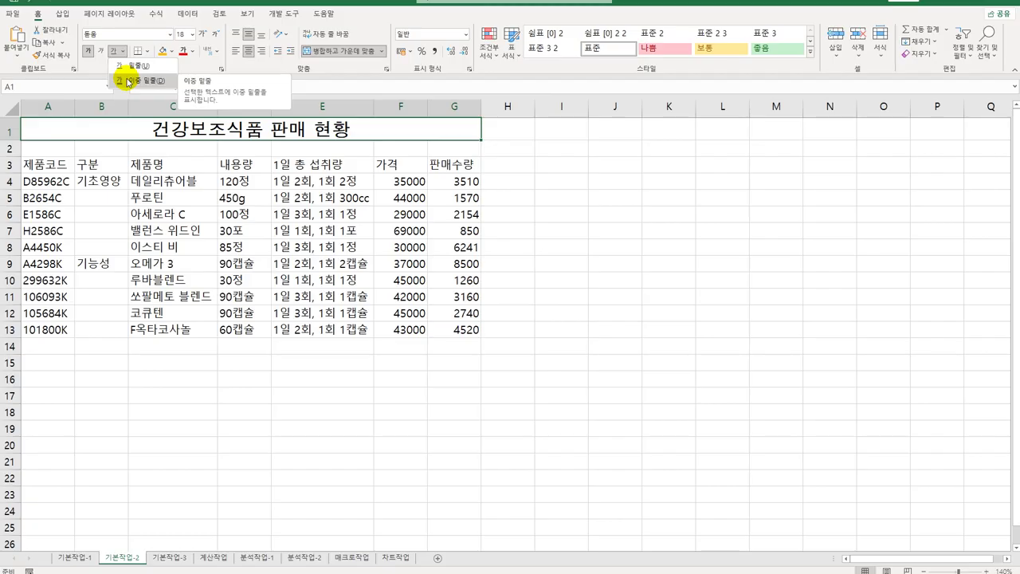
left_click(128, 81)
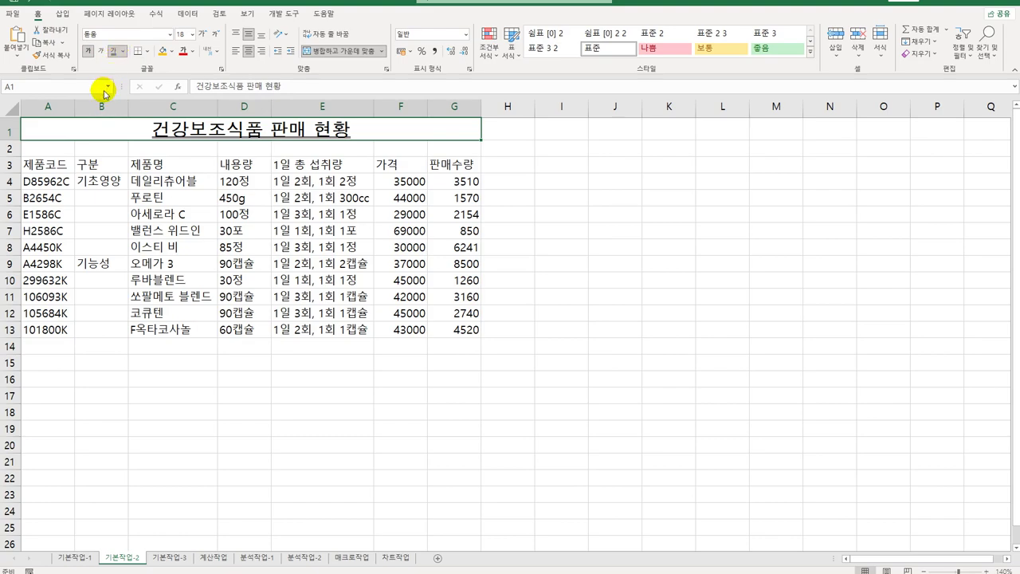
Step: Set the height of row 1 to 30
left_click(18, 131)
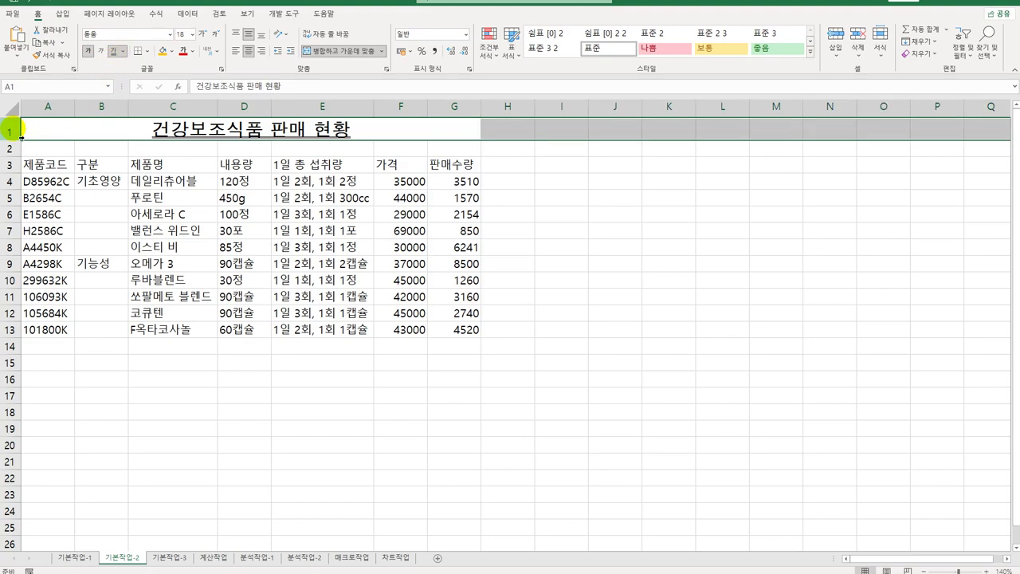
right_click(18, 131)
left_click(83, 278)
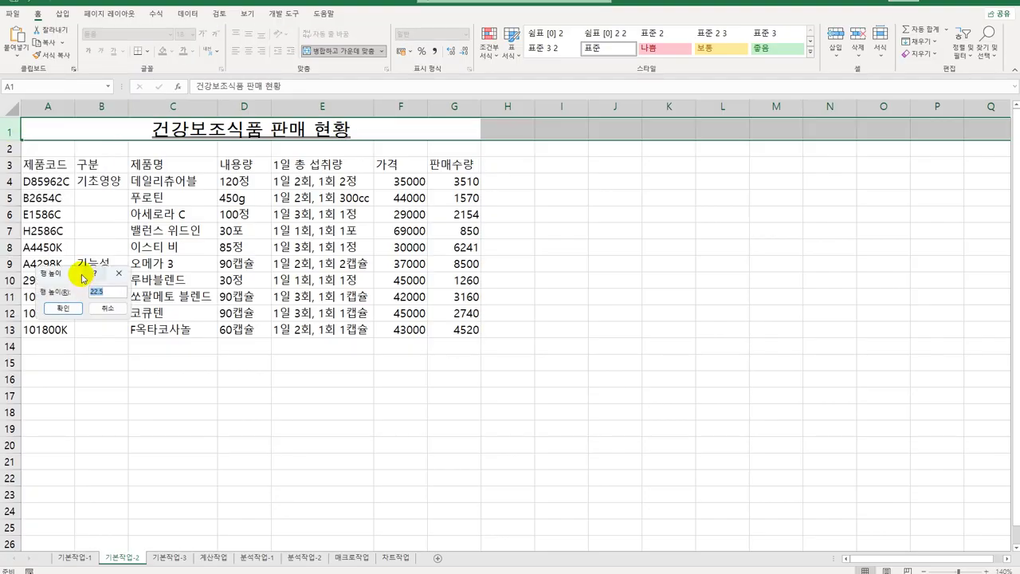
type("30")
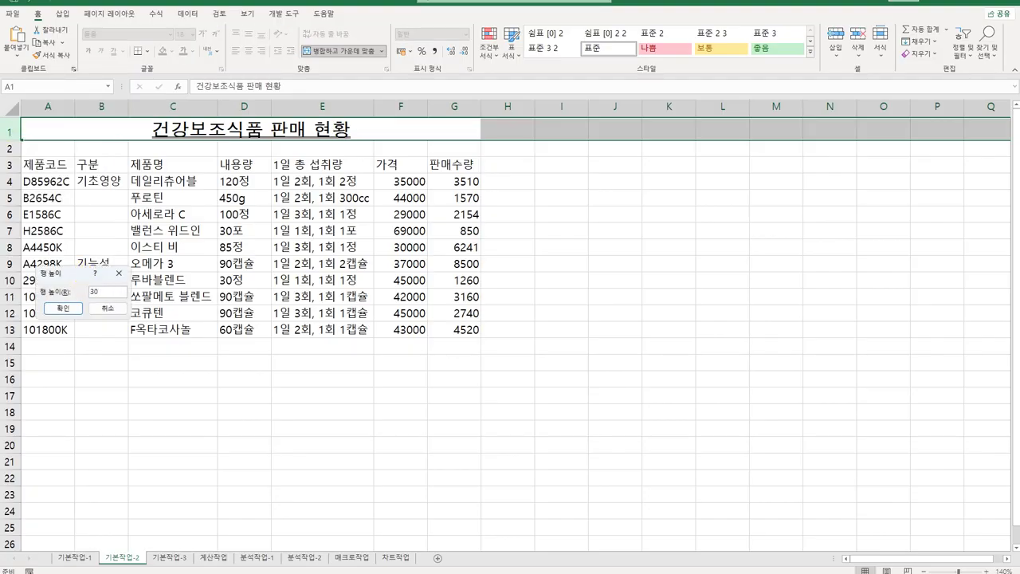
key("Return")
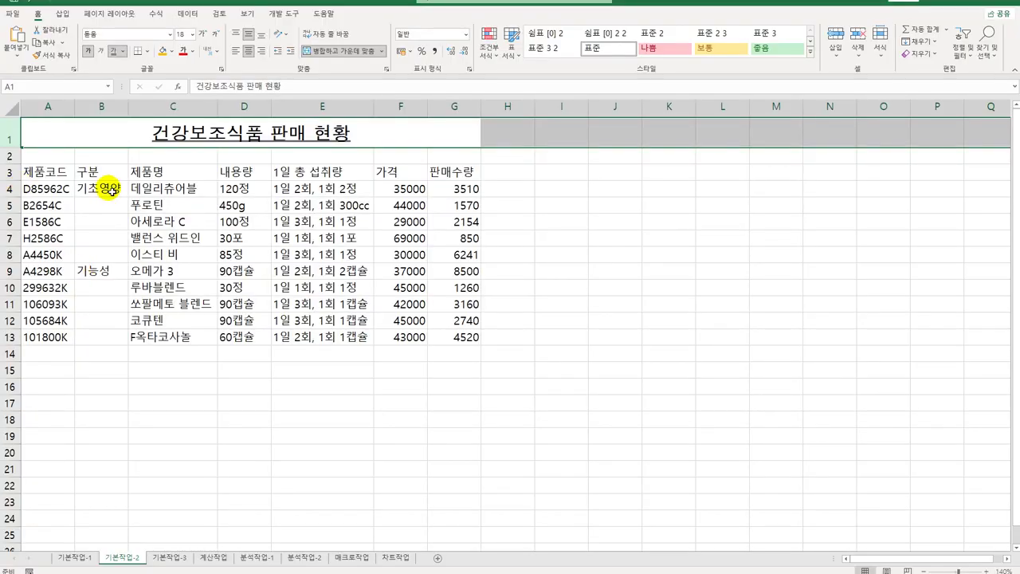
Step: Merge and center the category ranges B4:B8 and B9:B13 as two separate blocks
left_click_drag(105, 191, 102, 252)
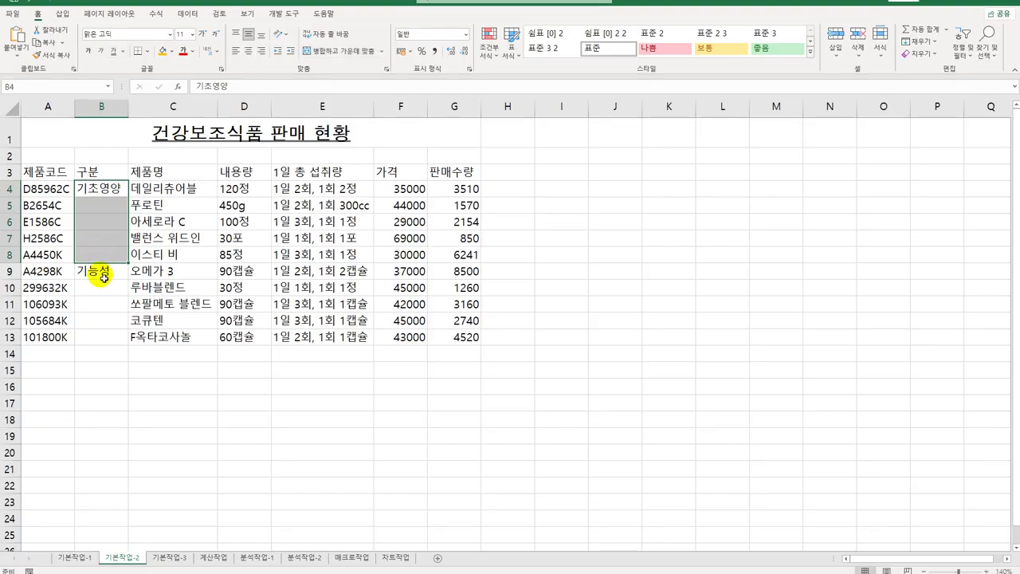
left_click_drag(105, 278, 104, 341)
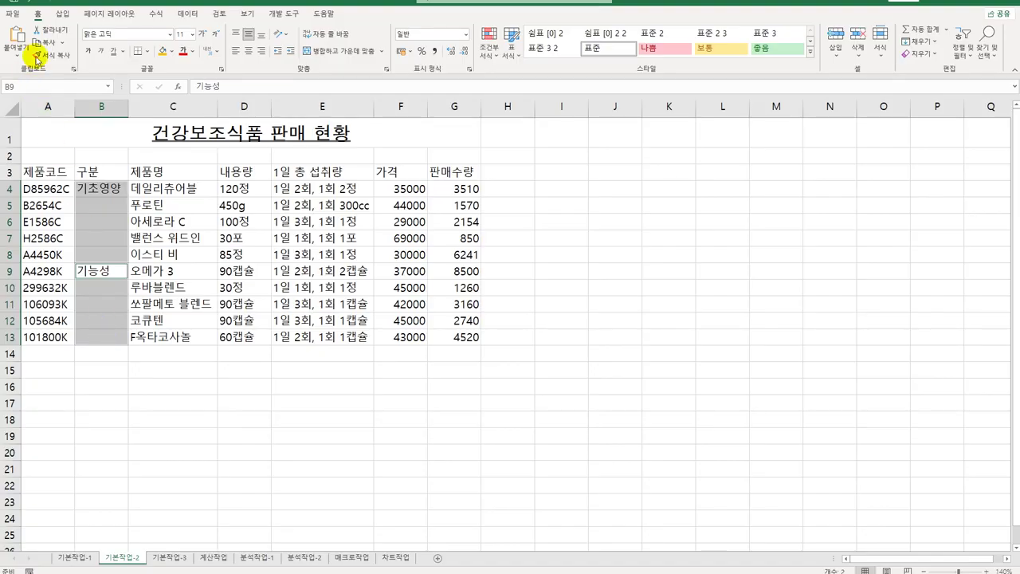
left_click(326, 53)
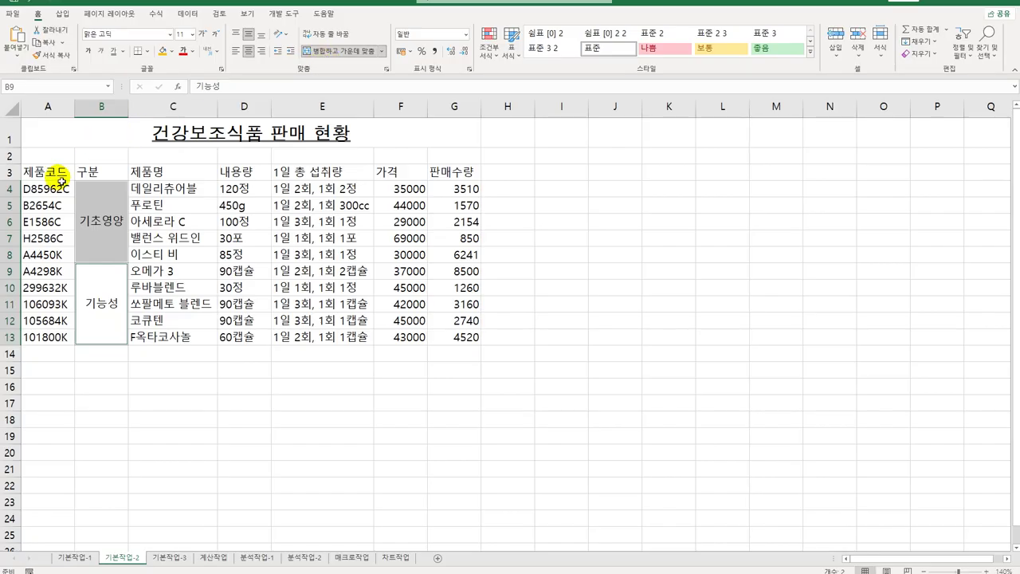
Step: Apply the 강조색6 cell style to the header row A3:G3
left_click_drag(55, 169, 438, 186)
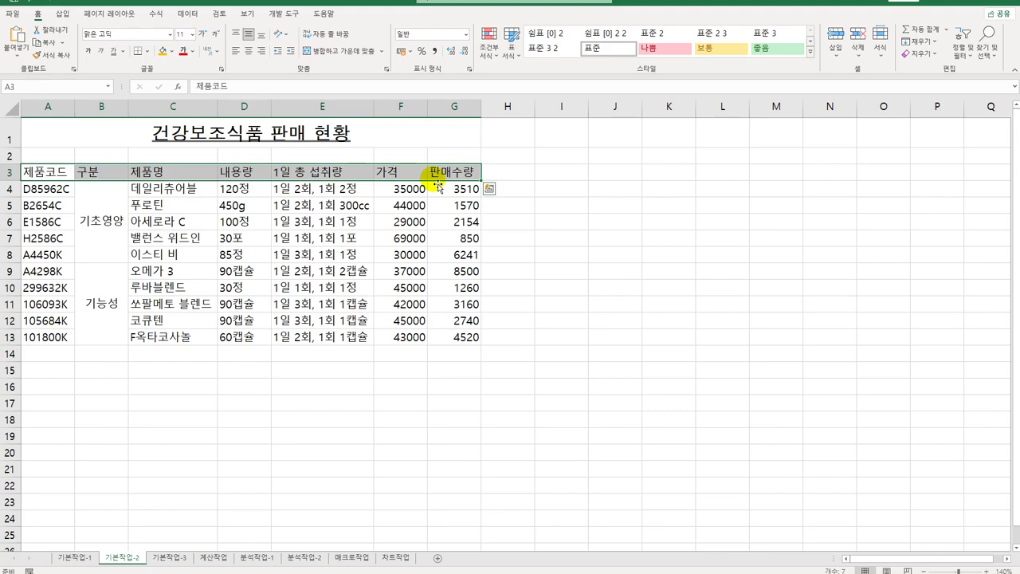
left_click(811, 55)
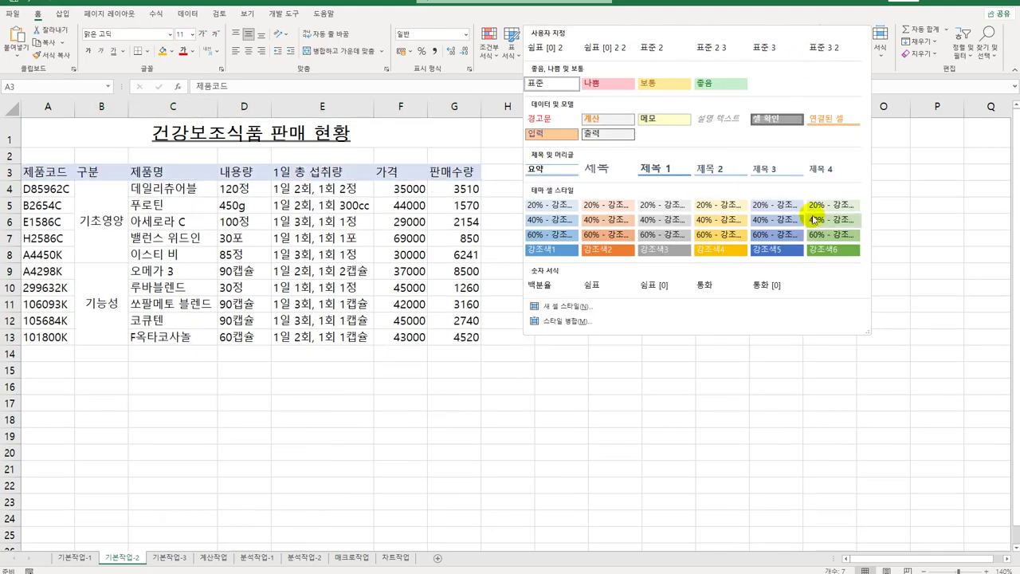
left_click(833, 254)
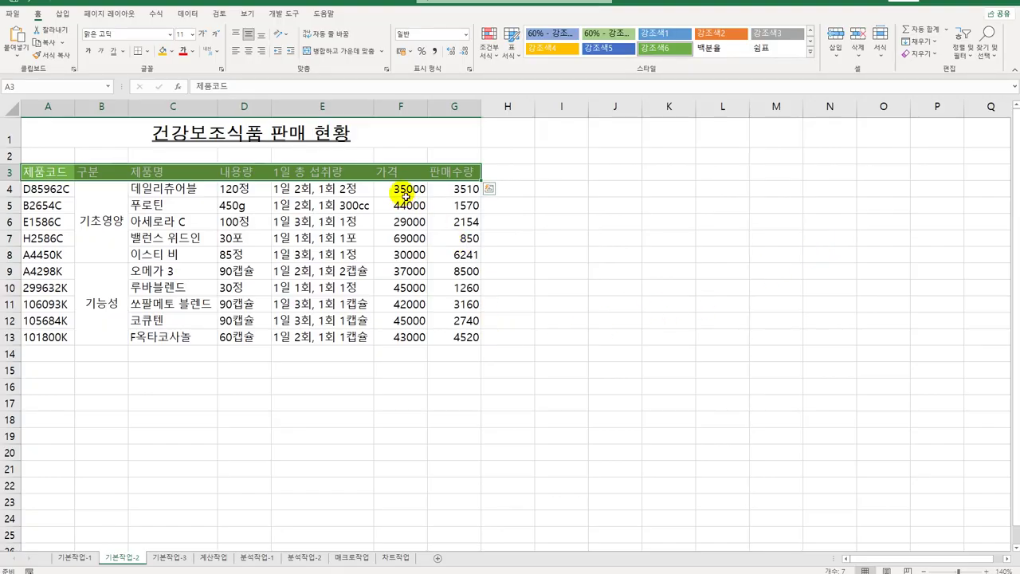
Step: Apply the custom number format #,##0원 to the prices in F4:F13
left_click_drag(406, 189, 407, 337)
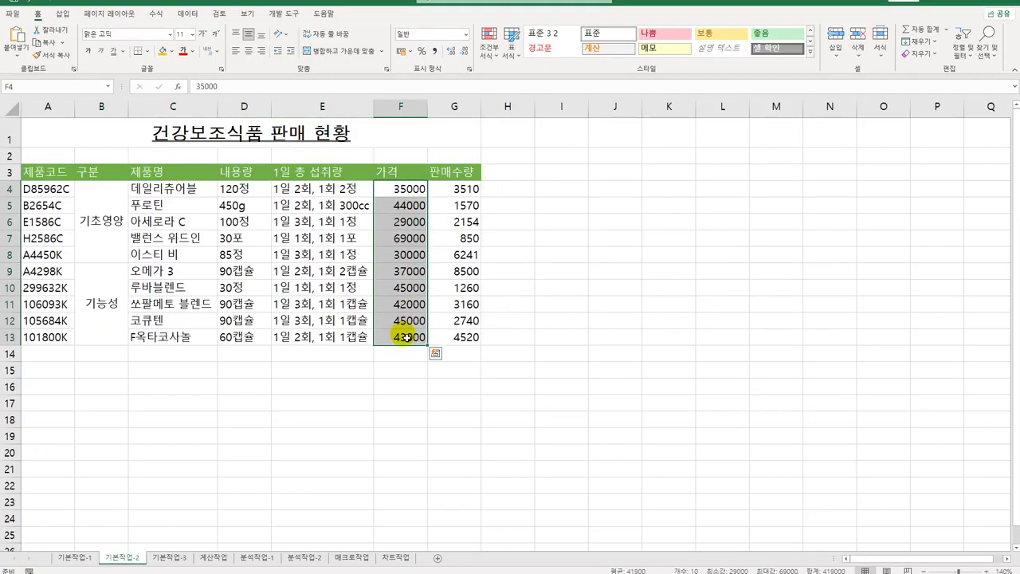
right_click(415, 221)
left_click(469, 436)
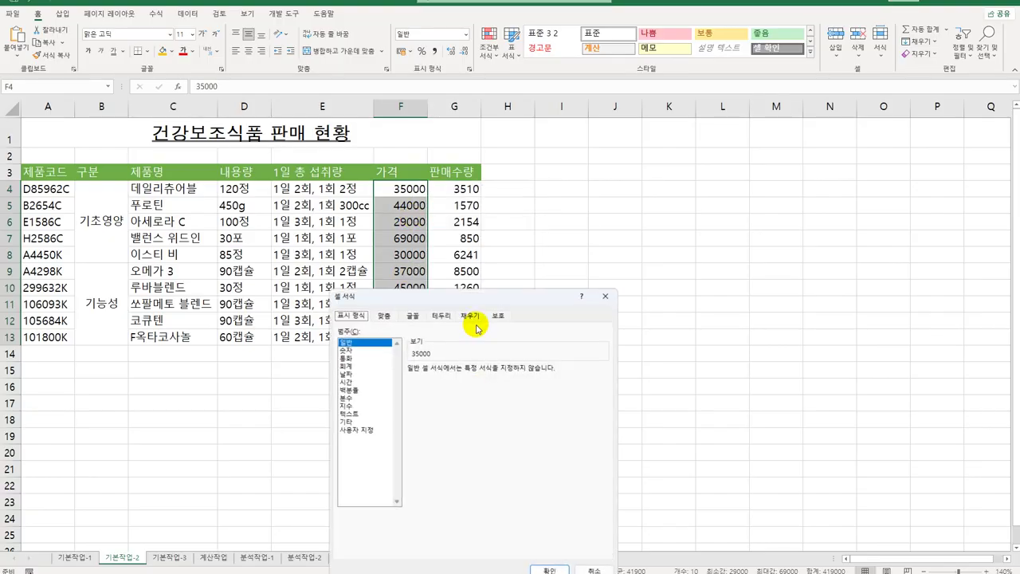
left_click_drag(475, 299, 689, 135)
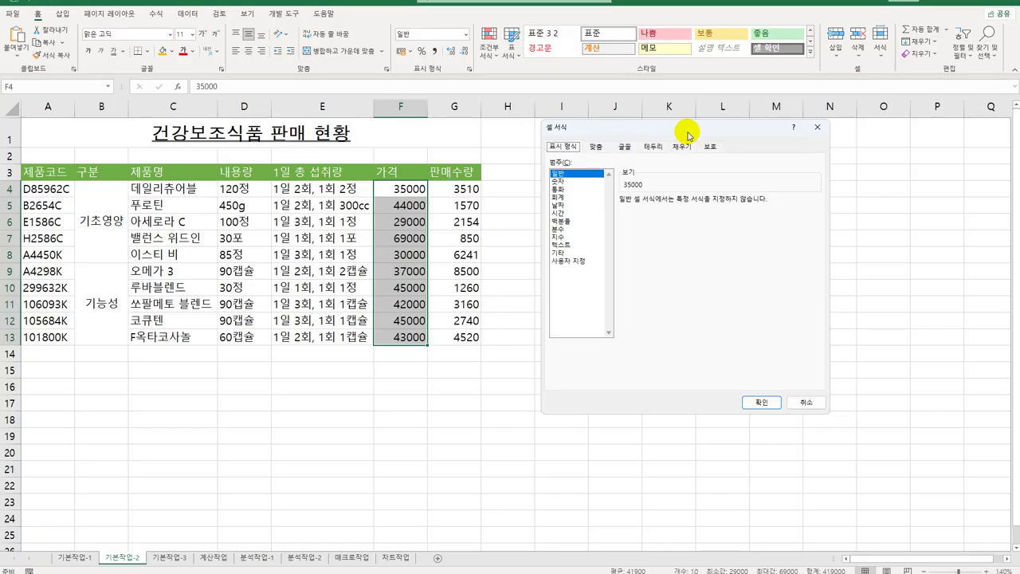
left_click(565, 260)
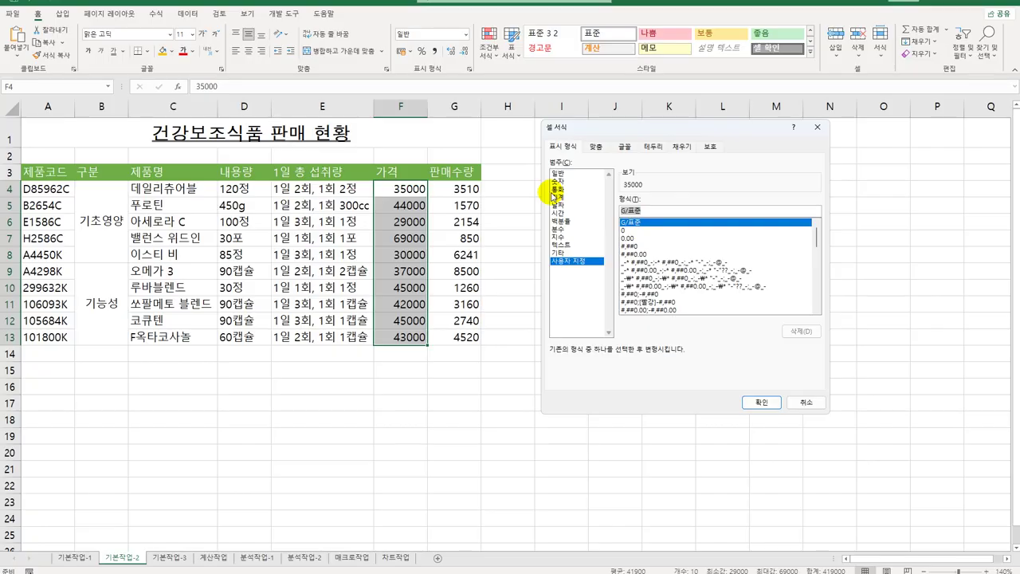
type("#,##")
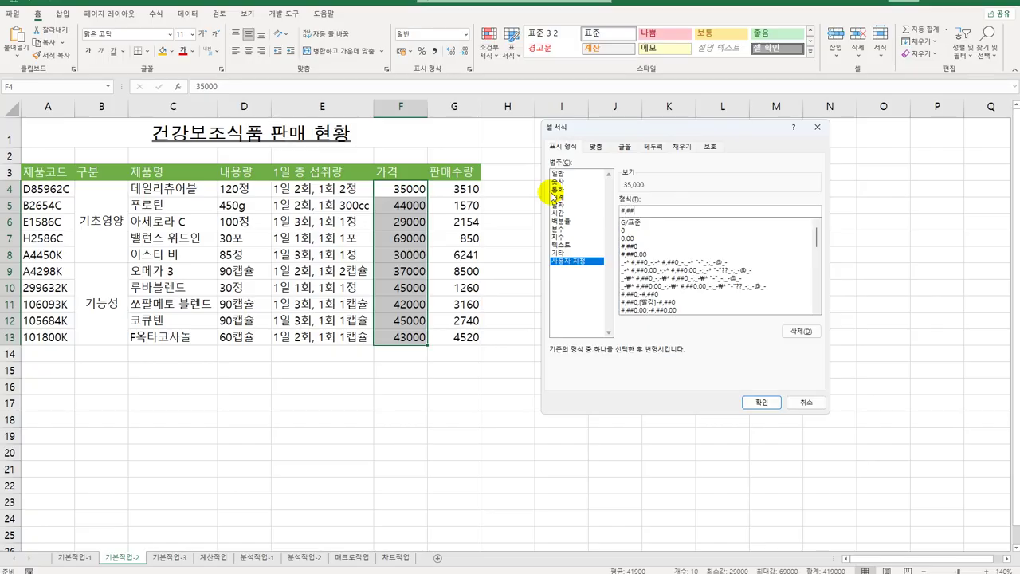
type("0원")
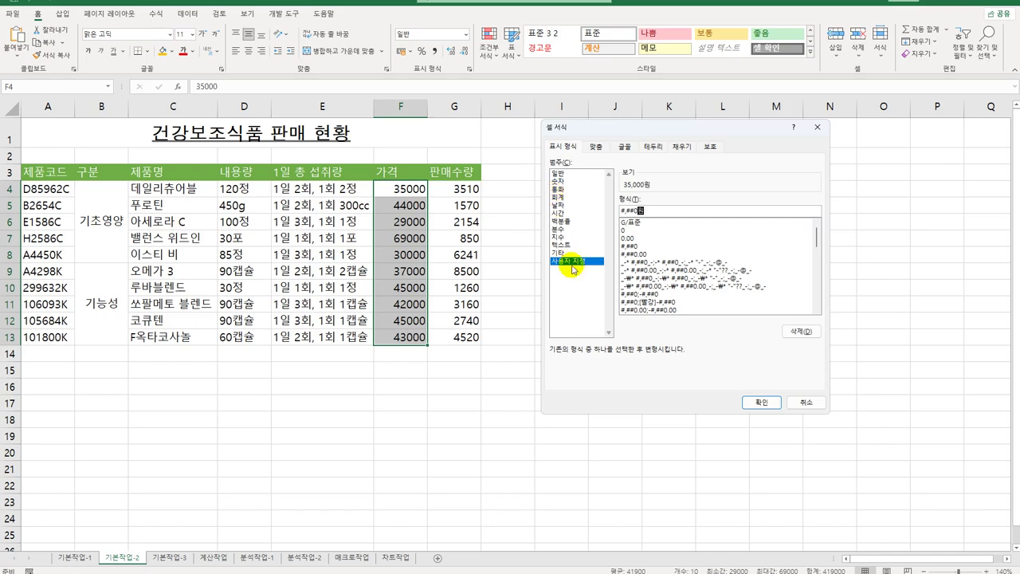
left_click(759, 403)
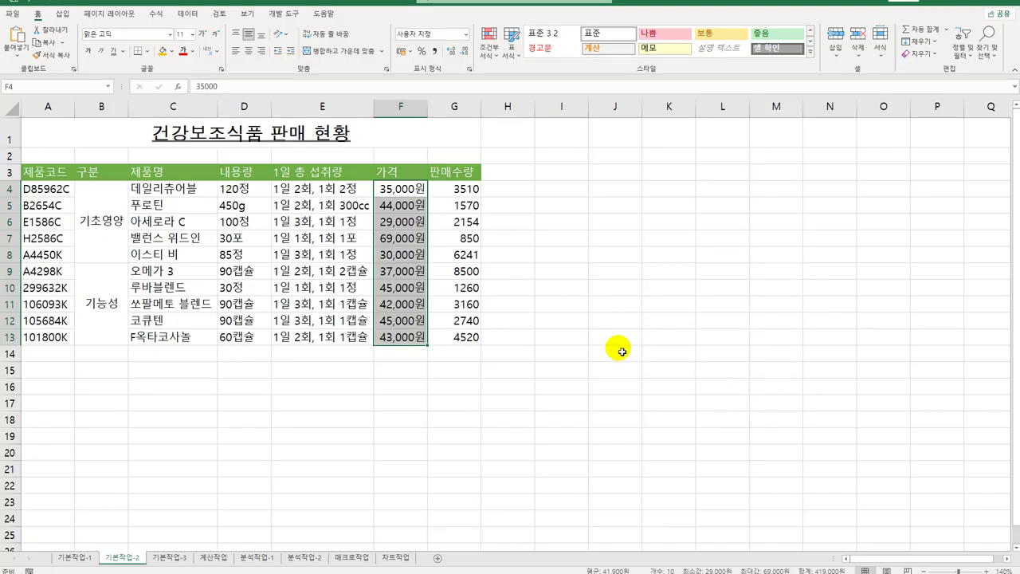
Step: Insert a memo on cell G9 containing only the text 최대 판매량
left_click(459, 273)
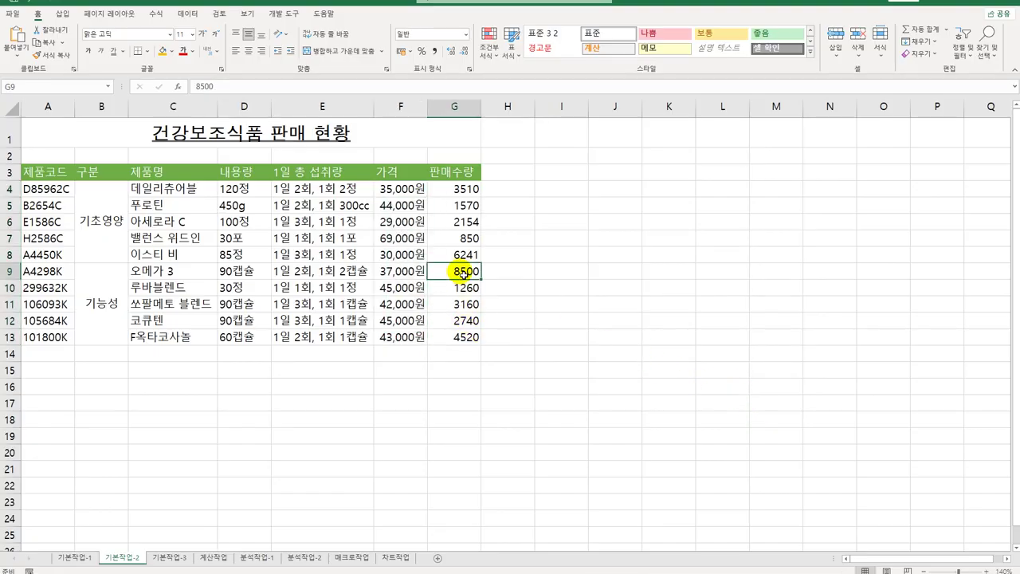
right_click(461, 271)
left_click(512, 484)
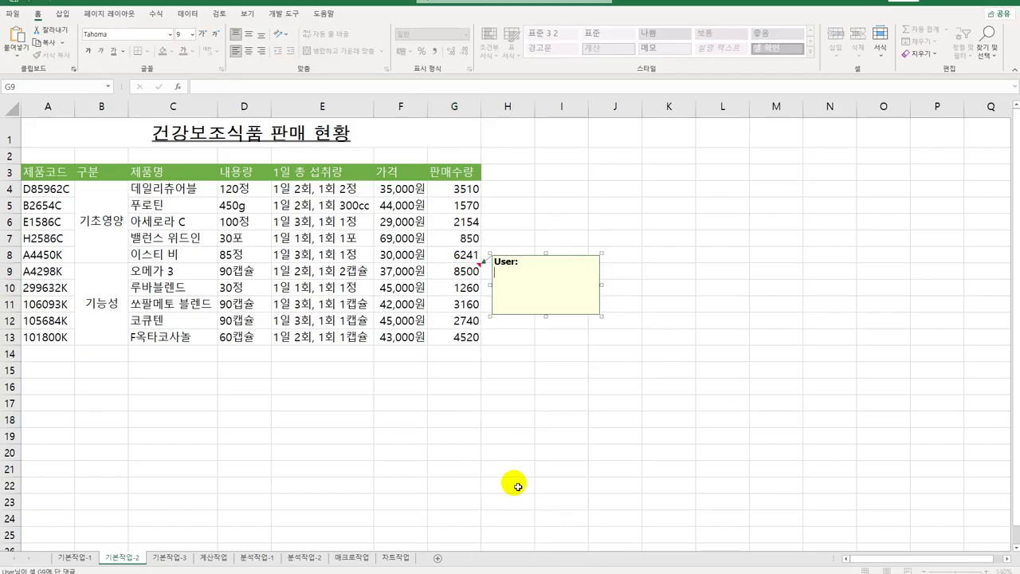
key("ctrl+a")
type("최대 판매라")
type("ㅇ")
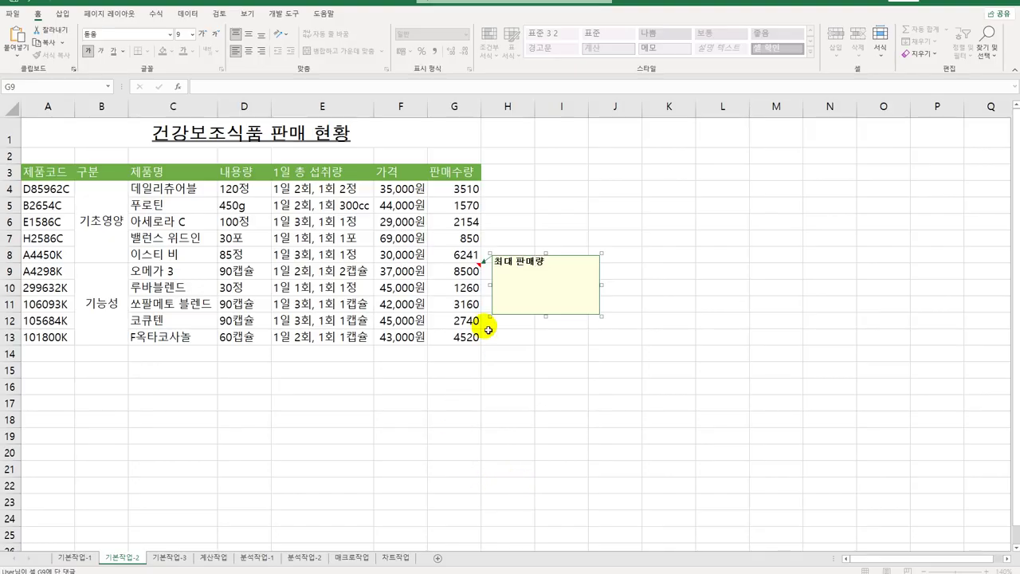
Step: Set the memo on cell G9 to stay displayed at all times
left_click(466, 271)
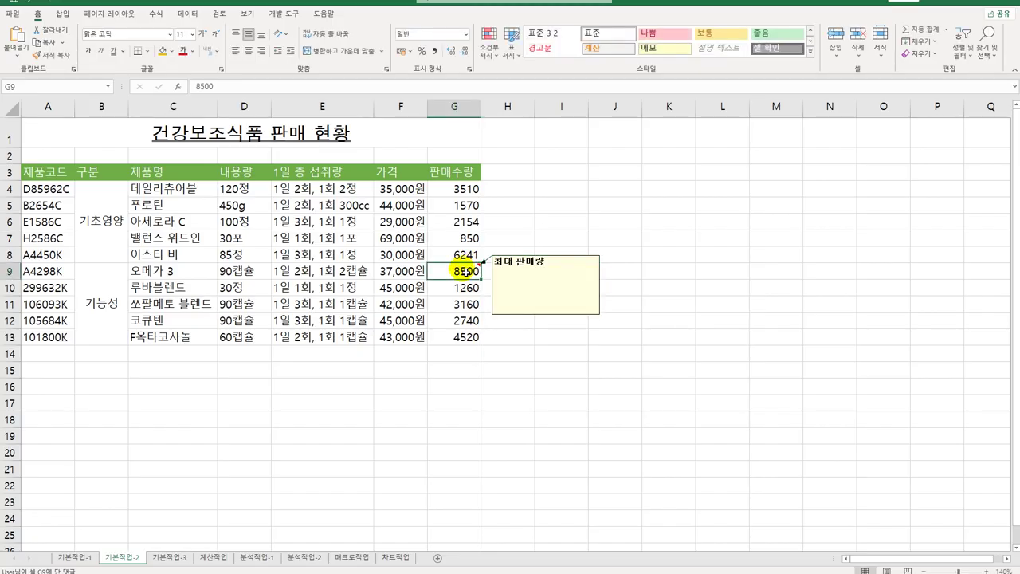
right_click(466, 271)
left_click(552, 510)
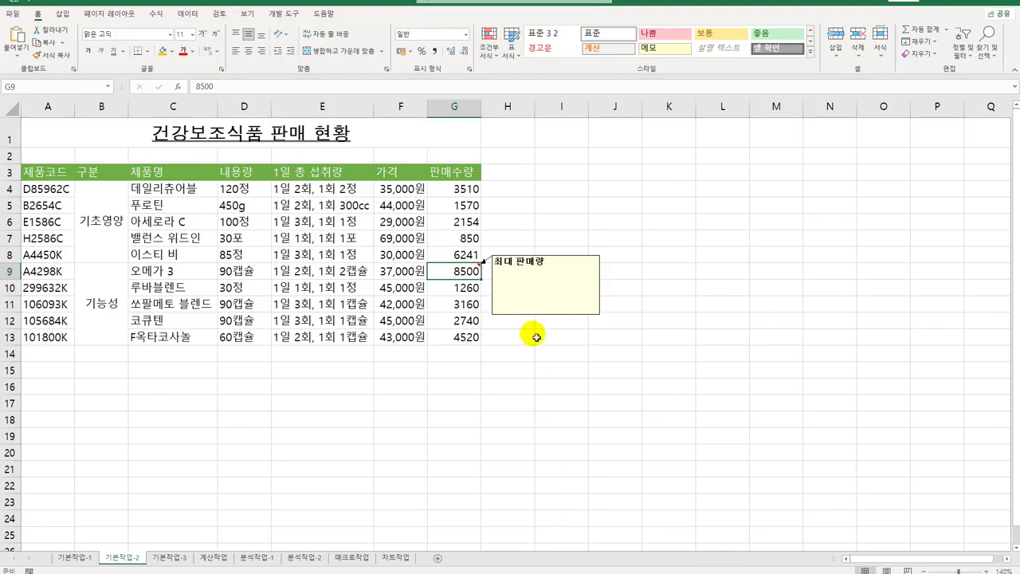
Step: Turn on automatic sizing (자동 크기) for the memo box on cell G9 so it fits its text
left_click(539, 263)
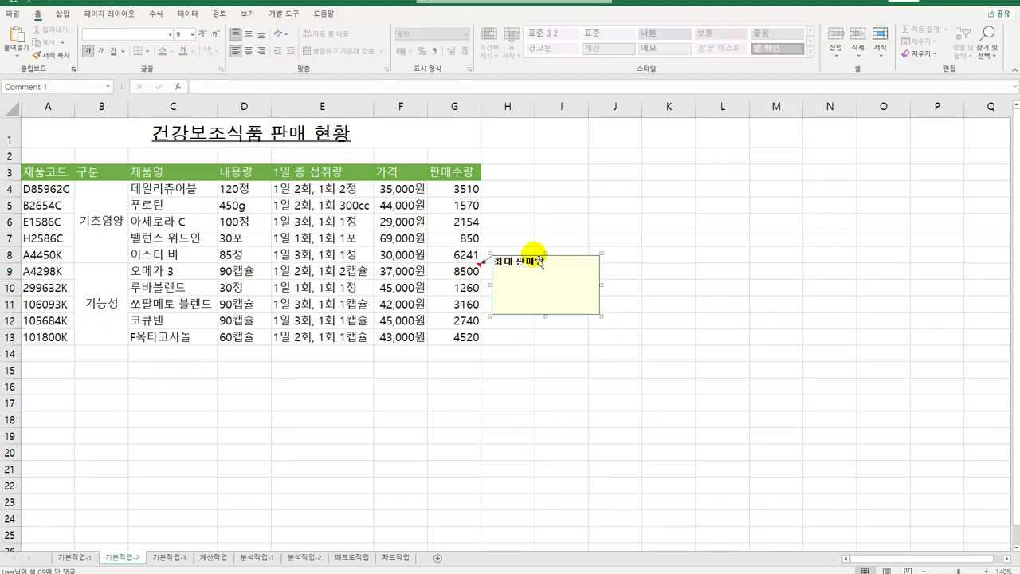
right_click(534, 257)
left_click(584, 410)
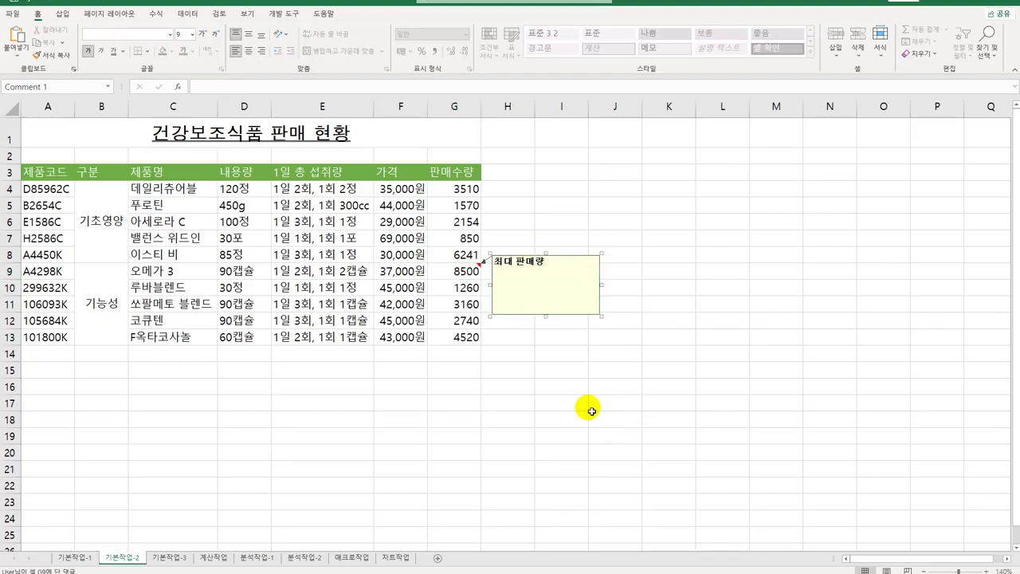
left_click_drag(524, 121, 754, 137)
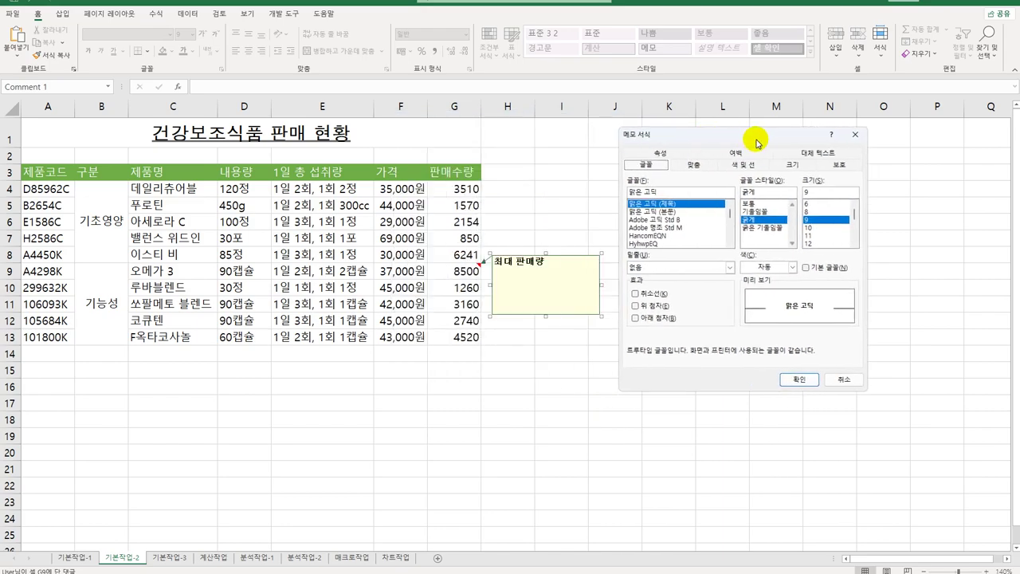
left_click(708, 165)
left_click(655, 230)
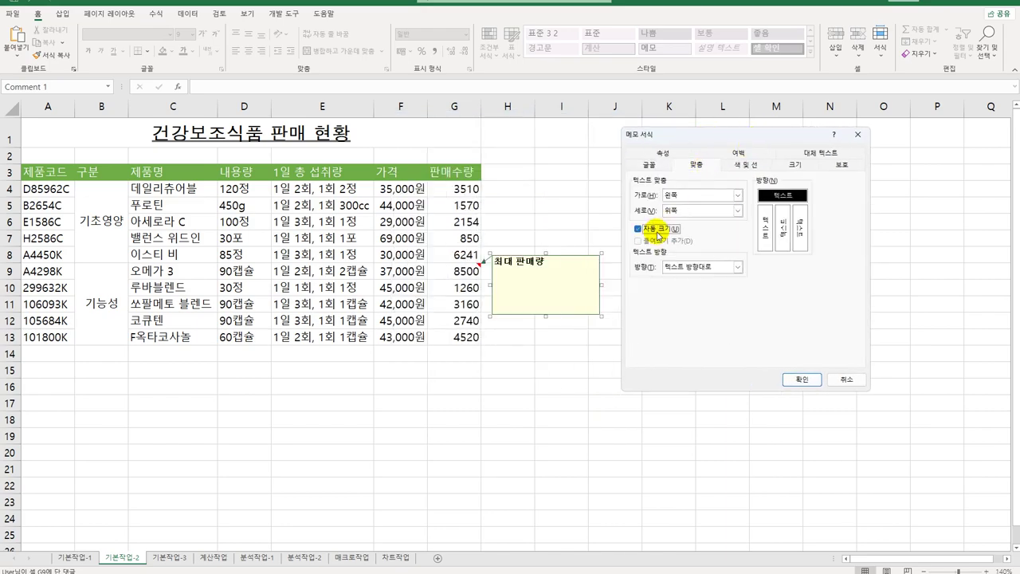
left_click(799, 380)
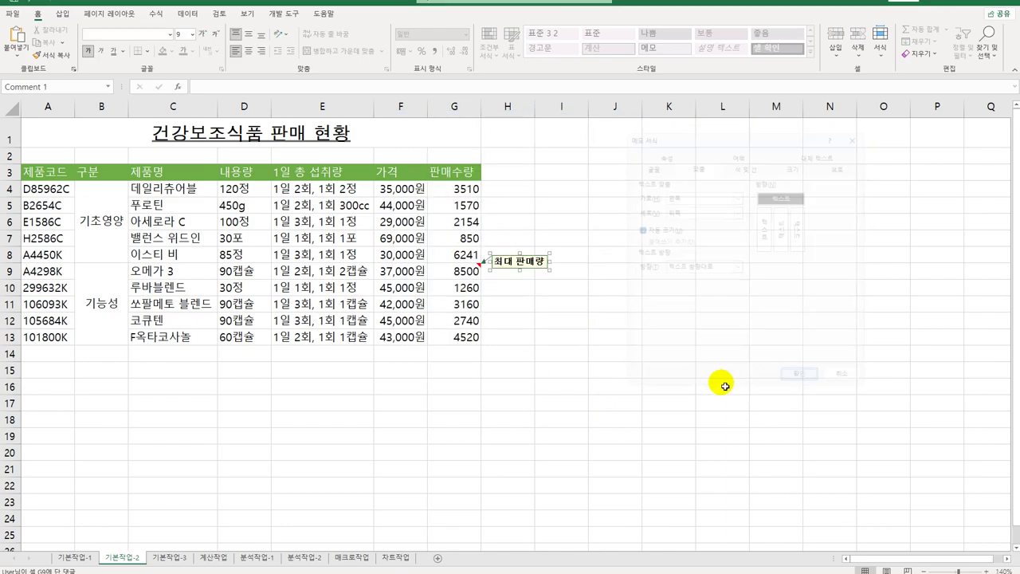
left_click(724, 387)
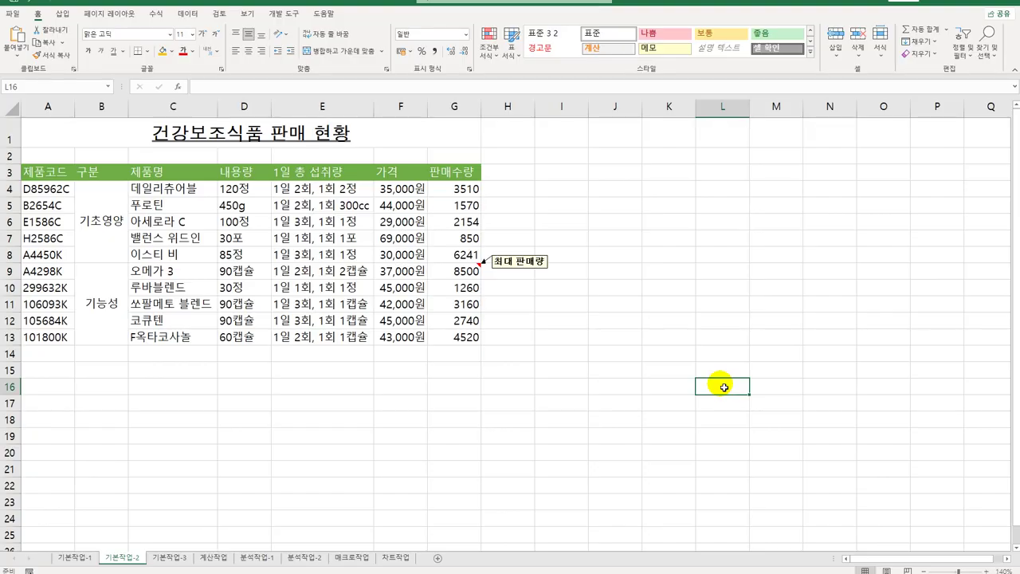
Step: Apply all borders (모든 테두리) and a thick outside border (굵은 바깥쪽 테두리) to A3:G13
mouse_move(35, 174)
left_mouse_down()
mouse_move(263, 279)
mouse_move(446, 343)
left_mouse_up()
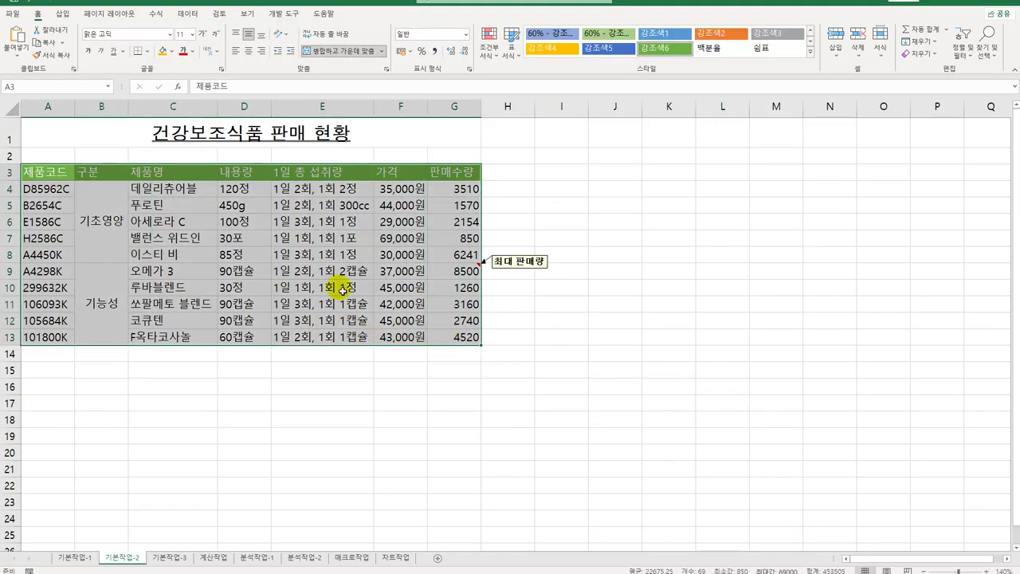
left_click(148, 51)
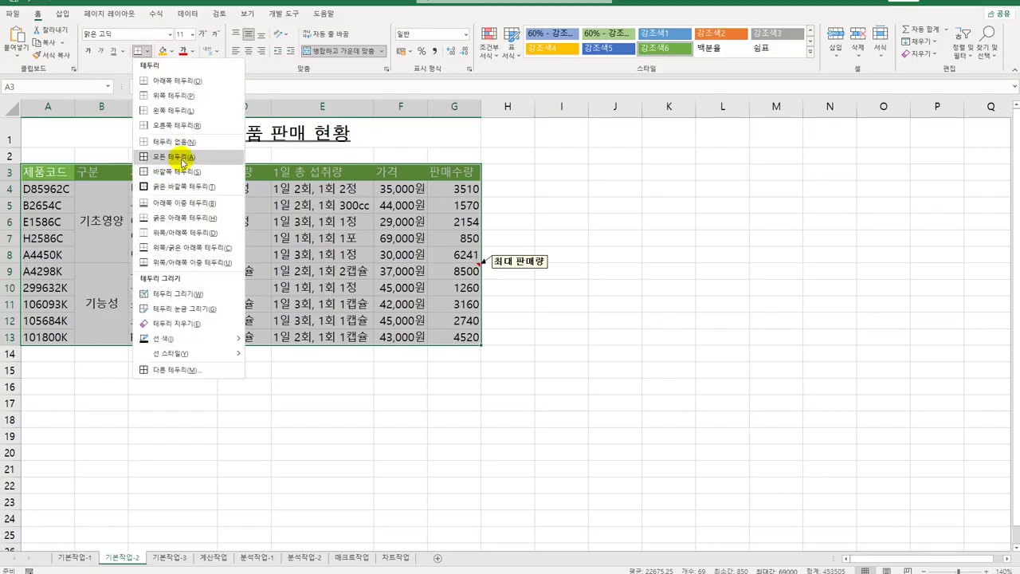
left_click(184, 160)
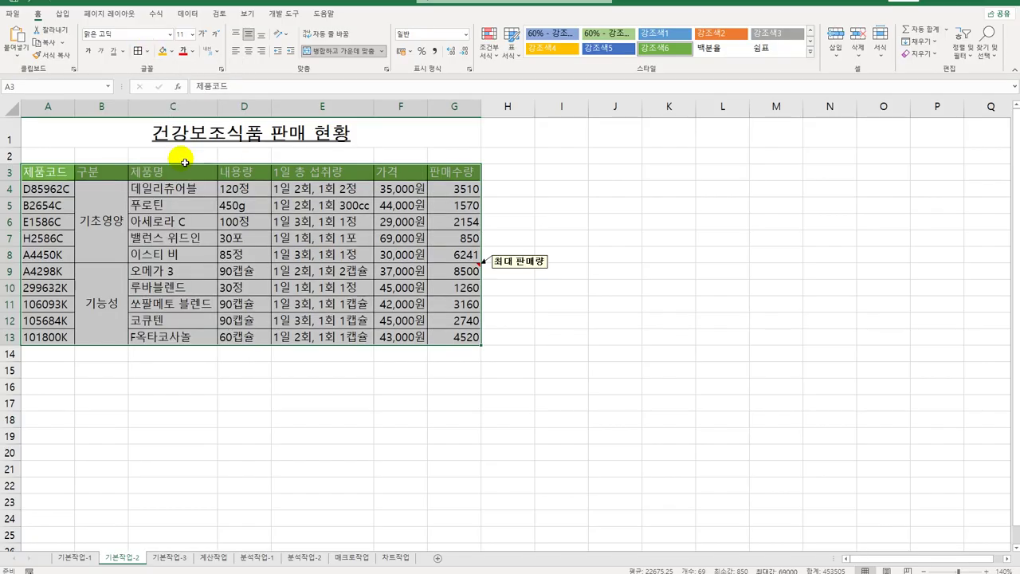
left_click(147, 51)
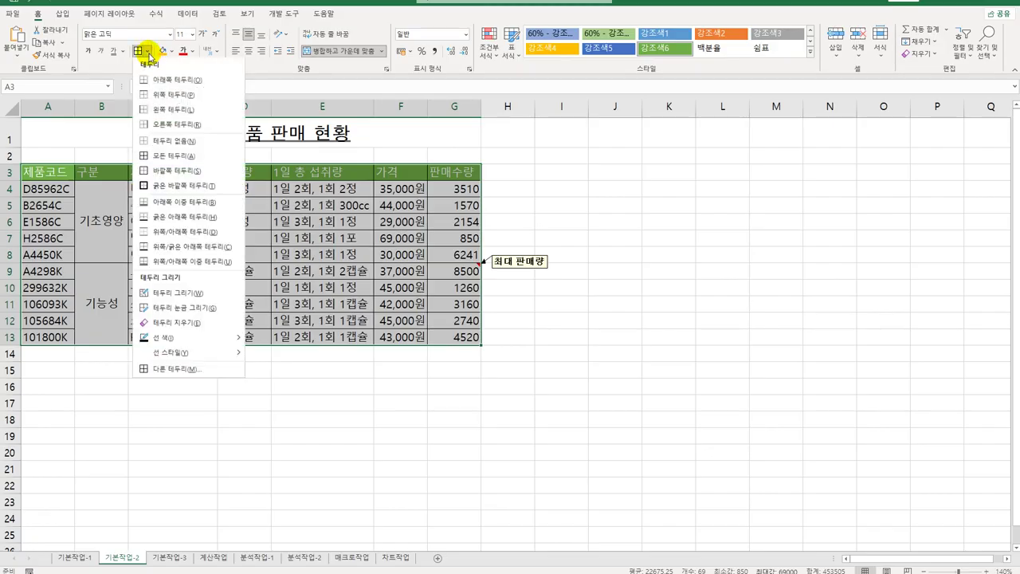
left_click(196, 194)
left_click(556, 354)
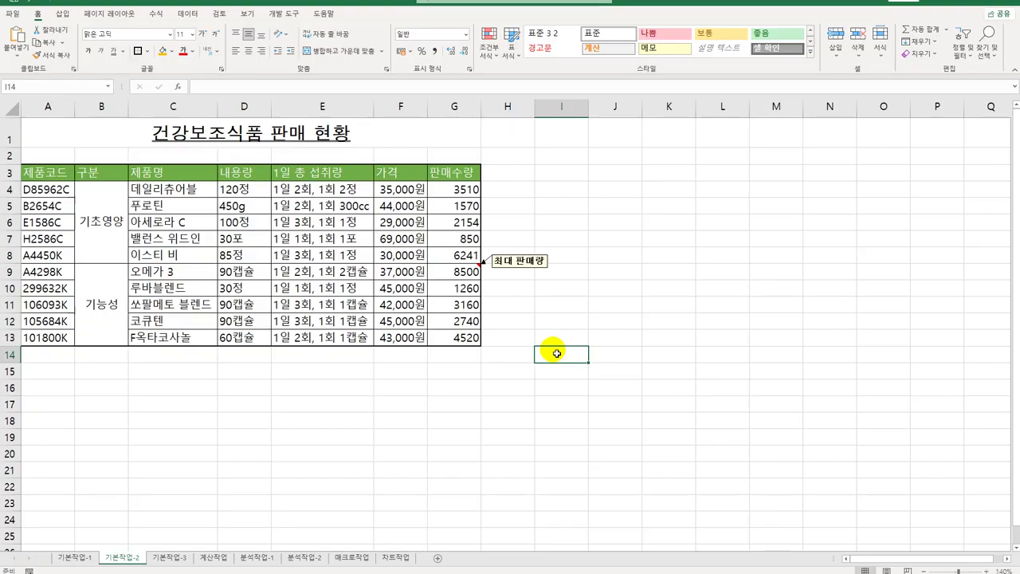
Step: On the 기본작업-3 sheet, create a formula-based conditional formatting rule for A4:H20
left_click(183, 558)
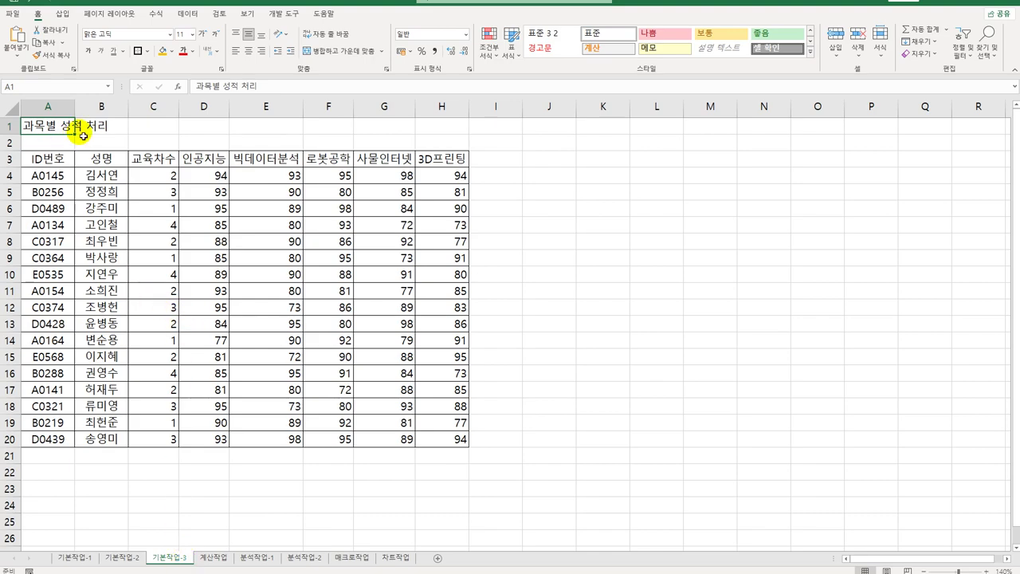
left_click_drag(41, 159, 463, 163)
left_click_drag(50, 176, 450, 454)
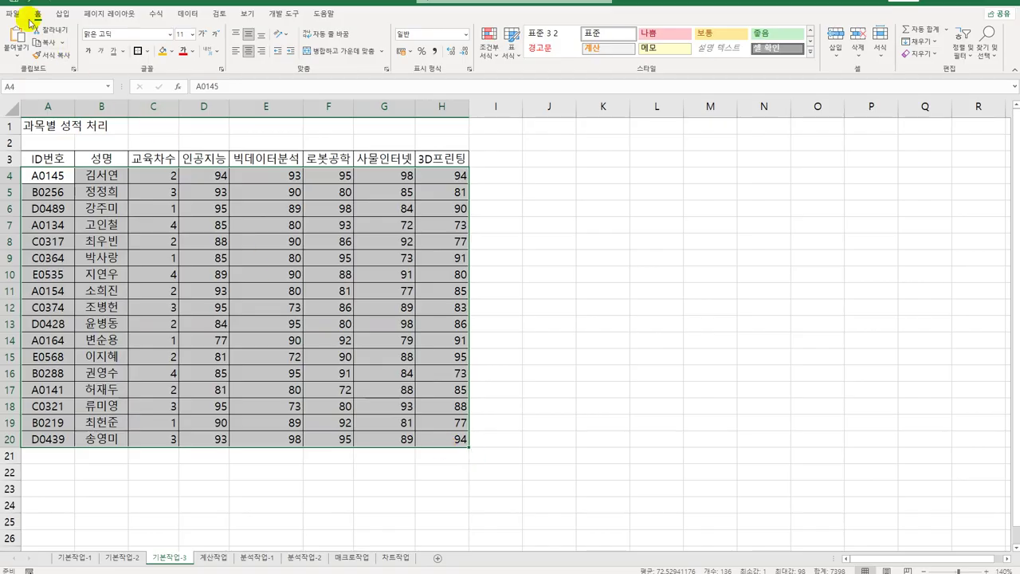
left_click(488, 39)
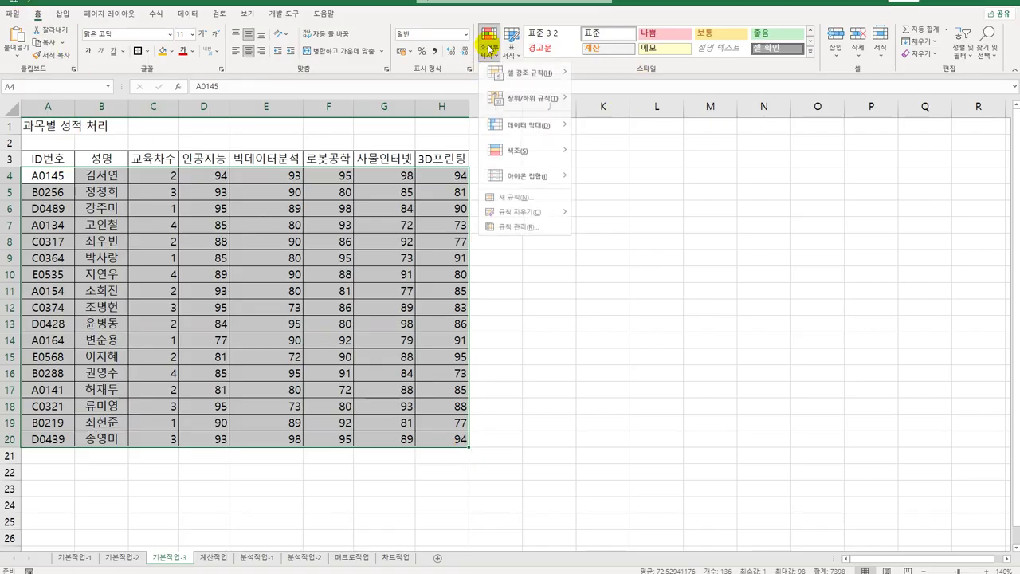
left_click(515, 203)
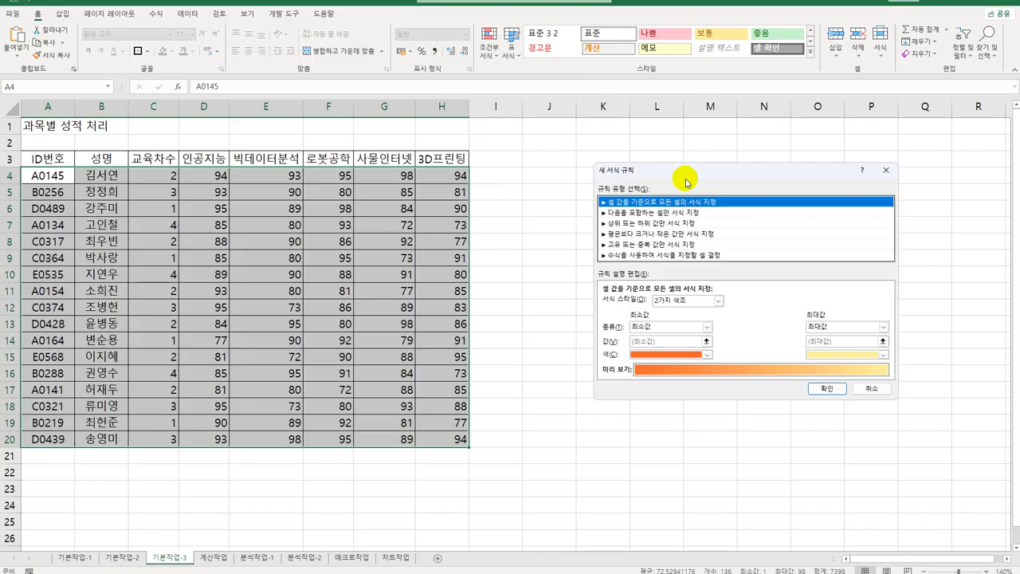
left_click(654, 255)
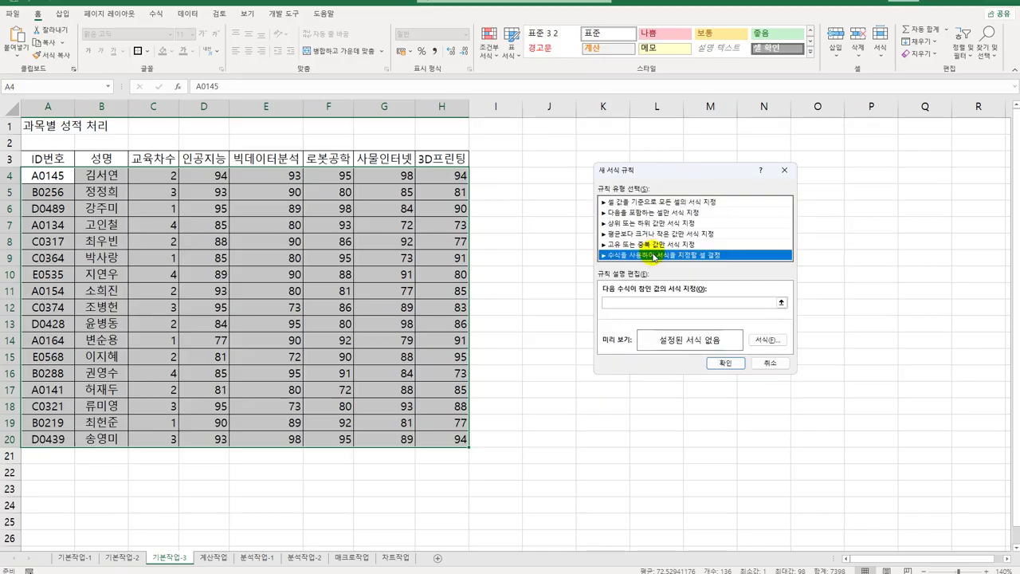
left_click(651, 305)
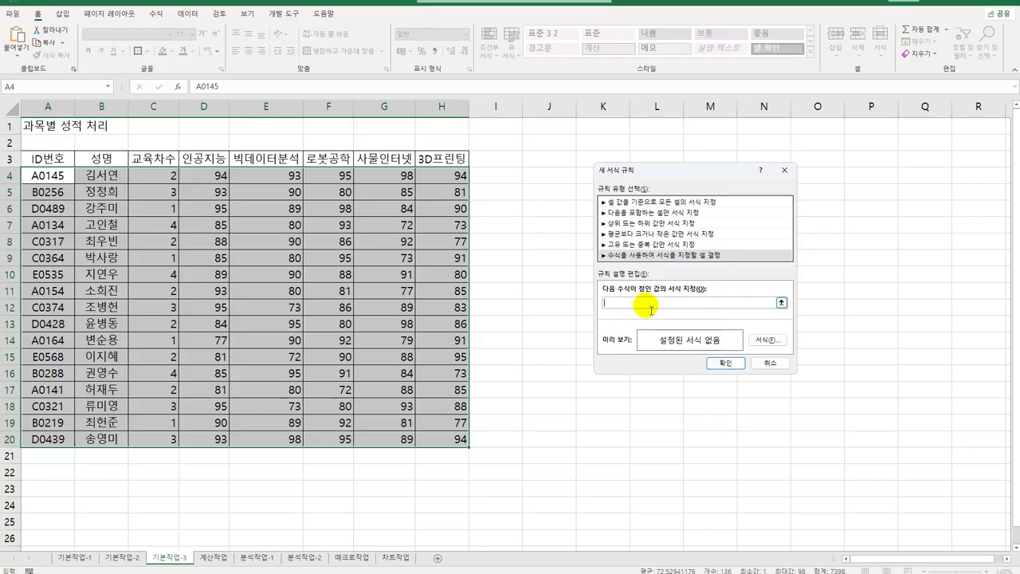
Step: Begin the rule formula with an OR whose first condition tests for IDs starting with E: =or(left($A4,1)="E"
type("=ㅣ")
key("BackSpace")
type("or")
type("(left(")
left_click(45, 177)
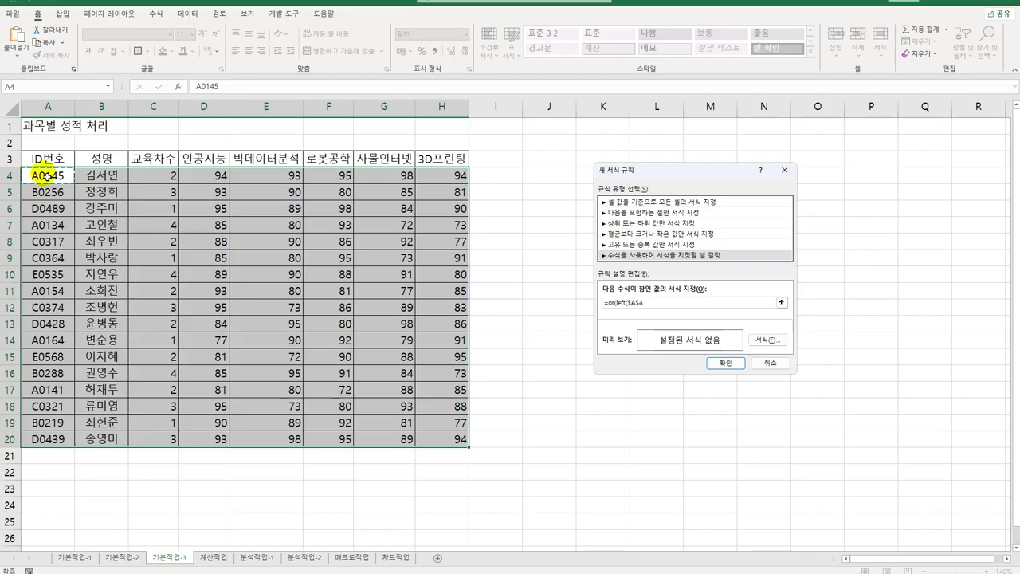
key("F4")
key("F4")
type(",1)=")
key("Return")
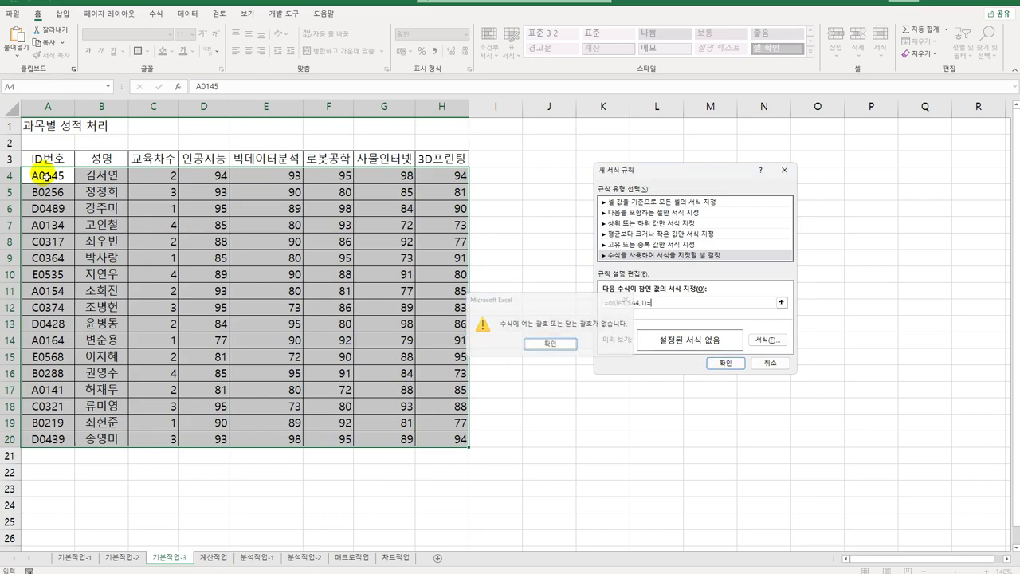
key("Return")
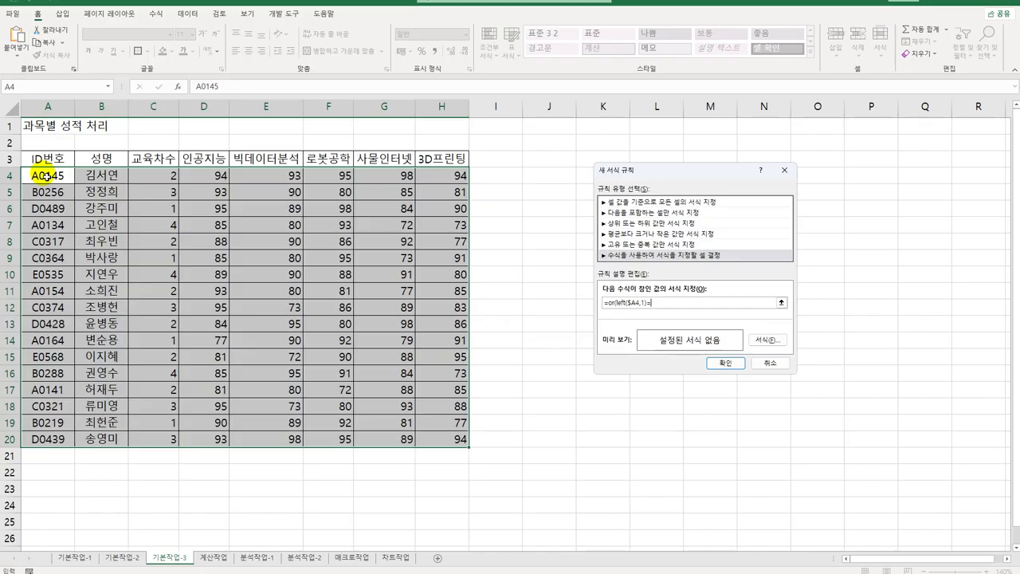
type("\"")
type("E\"")
Step: Complete the rule formula with the top-five 3D프린팅 condition rank.eq($H4,$H$4:$H$20)<=5 as the second OR argument
type("rank.eq")
type("q")
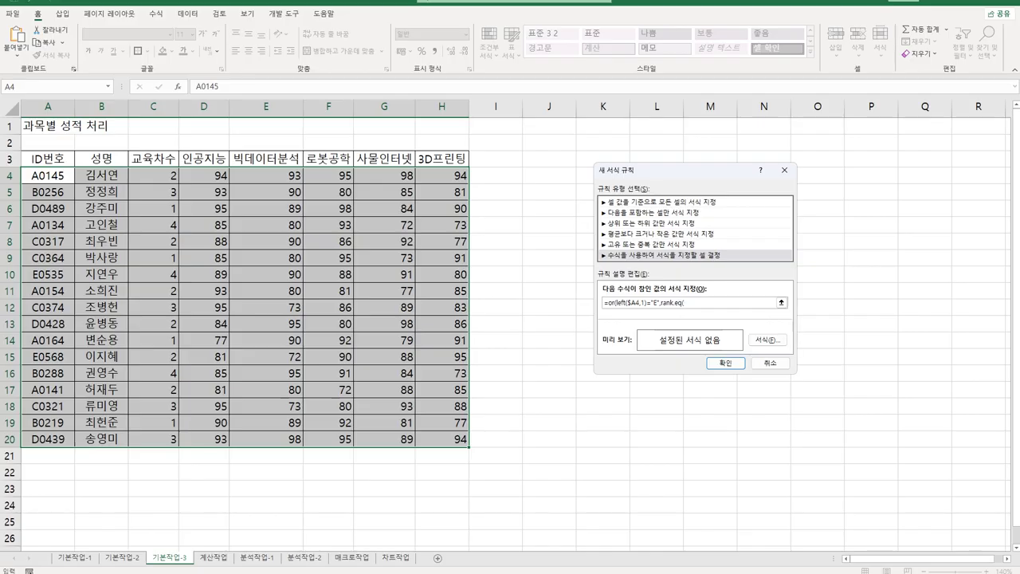
left_click(450, 177)
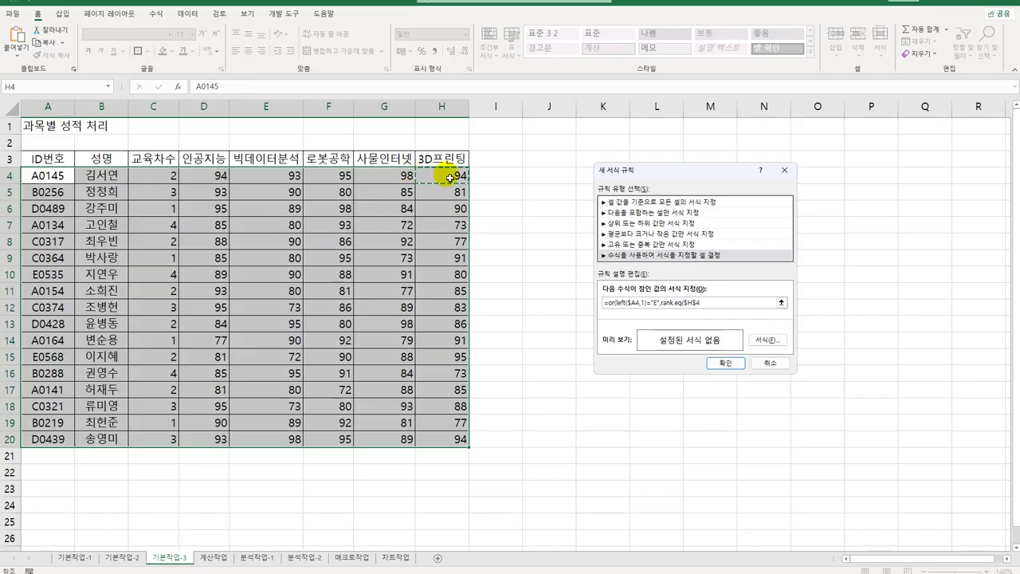
key("F4")
key("F4")
type(",")
left_click_drag(450, 177, 450, 443)
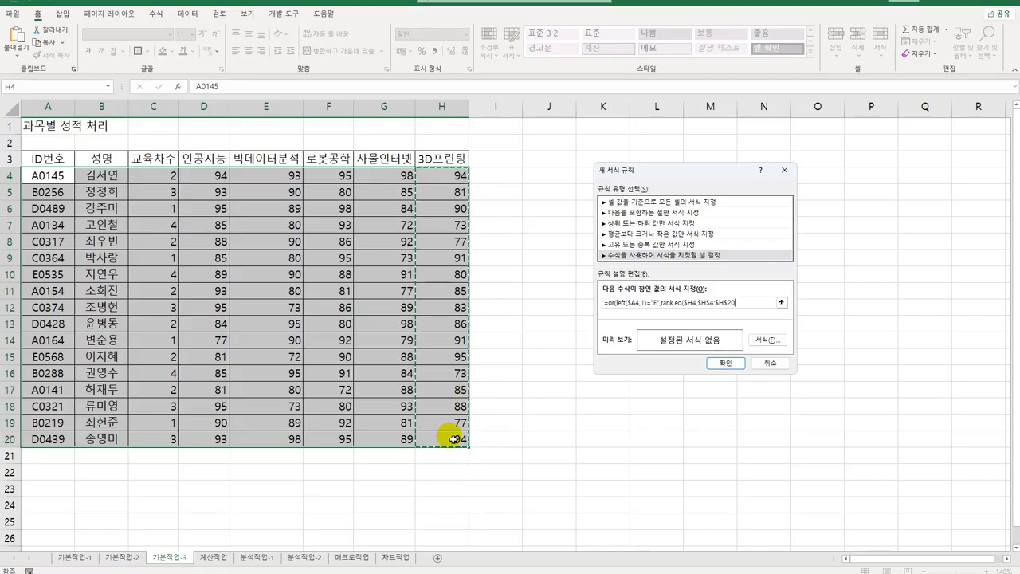
type(")")
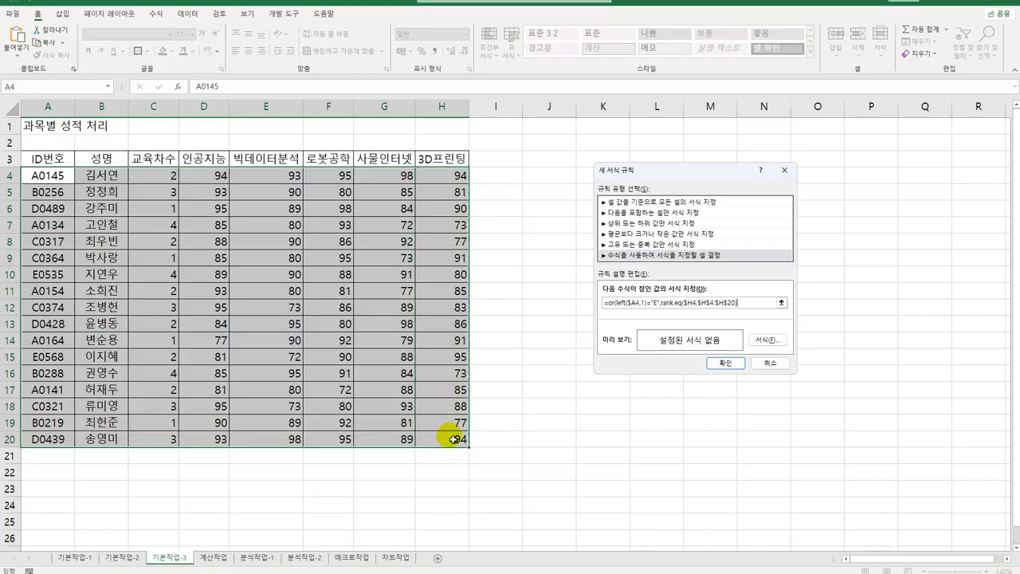
type("<=5")
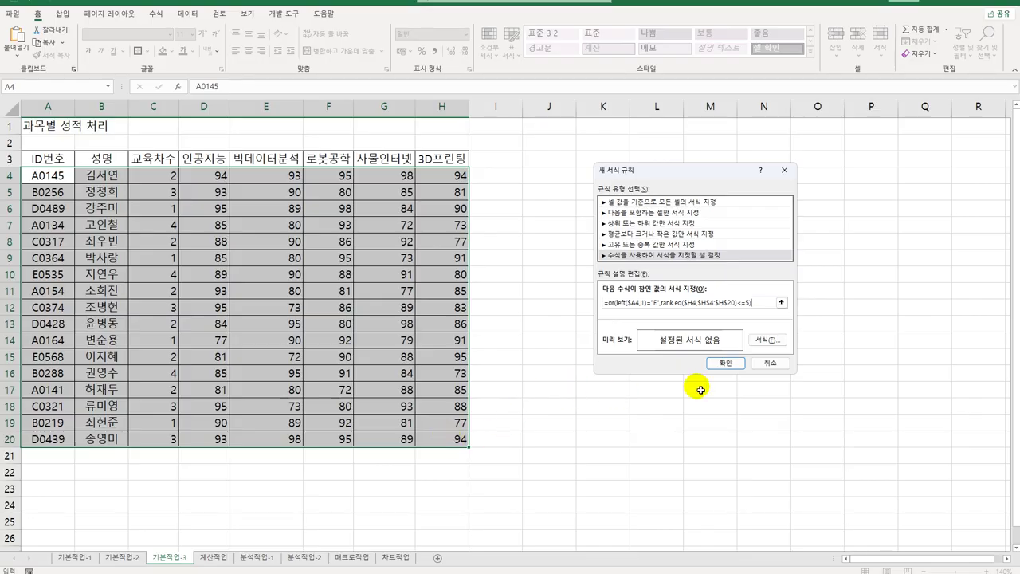
Step: Set the rule's format to bold (굵게) with the standard green font color and apply the rule
left_click(767, 340)
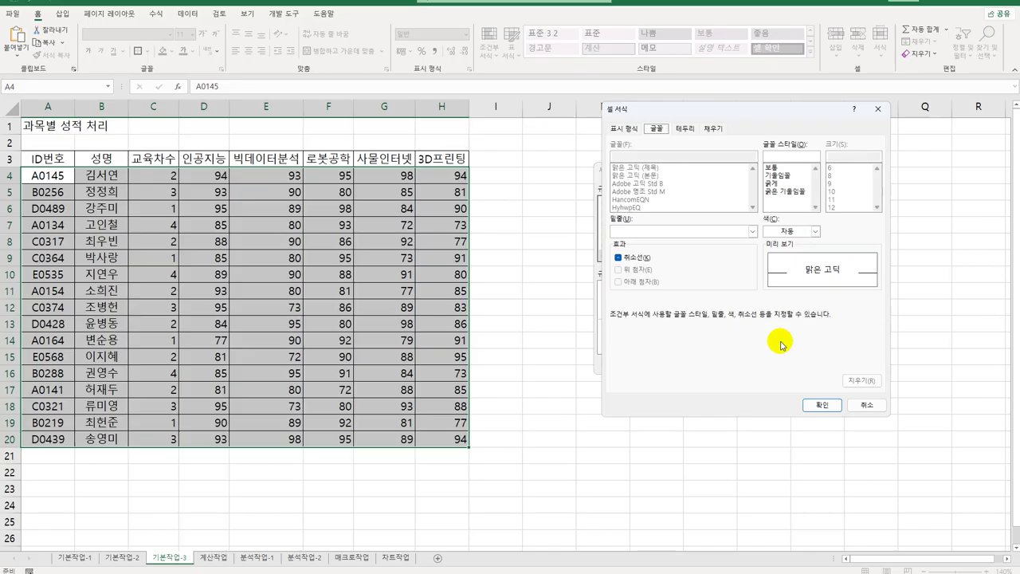
left_click(797, 183)
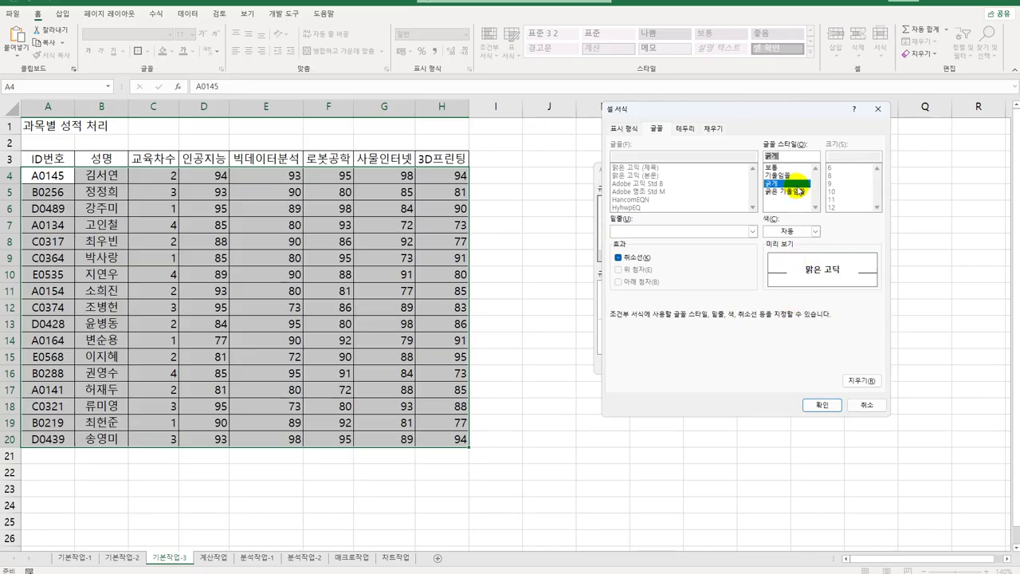
left_click(814, 231)
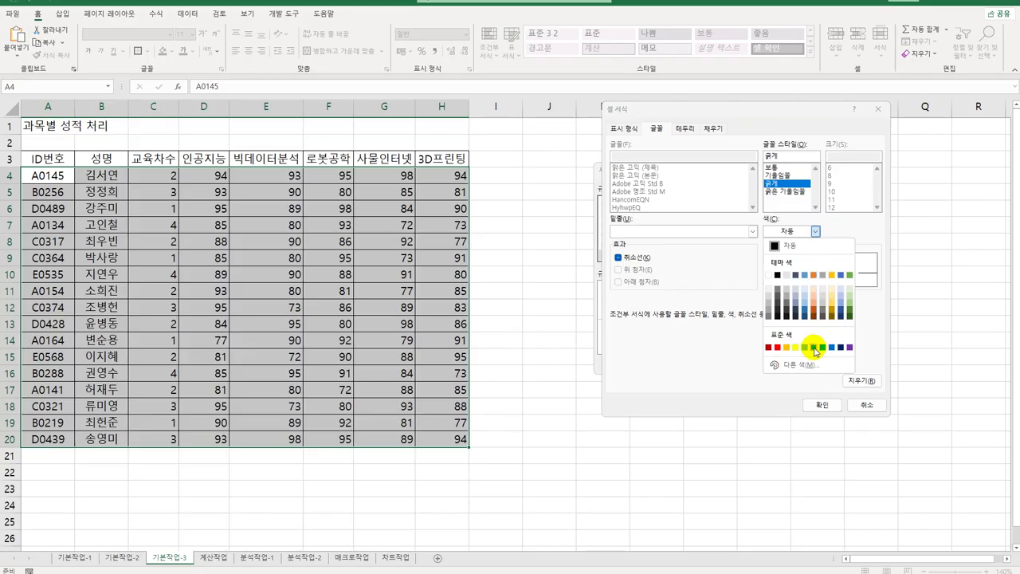
left_click(813, 347)
left_click(817, 405)
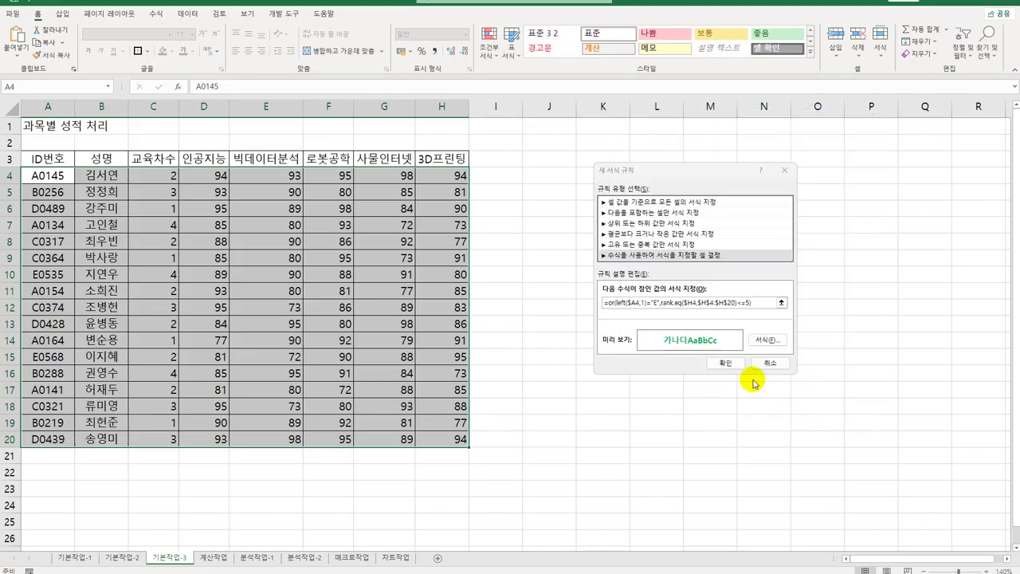
left_click(735, 365)
left_click(731, 410)
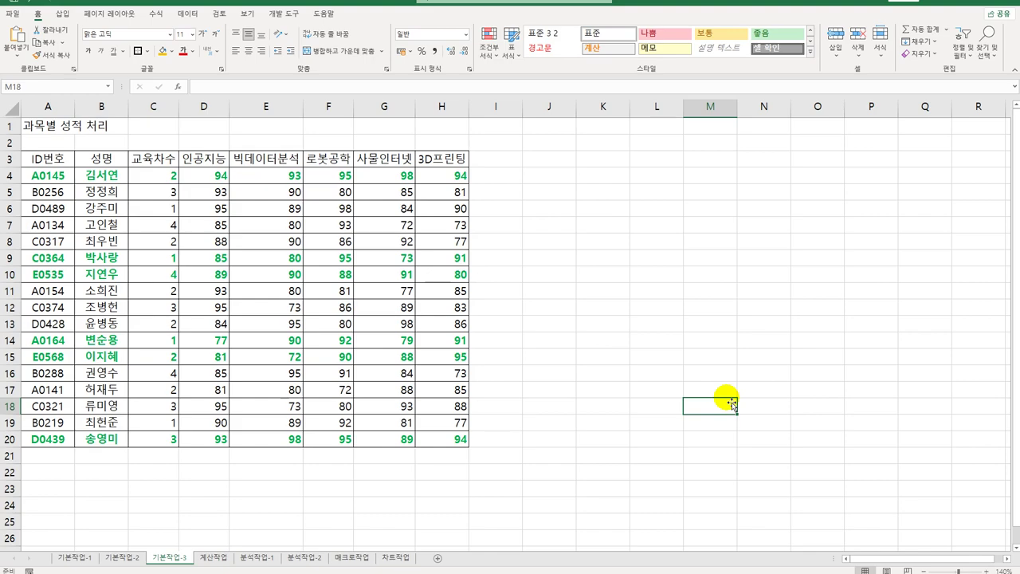
Step: On the 계산작업 sheet, examine the 성별, 직책 and 인센티브 columns of 표1 and the average cell E13
left_click(212, 557)
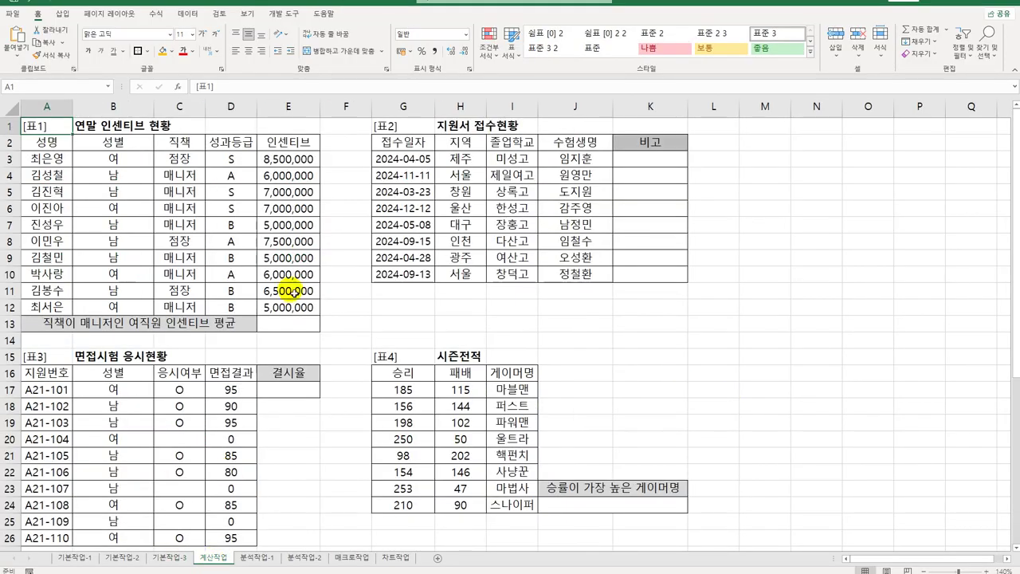
left_click(293, 329)
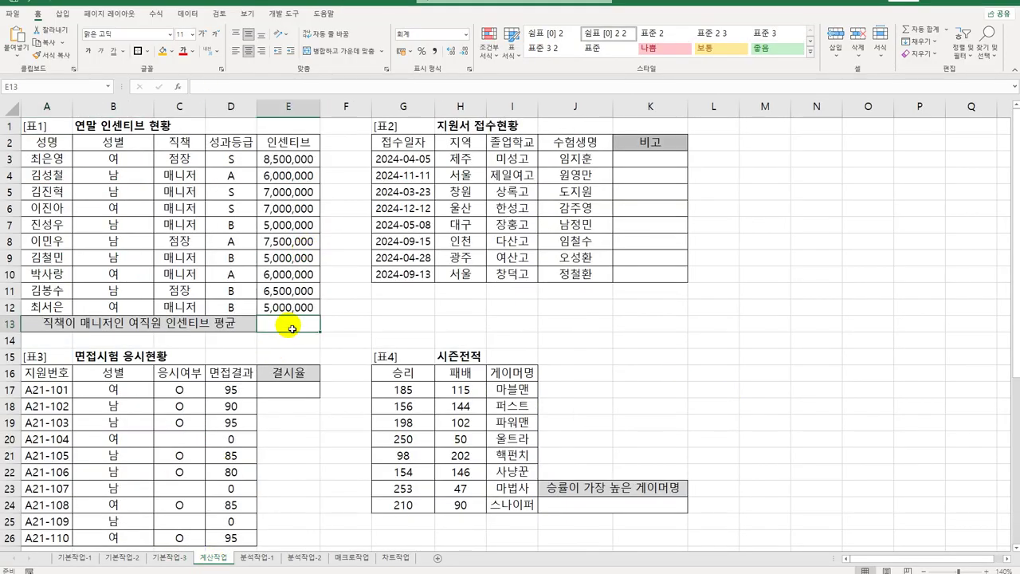
left_click(129, 163)
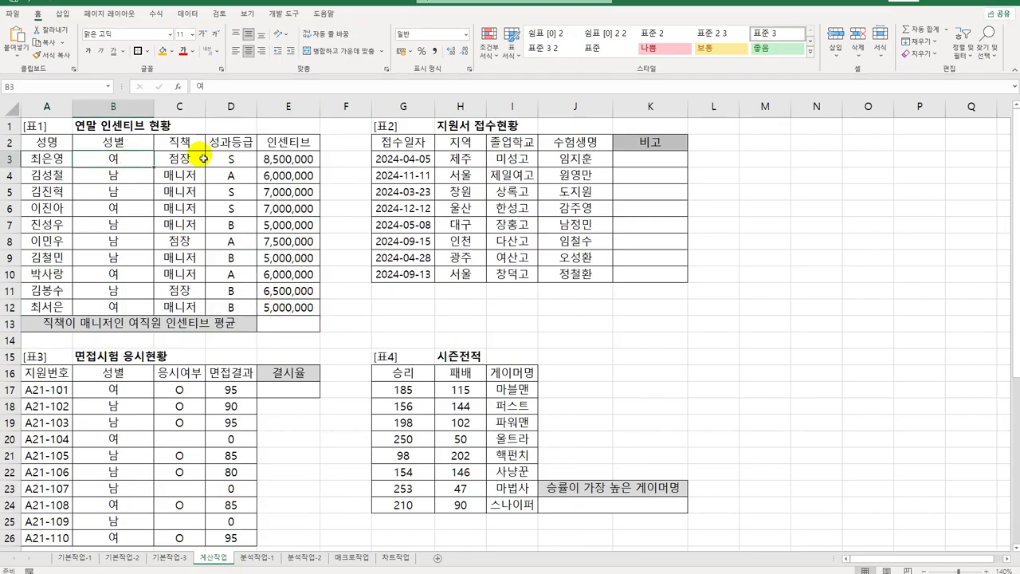
left_click(190, 185)
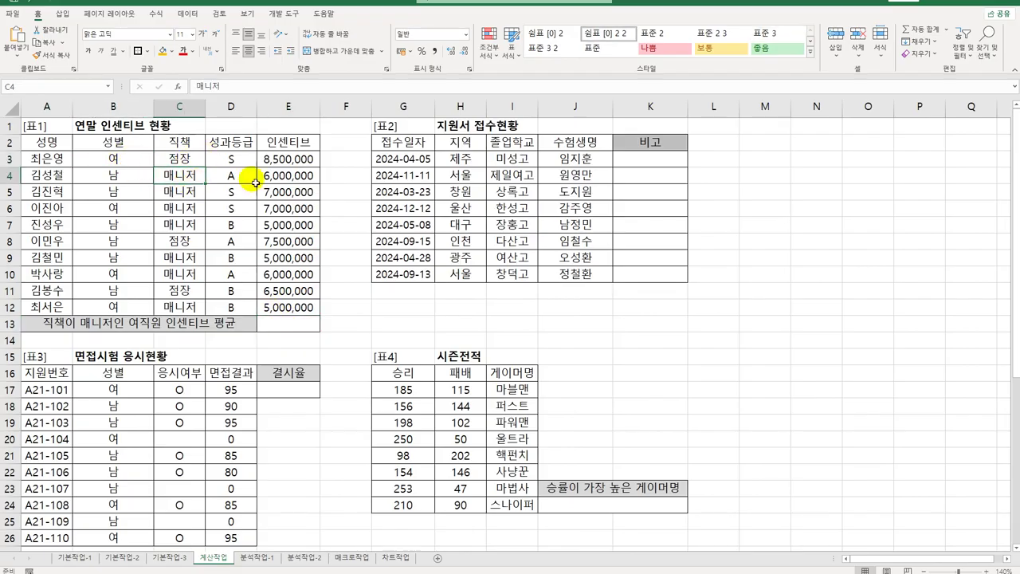
left_click(283, 180)
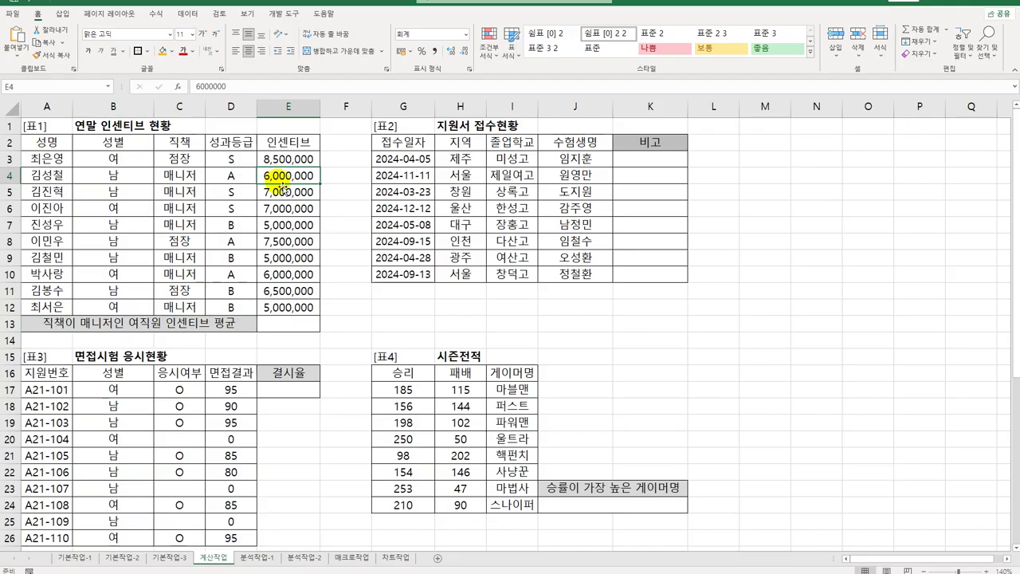
Step: In E13, begin an AVERAGEIFS formula with the 인센티브 values E3:E12 as the average range
left_click(284, 325)
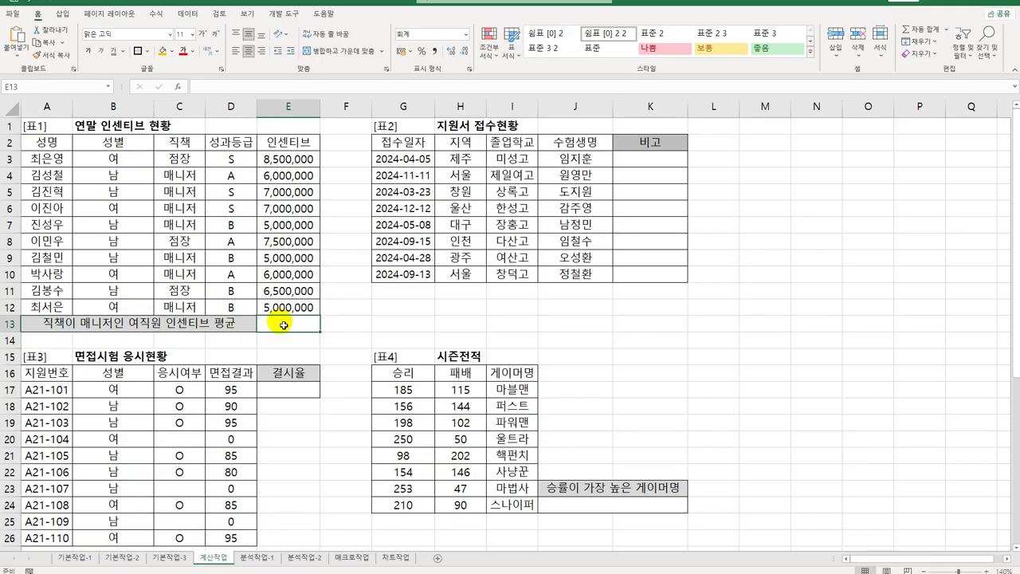
type("=av")
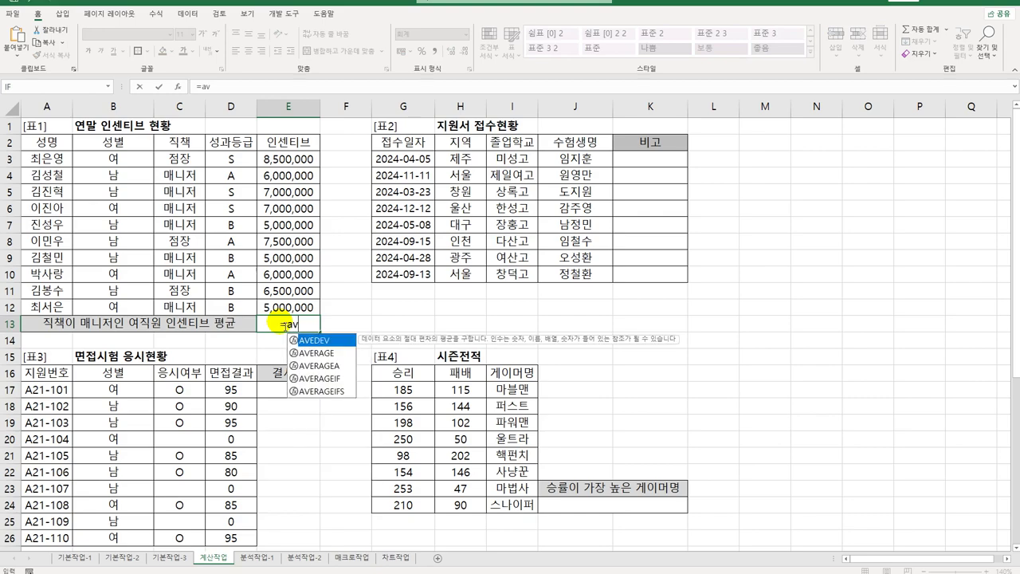
key("Down")
key("Down")
key("Down")
key("Down")
key("Tab")
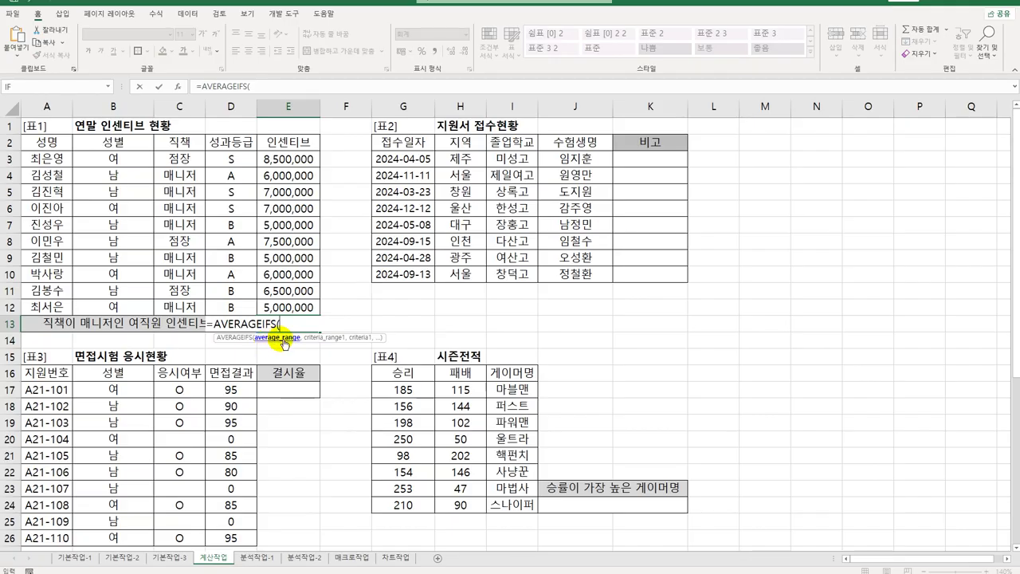
left_click_drag(302, 160, 301, 307)
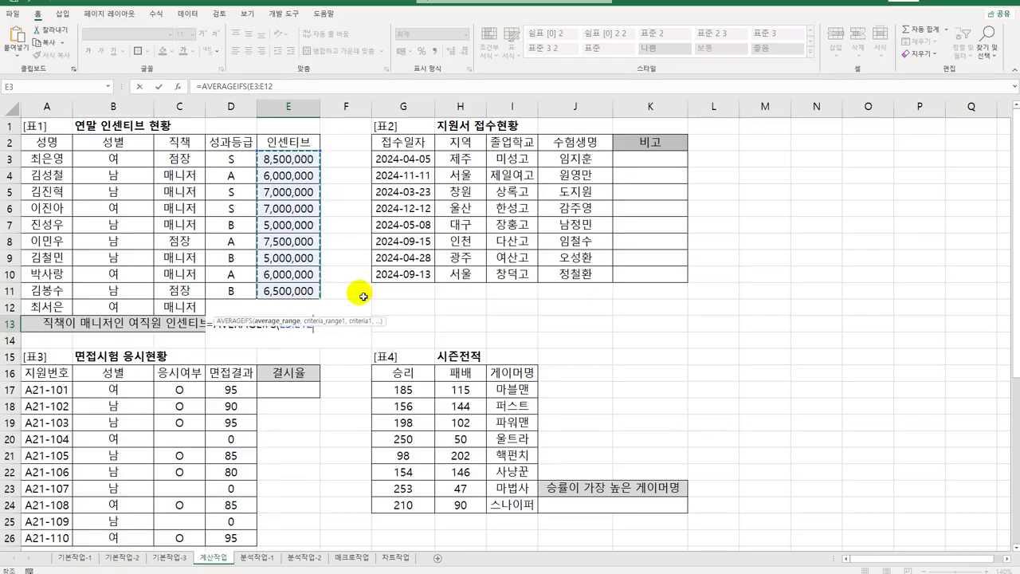
type(",")
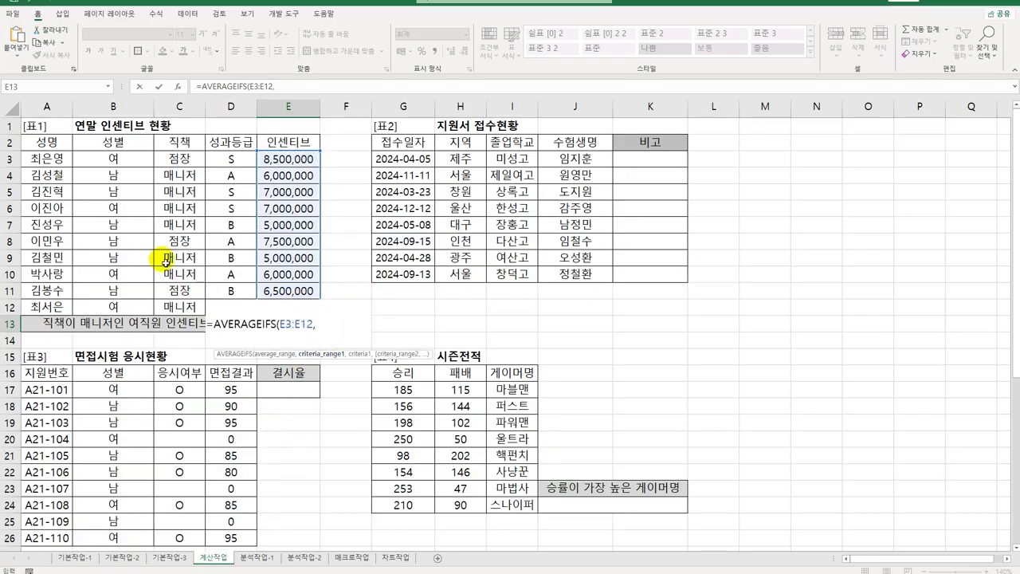
Step: Add the first AVERAGEIFS criterion, matching "여" in the 성별 range B3:B12
left_click_drag(135, 166, 129, 306)
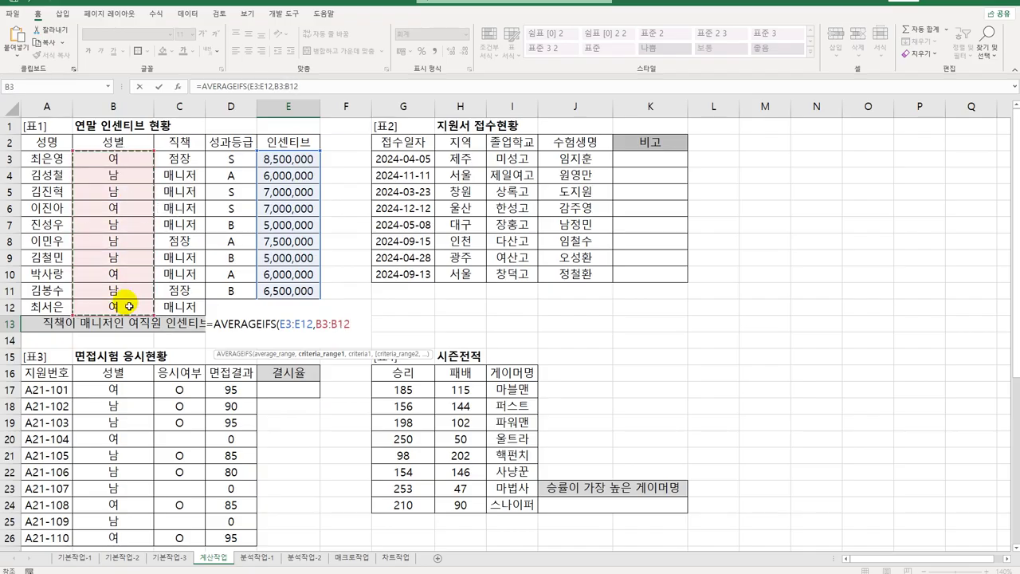
type(",\"d")
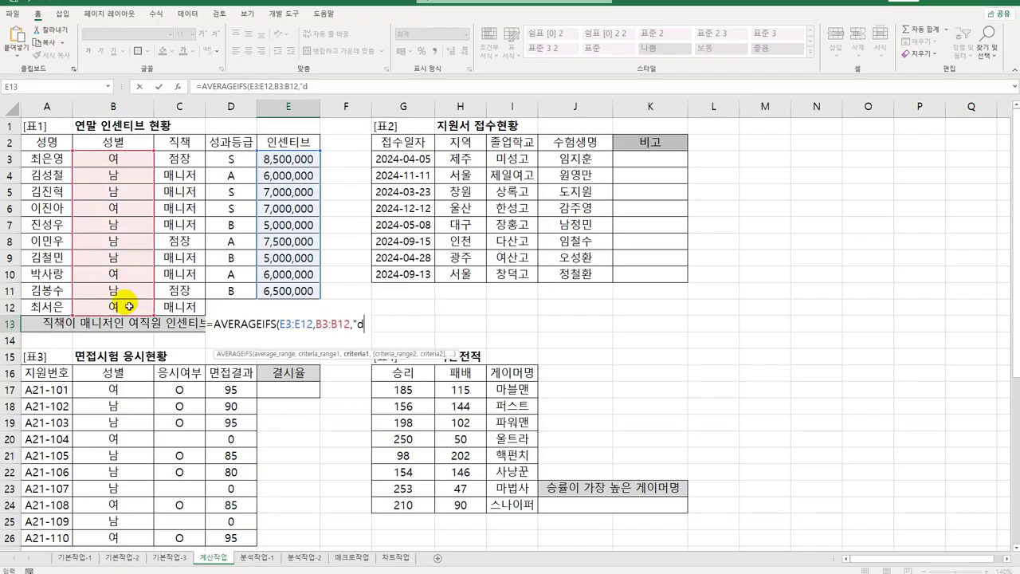
key("BackSpace")
type("여\".")
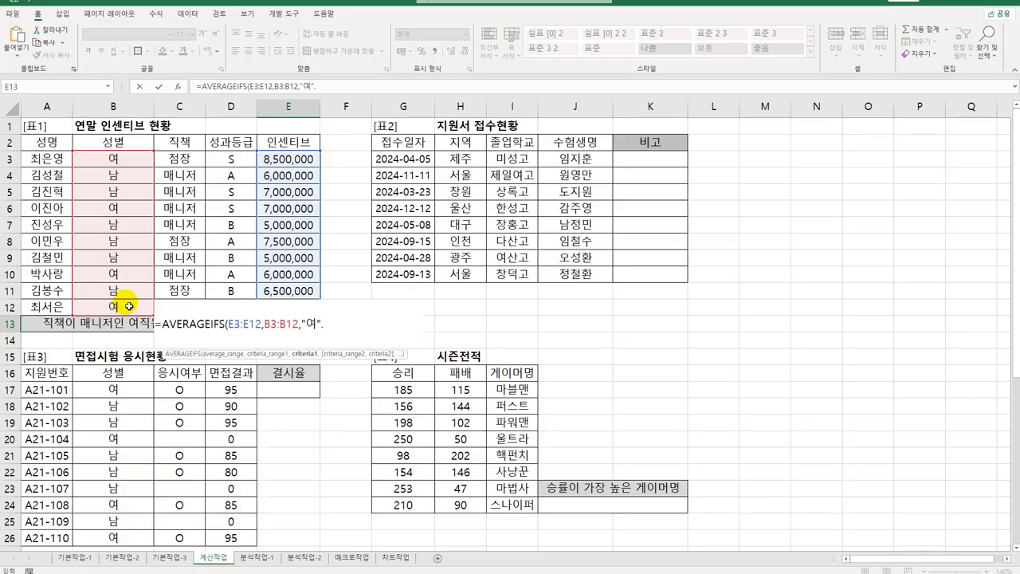
key("BackSpace")
type(",")
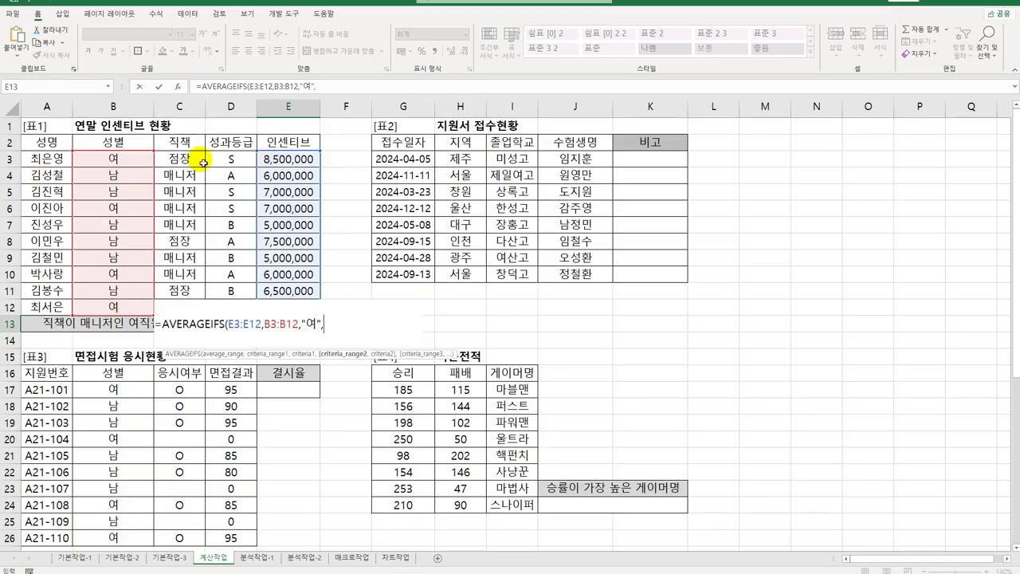
Step: Add the second criterion, matching "매니저" in the 직책 range C3:C12, and complete the E13 formula
left_click_drag(204, 163, 191, 292)
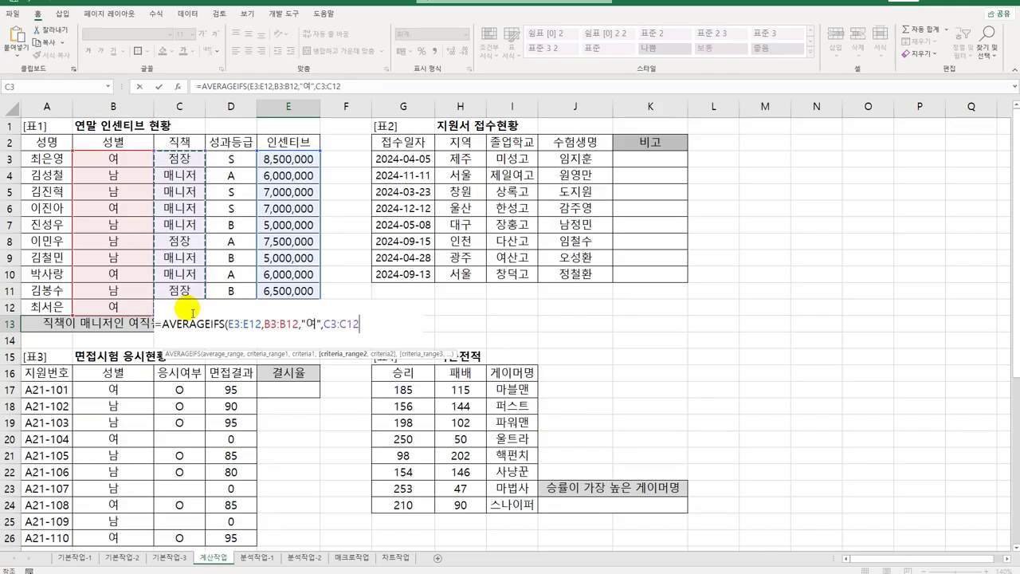
type(",\"매니저\"")
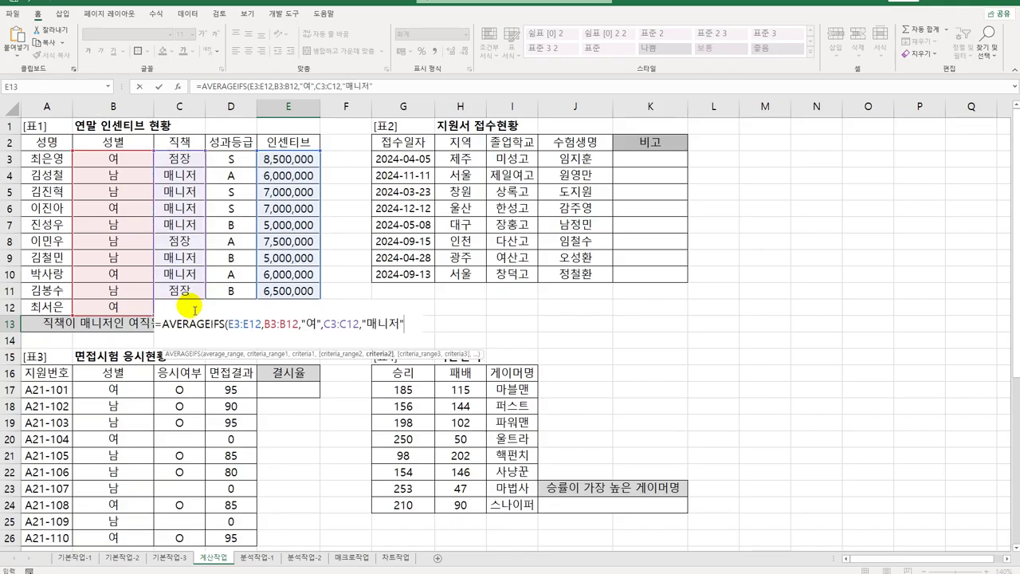
type(")")
key("Return")
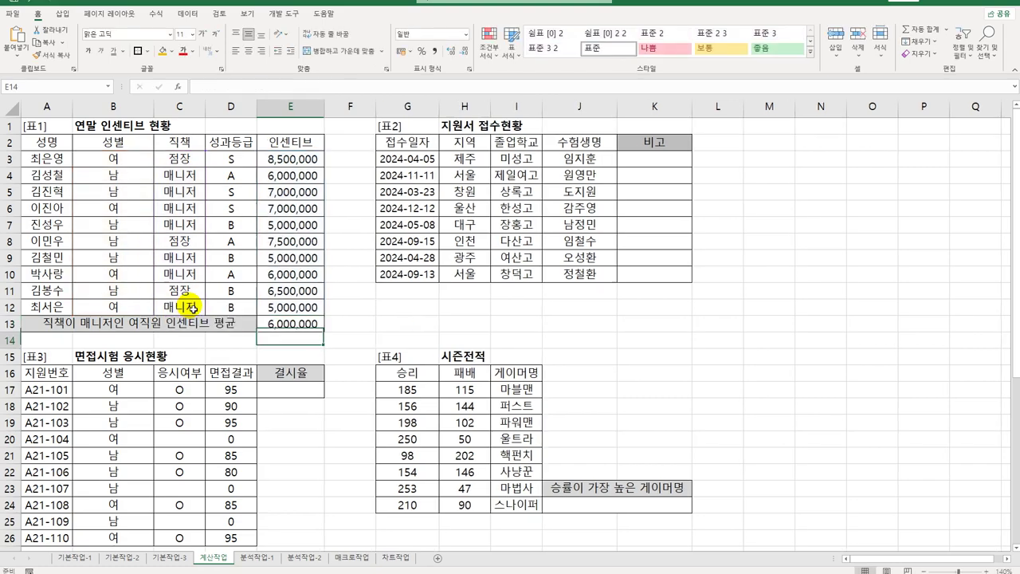
Step: Wrap the AVERAGEIFS formula in E13 in ROUND with -4 as the number of digits
left_click(301, 326)
double_click(302, 327)
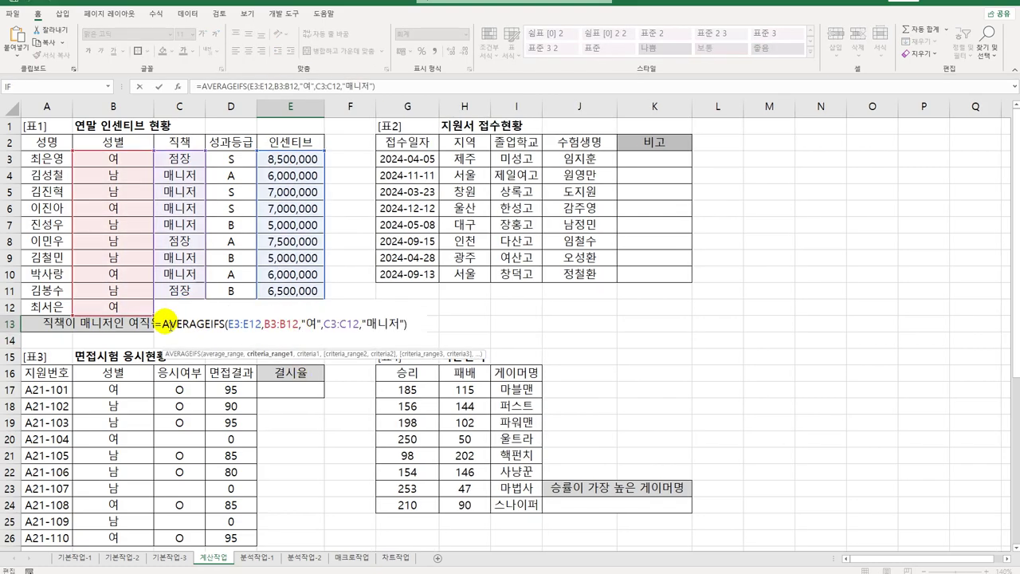
left_click(162, 324)
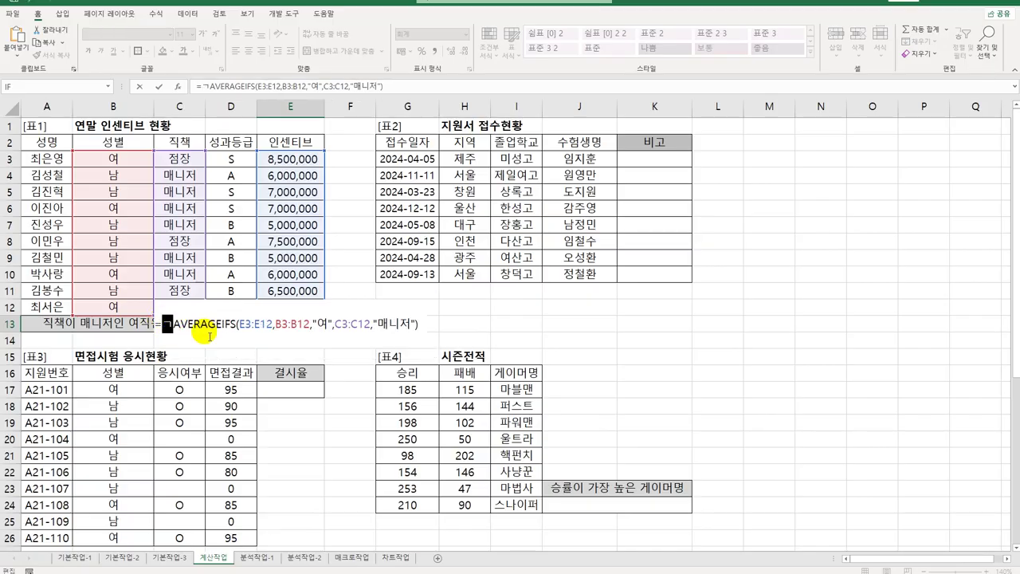
type("round(")
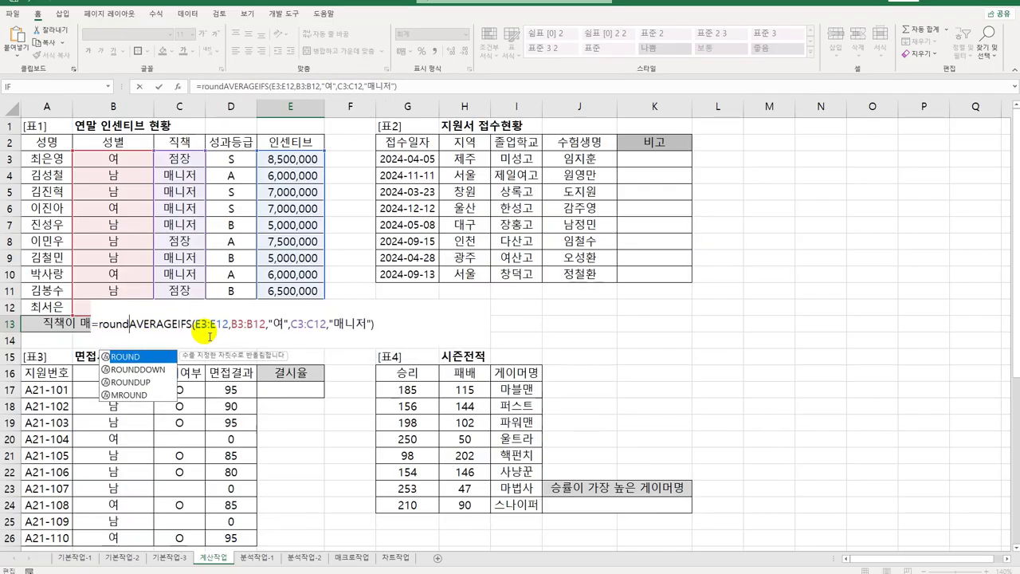
key("End")
type(",")
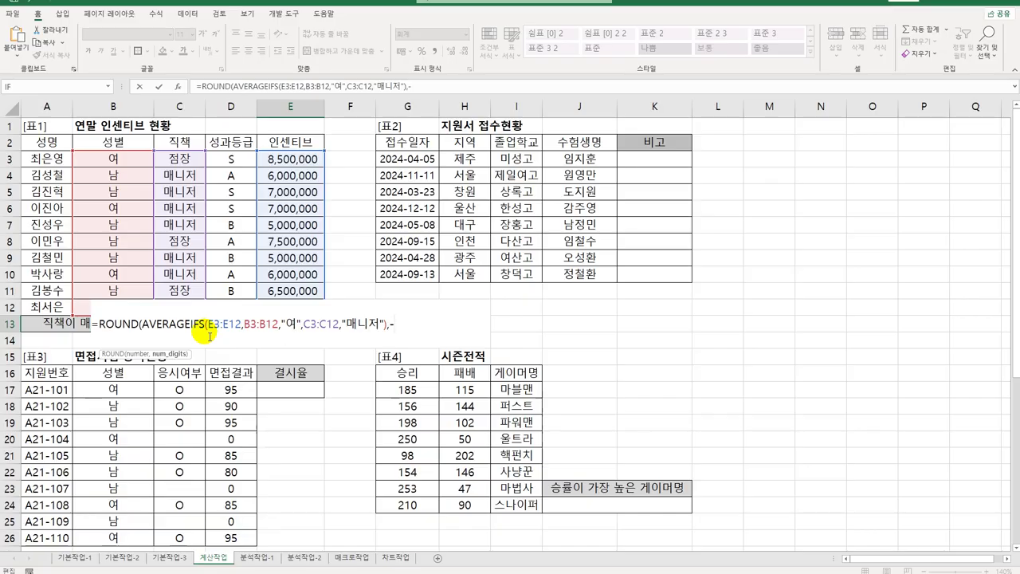
type("-4)")
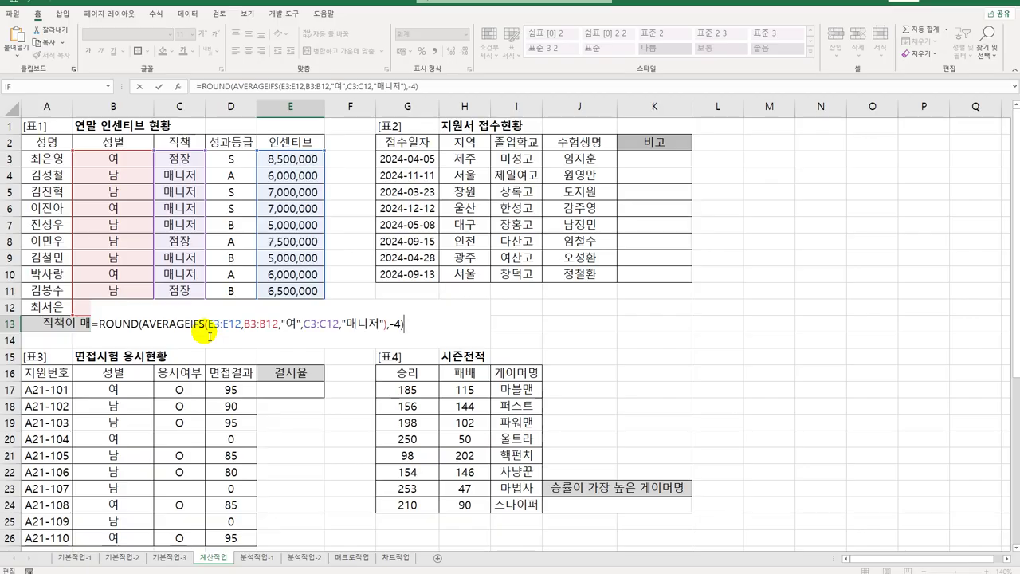
key("Return")
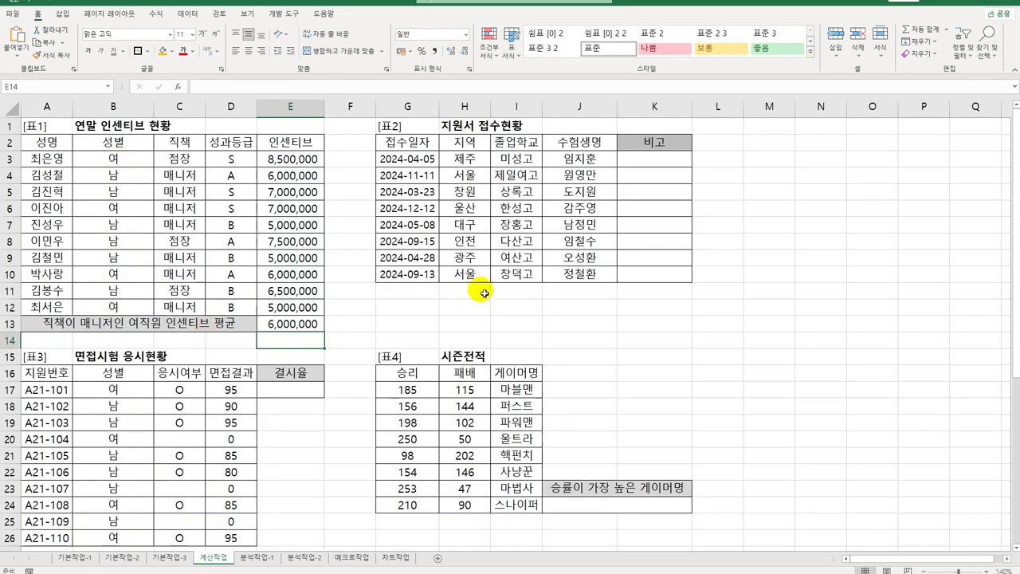
Step: Enter =MONTH(G3) in K3 of 표2 and fill the formula down to K10
left_click(429, 160)
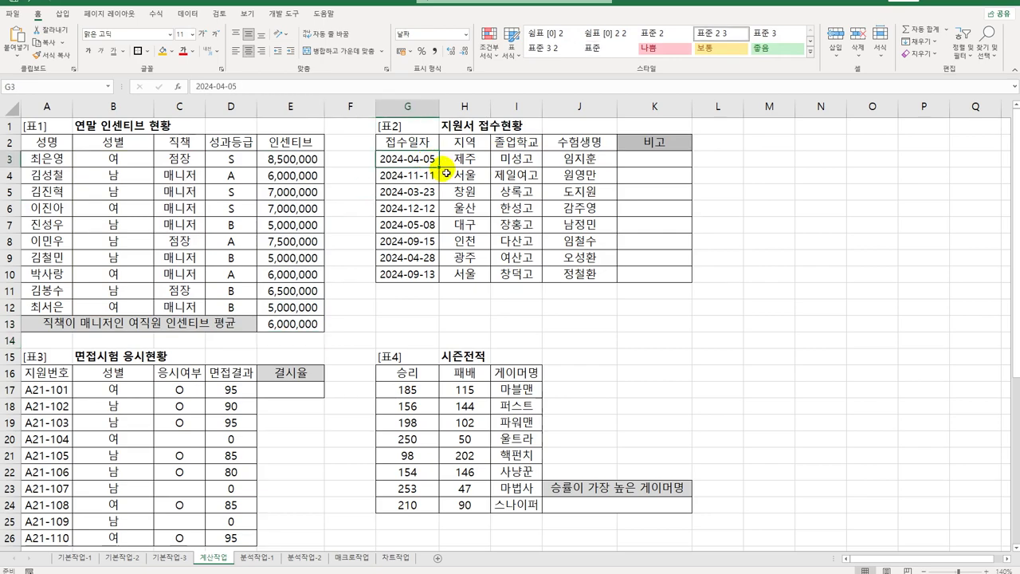
left_click(652, 165)
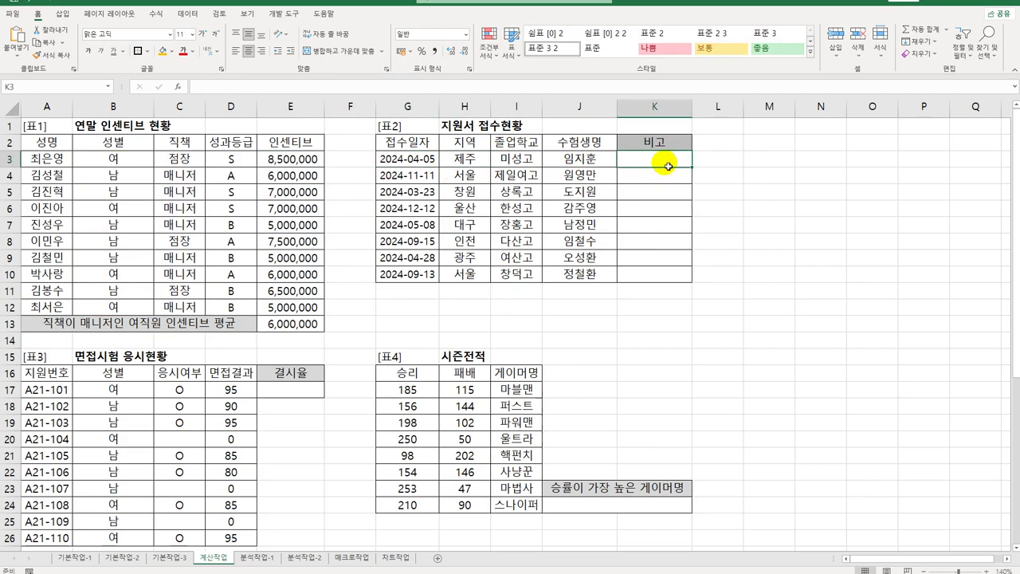
type("=month")
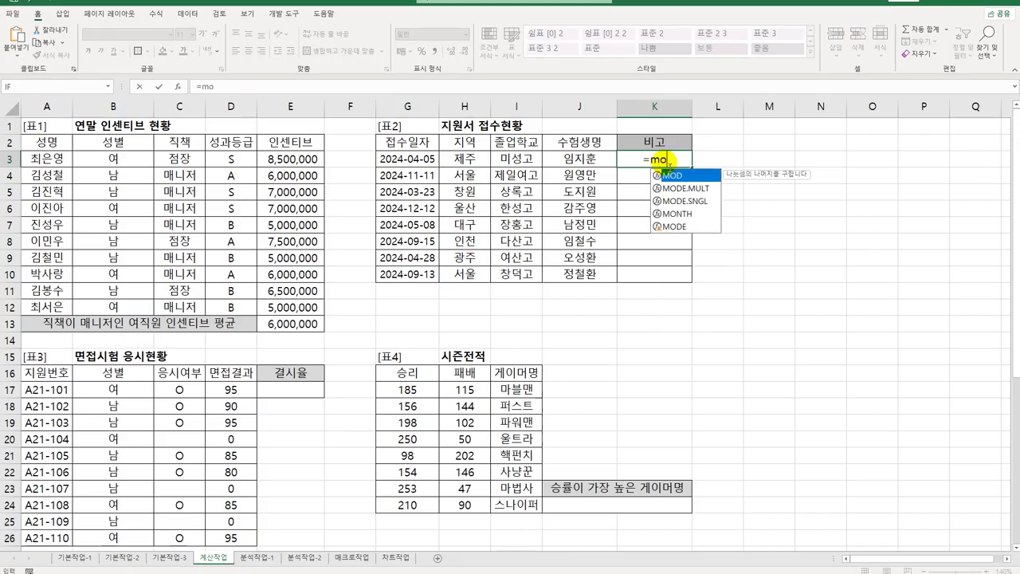
key("Tab")
left_click(405, 158)
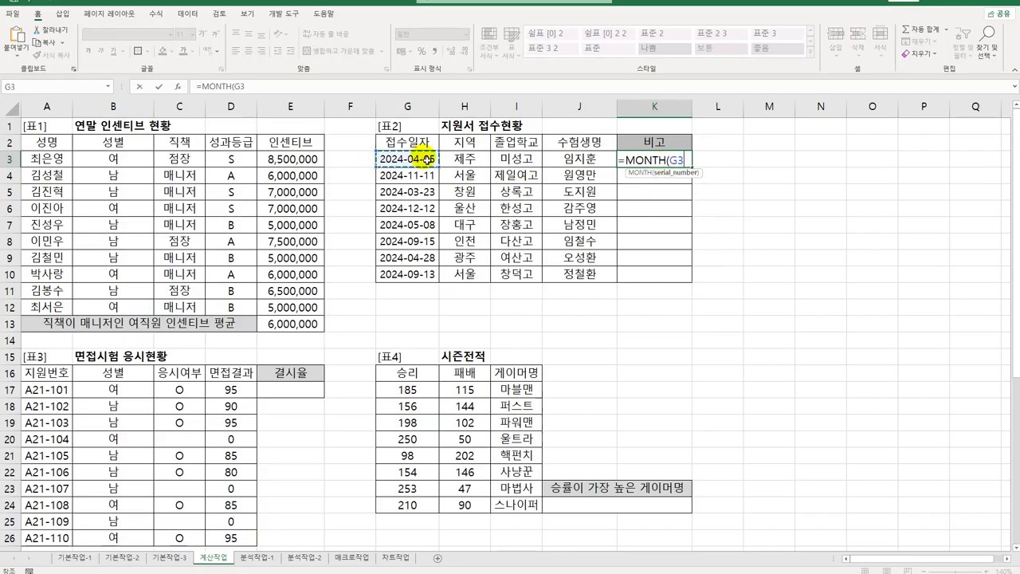
key("Return")
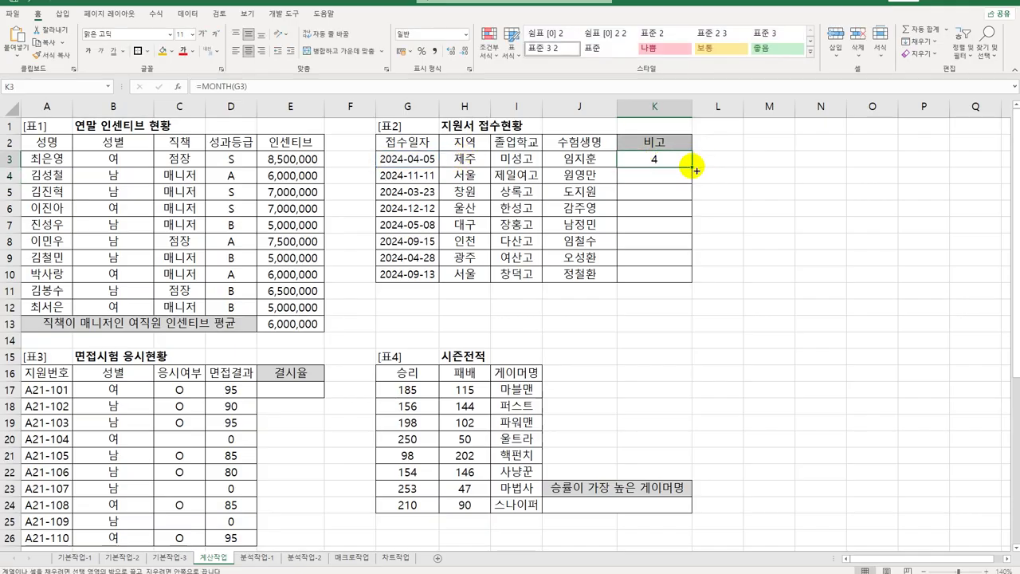
left_click_drag(695, 166, 679, 285)
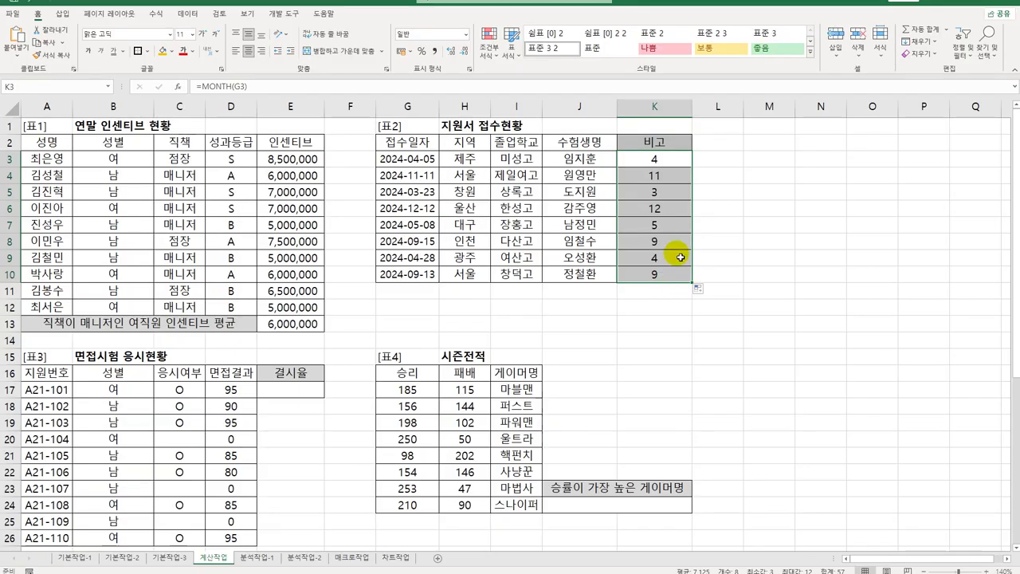
Step: Edit the K3 formula so that MONTH(G3) becomes the expression of a SWITCH function
double_click(621, 164)
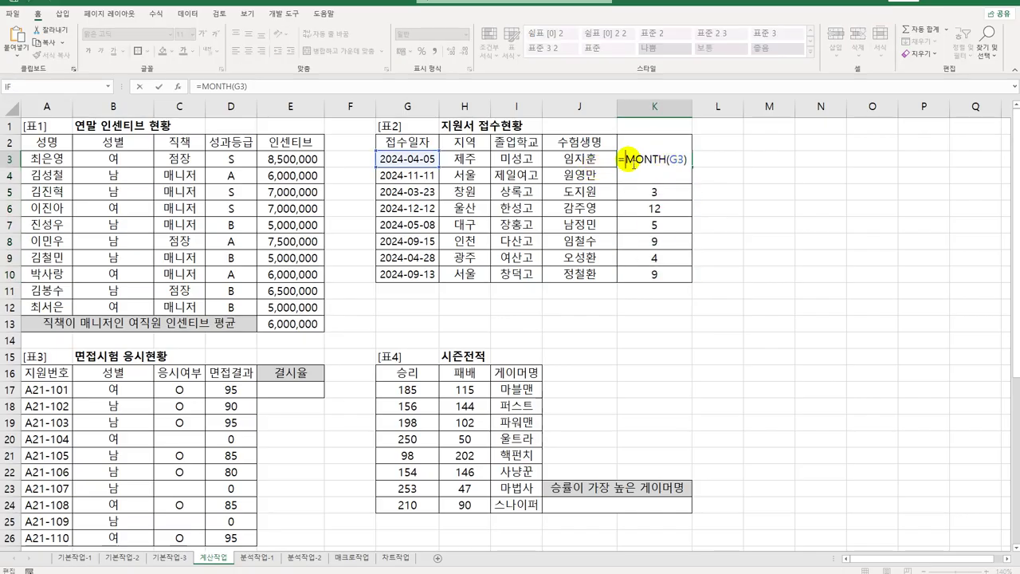
left_click(682, 166)
type("sw")
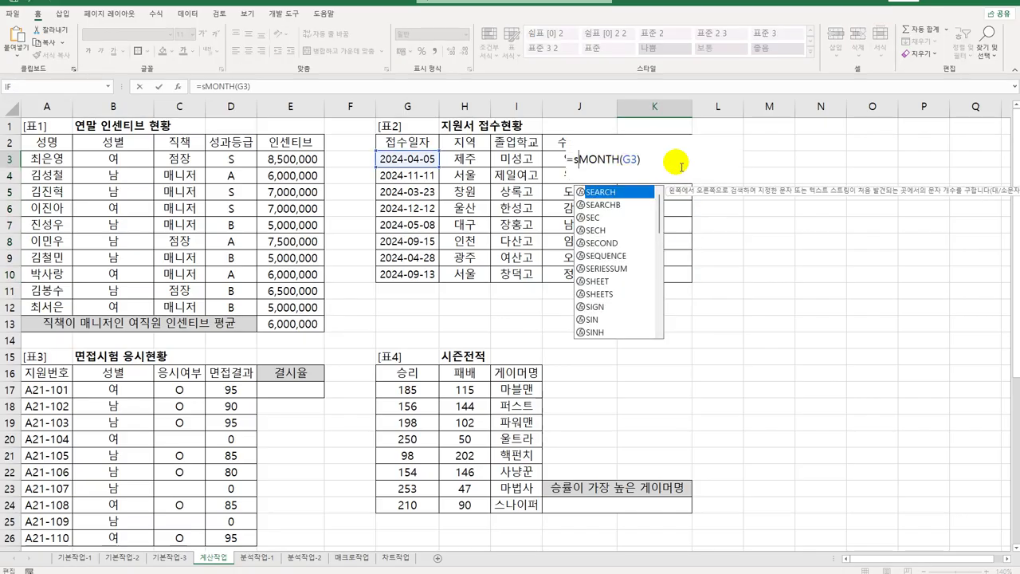
key("Tab")
left_click(682, 165)
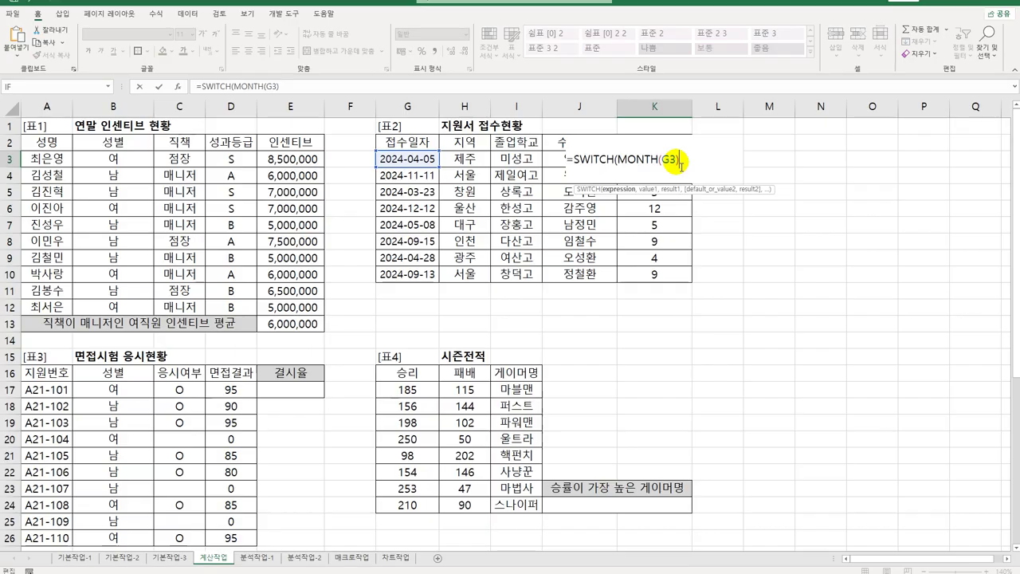
type(",")
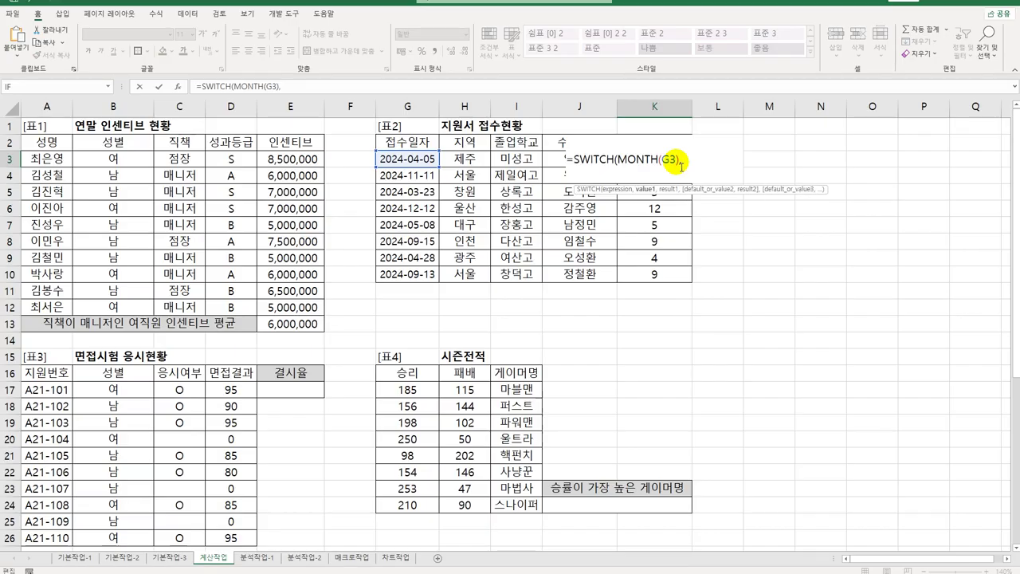
Step: Add SWITCH value and result pairs that return "정시" for months 3 and 4
type("3,\"")
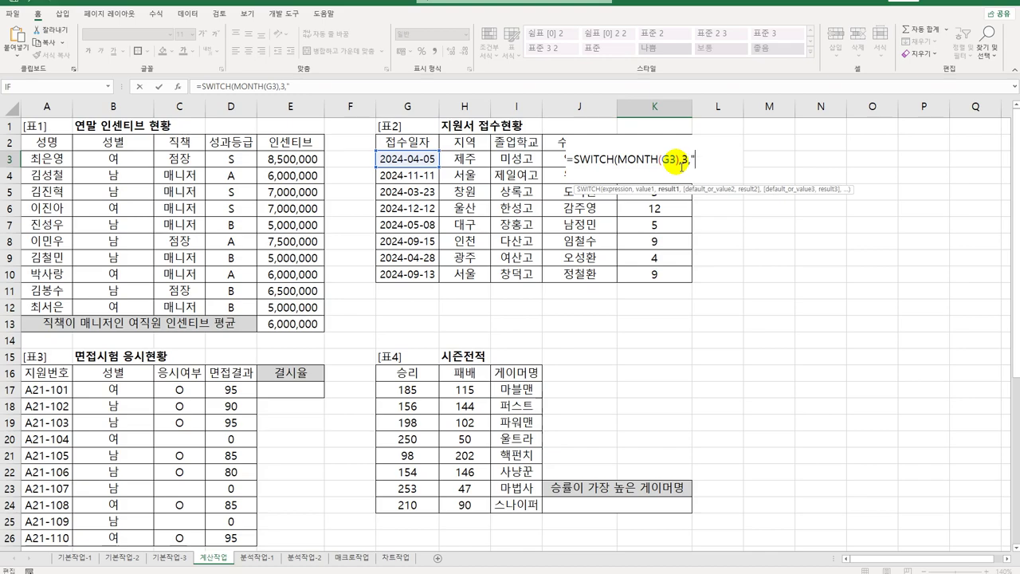
type("정시\",")
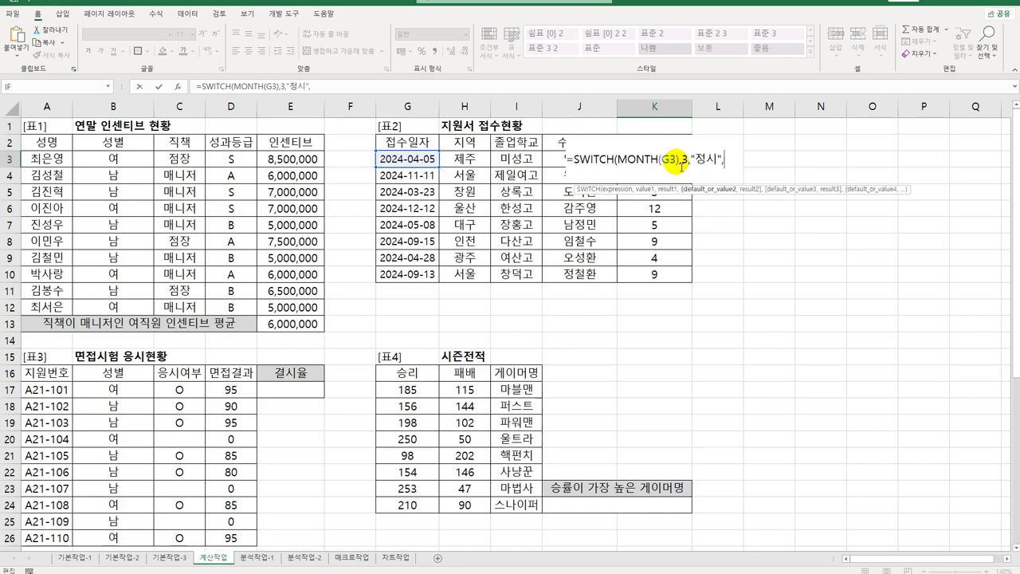
type("4,\"")
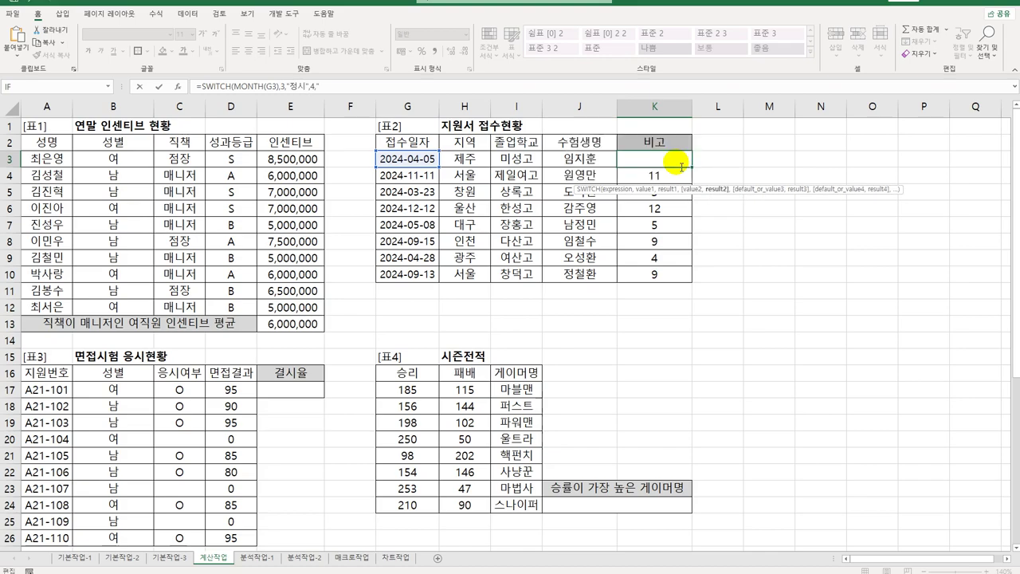
type("정")
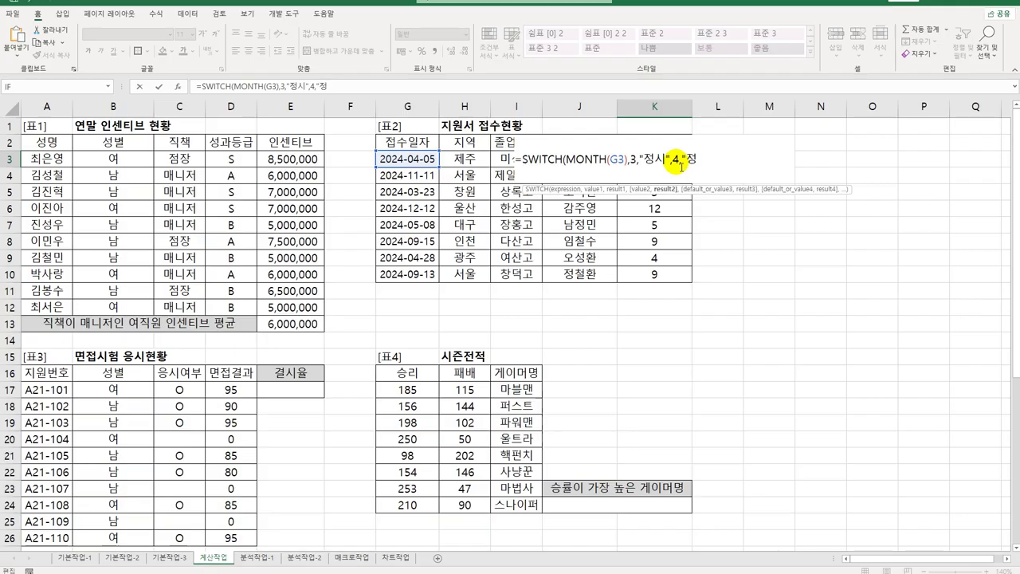
type("시\",")
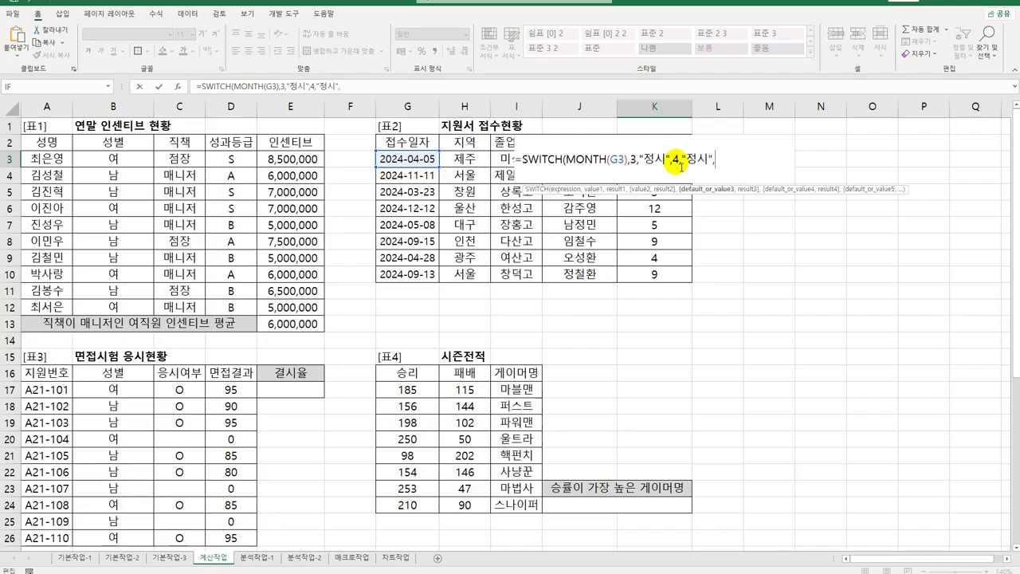
Step: Add a third SWITCH pair that returns "정시" for month 5
type("5,\"wjdt")
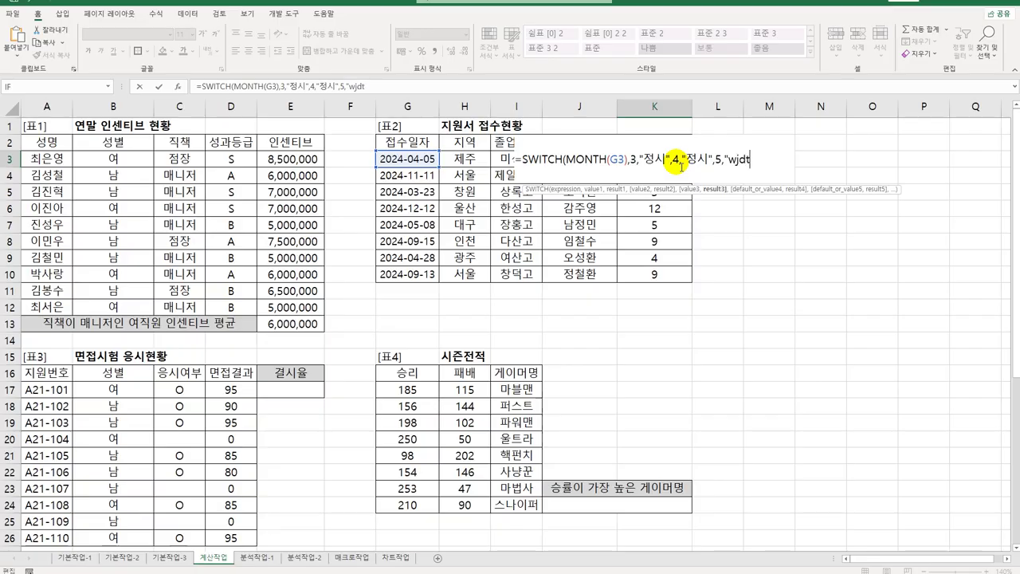
key("BackSpace")
key("BackSpace")
key("BackSpace")
key("BackSpace")
key("Hangul")
type("정시\",")
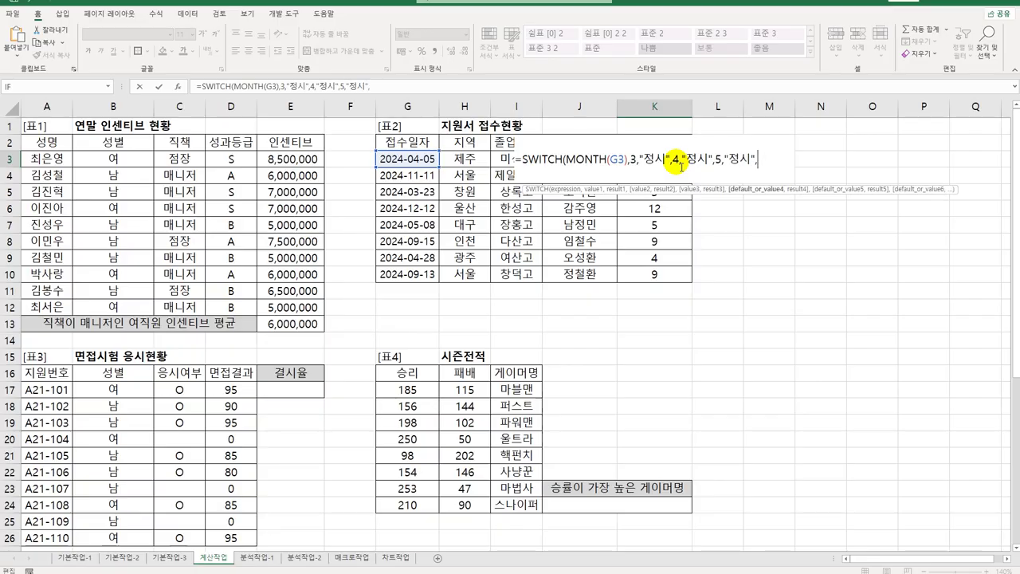
Step: Complete the K3 SWITCH formula with "수시" for month 9 and an empty text default, and fill it down to K10
type("9,\"수시\",")
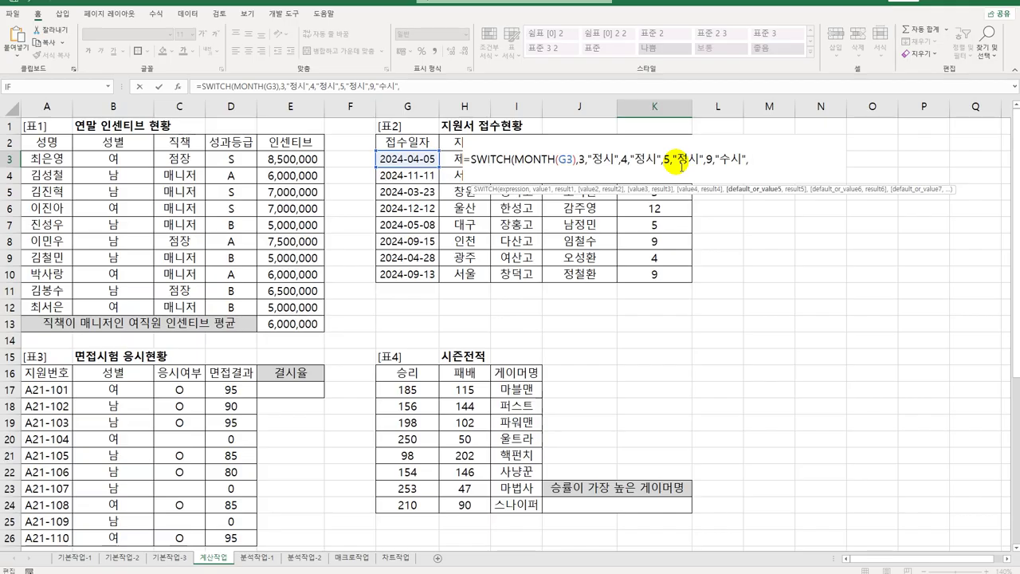
type("\"\")")
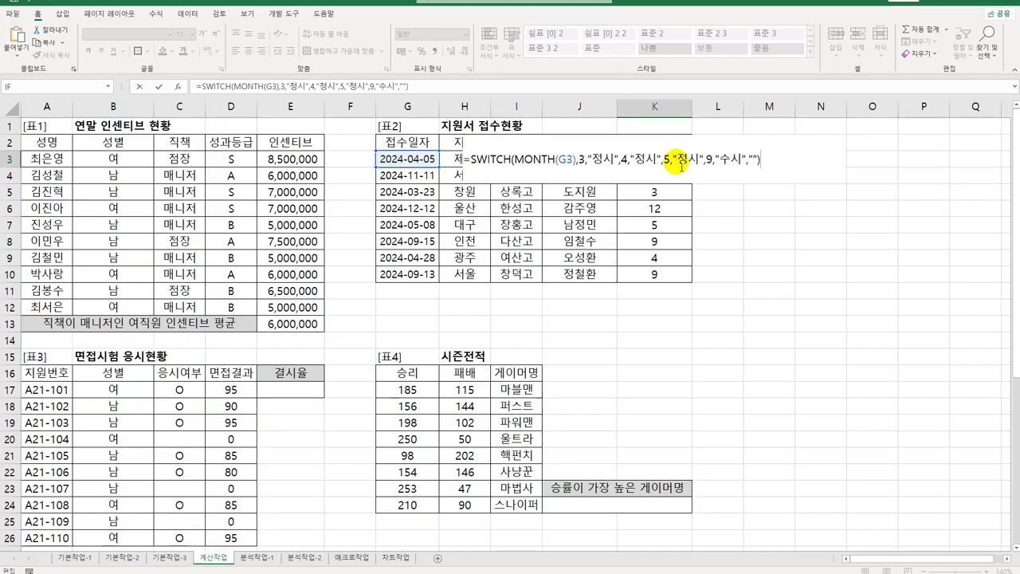
key("Return")
key("Up")
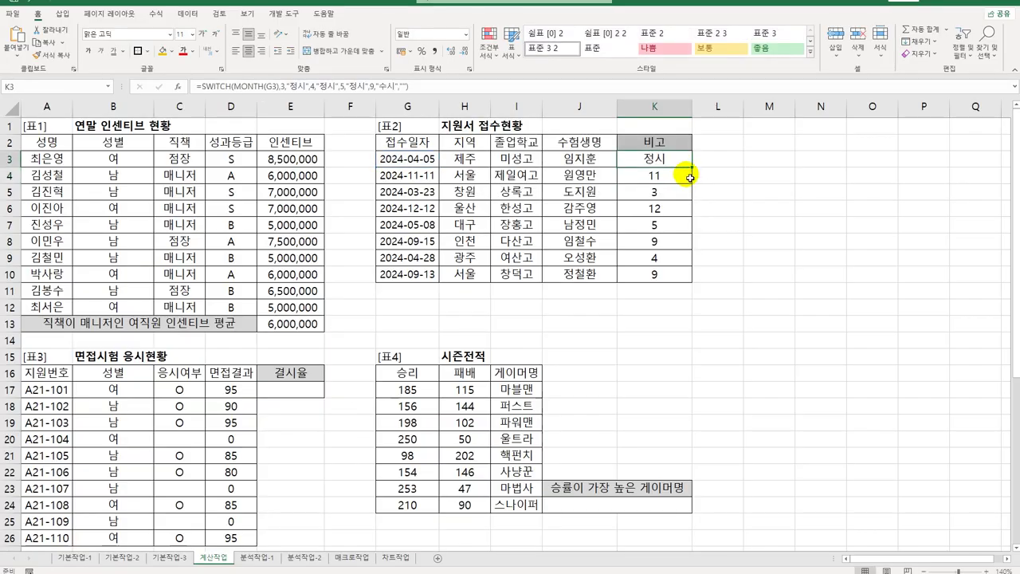
left_click_drag(691, 165, 659, 274)
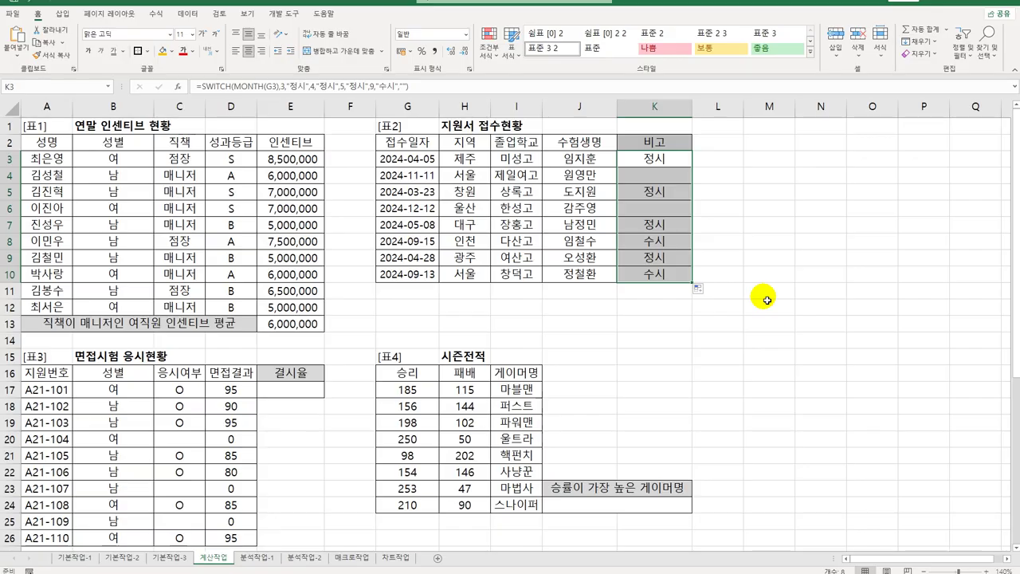
Step: Start the 결시율 formula in E17 of 표3 as COUNTBLANK(C17:C26) divided by a COUNTA function
left_click(308, 390)
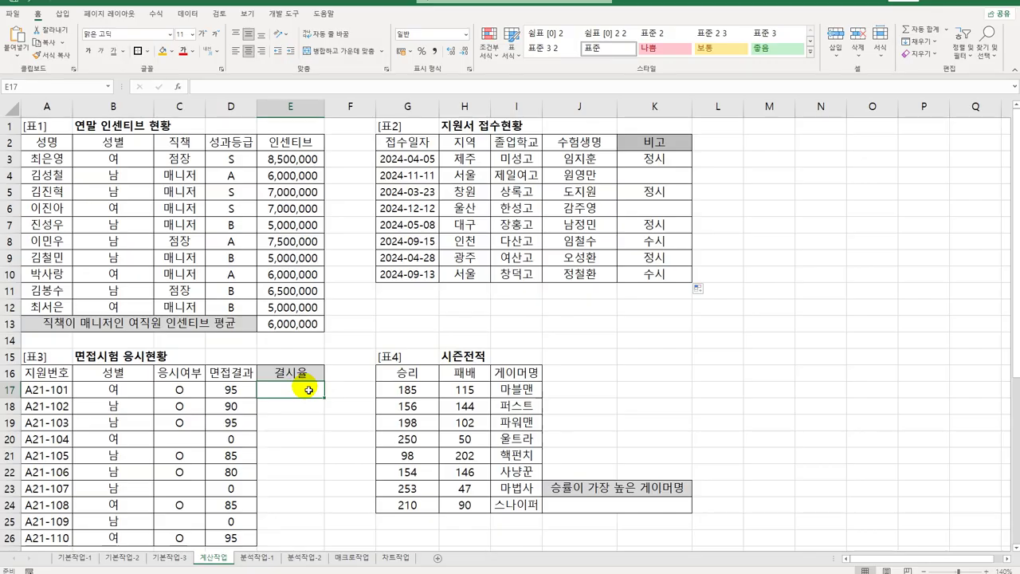
scroll(307, 390, "down", 3)
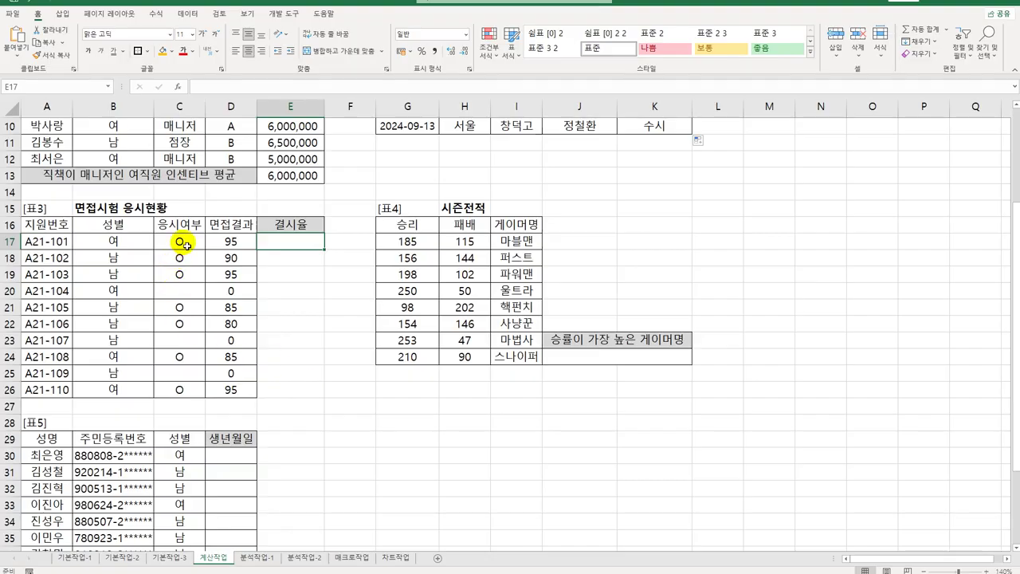
left_click_drag(181, 243, 196, 398)
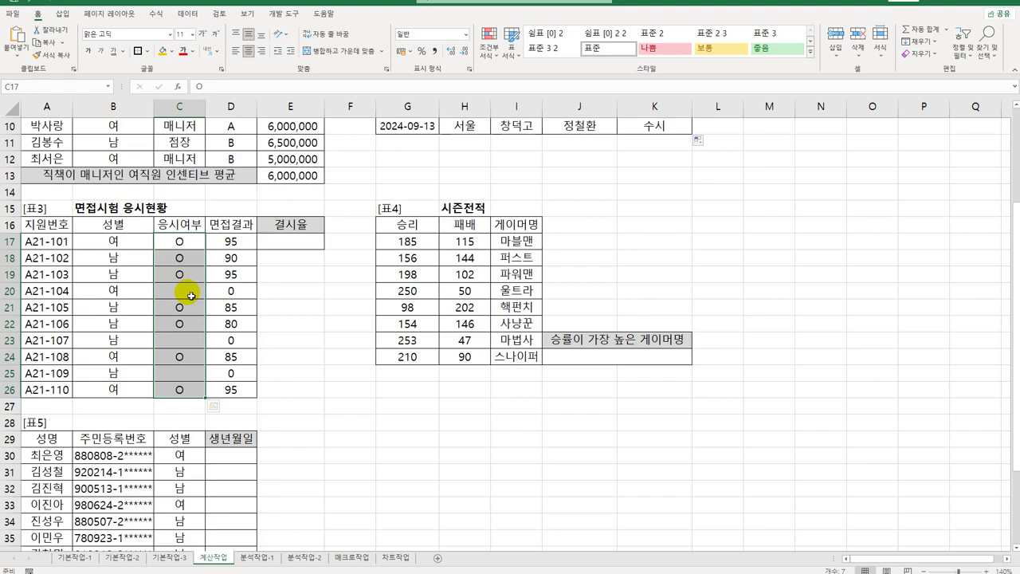
left_click(281, 246)
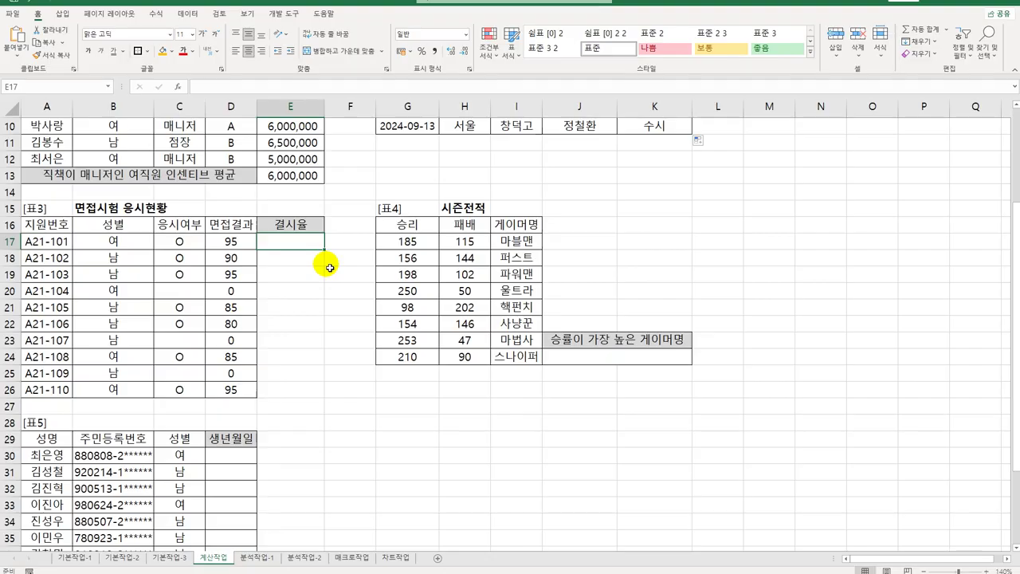
type("=채")
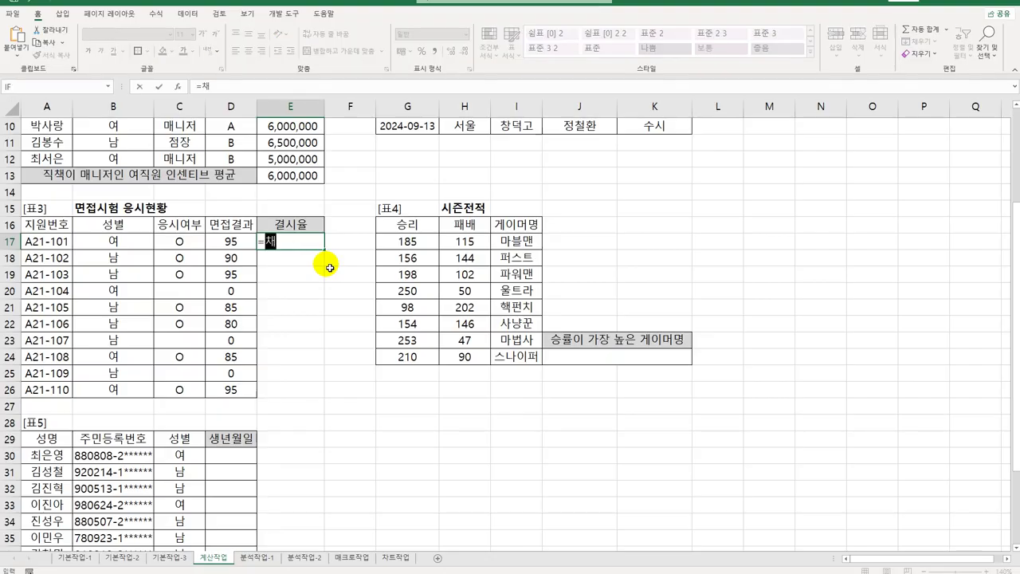
key("BackSpace")
key("Hangul")
type("co")
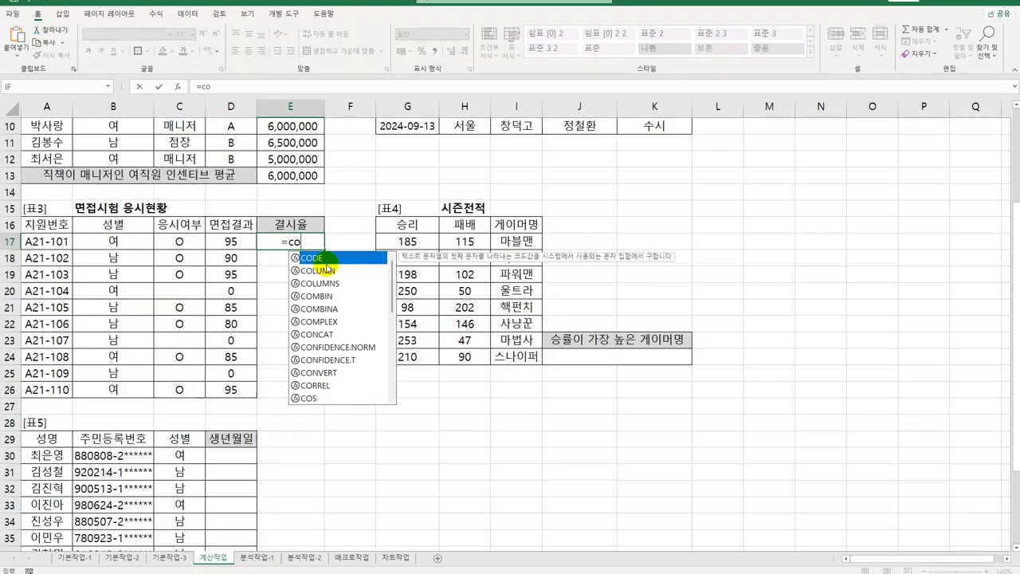
type("u")
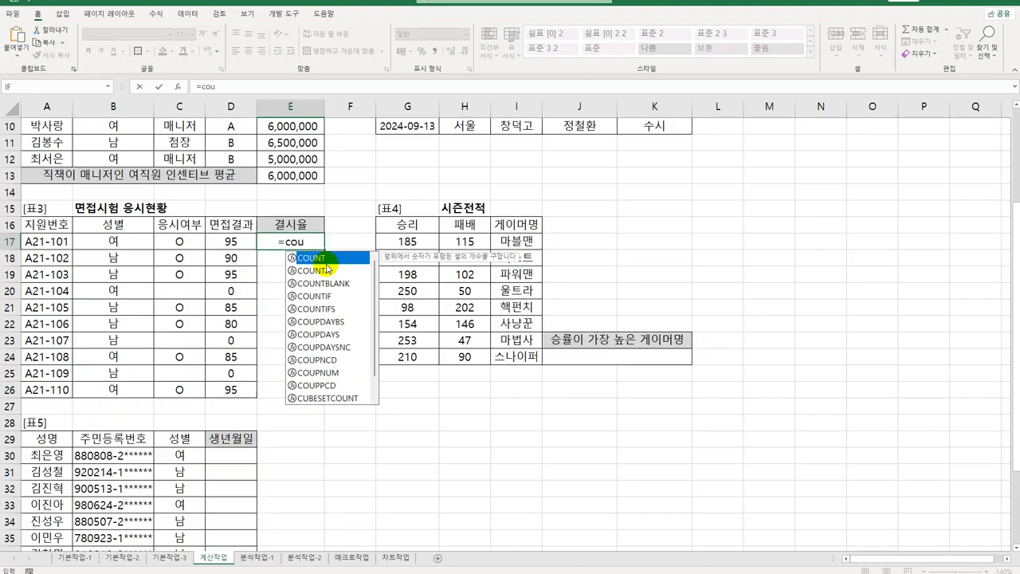
double_click(325, 283)
left_click(204, 248)
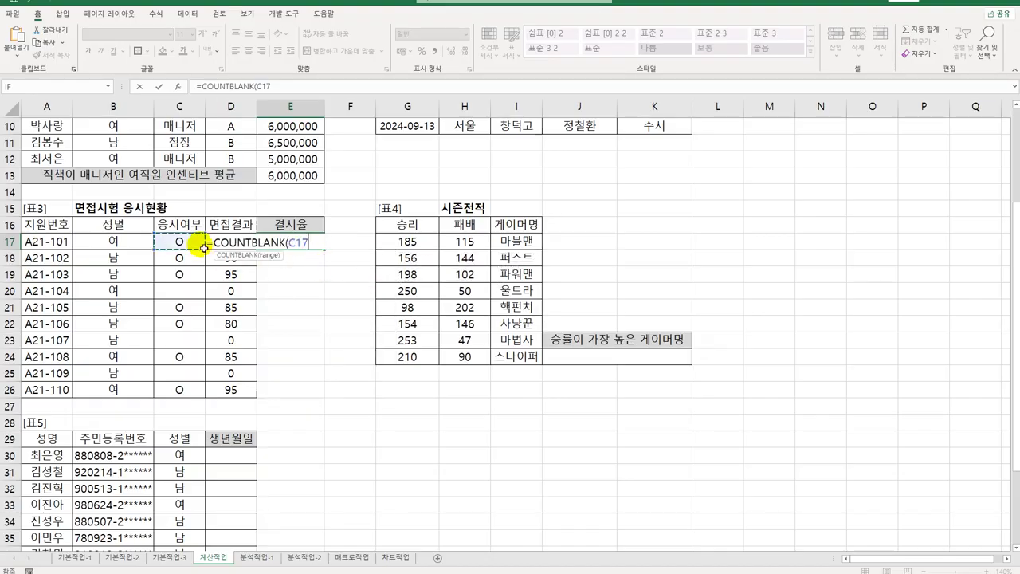
left_click_drag(205, 248, 187, 388)
type(")")
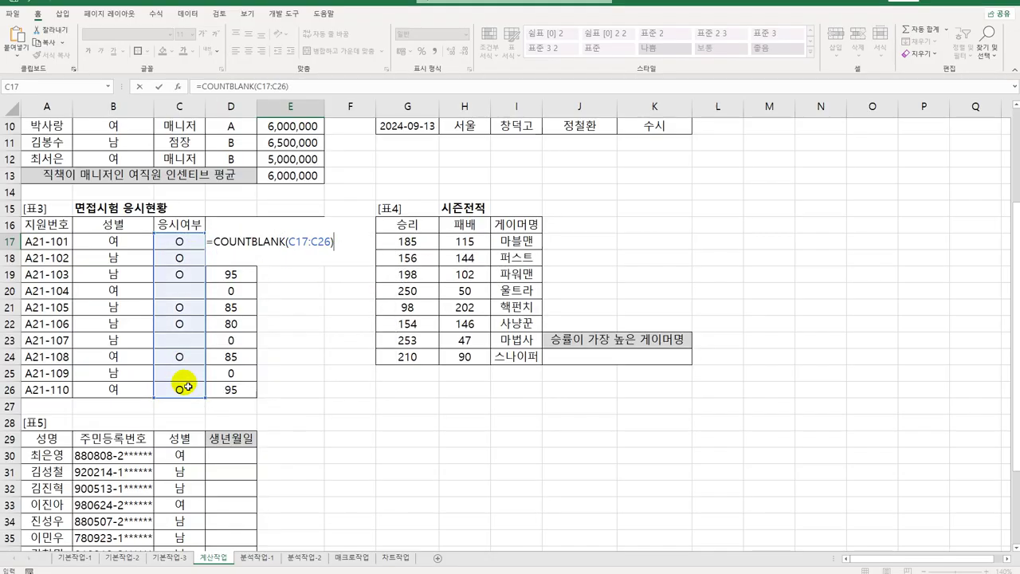
type("/counta")
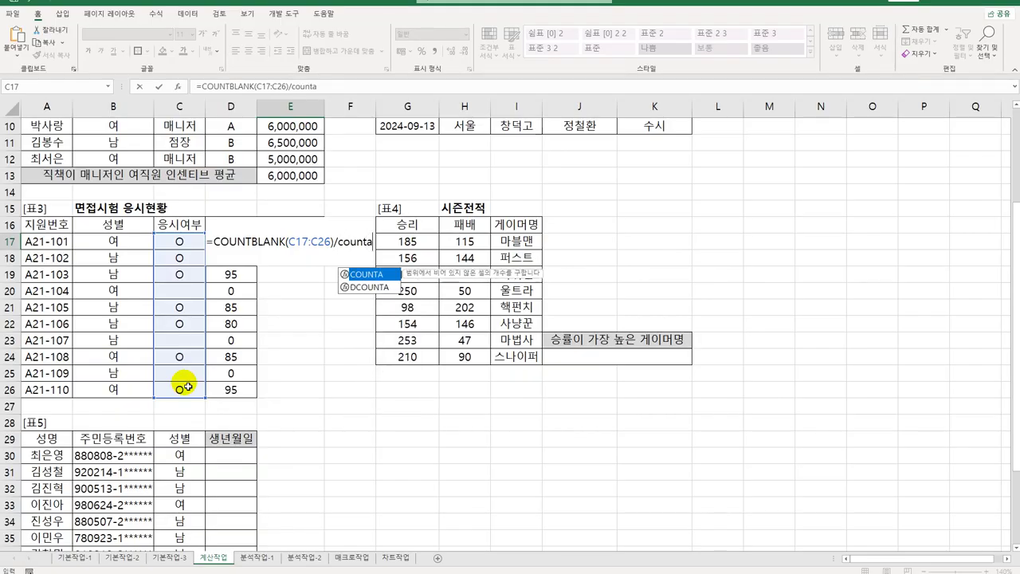
key("Tab")
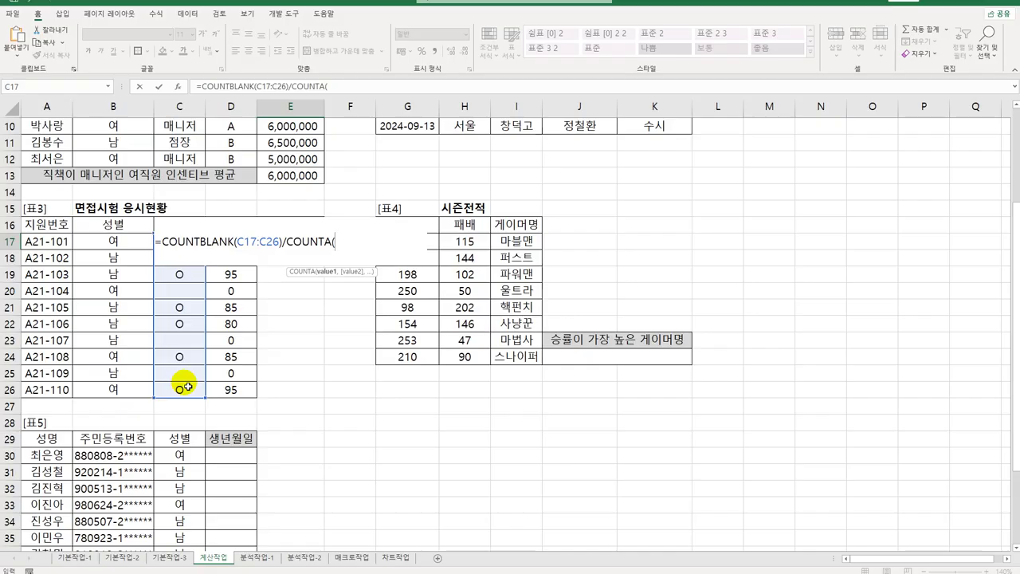
left_click_drag(149, 242, 145, 389)
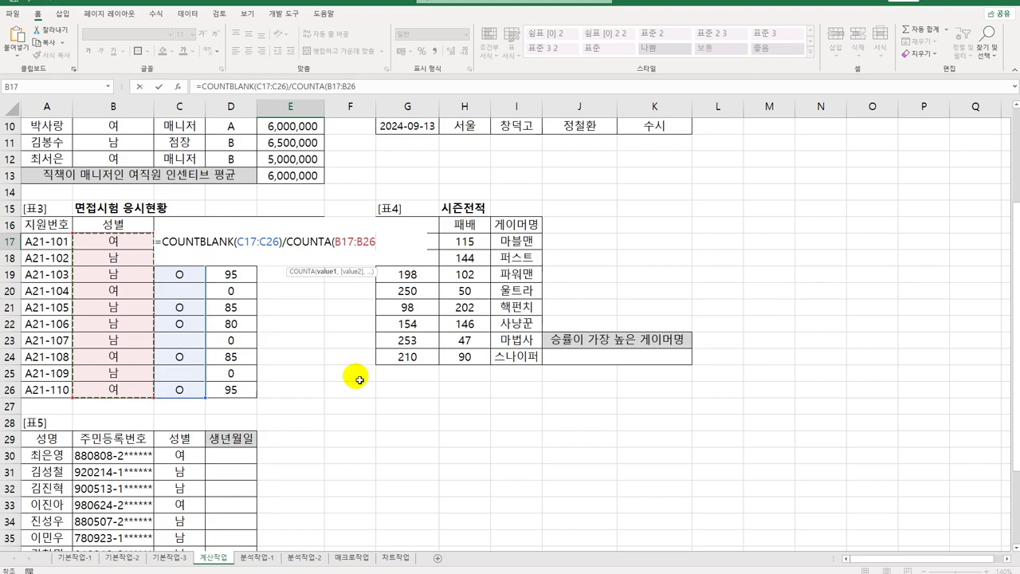
key("BackSpace")
key("BackSpace")
key("BackSpace")
key("BackSpace")
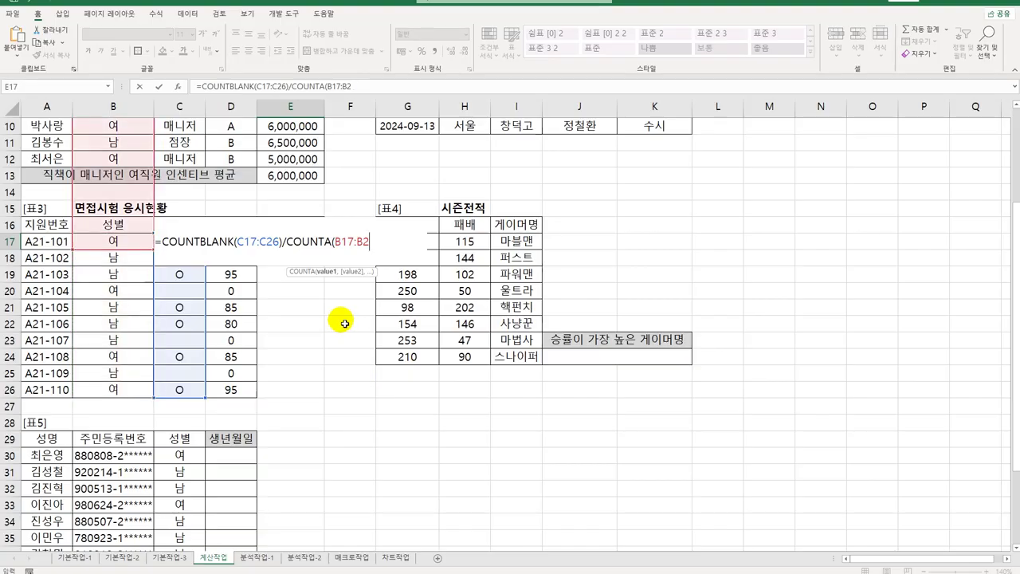
key("BackSpace")
key("BackSpace")
key("BackSpace")
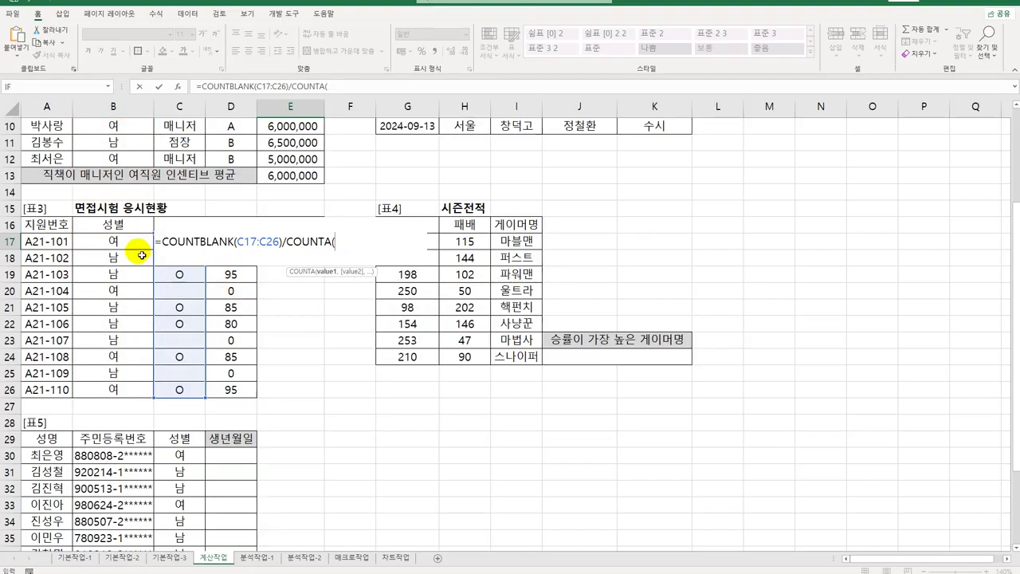
Step: Use A17:A26 as the COUNTA range, append *100&"%" to the formula, and enter it in E17
left_click_drag(53, 241, 47, 395)
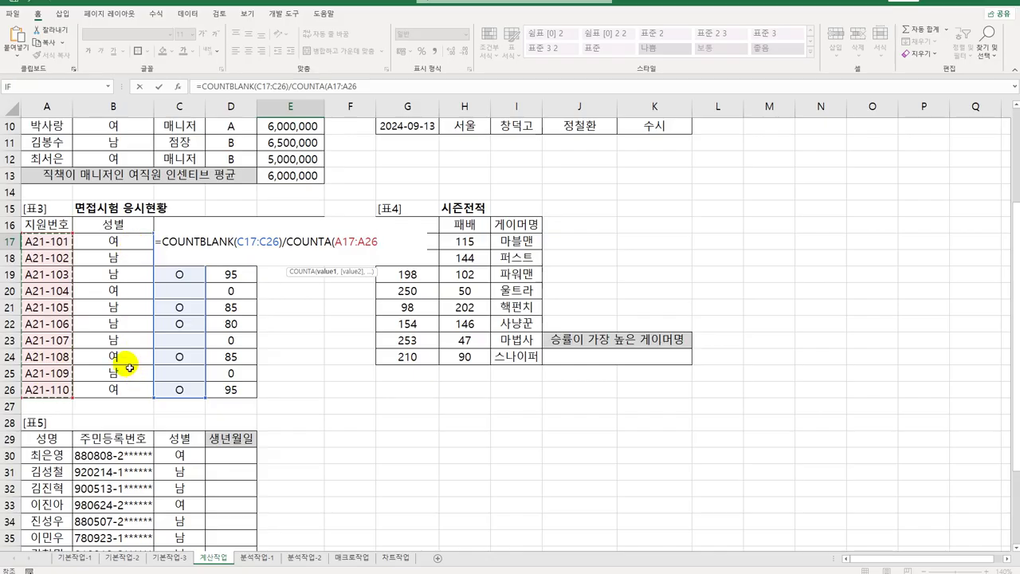
type(")")
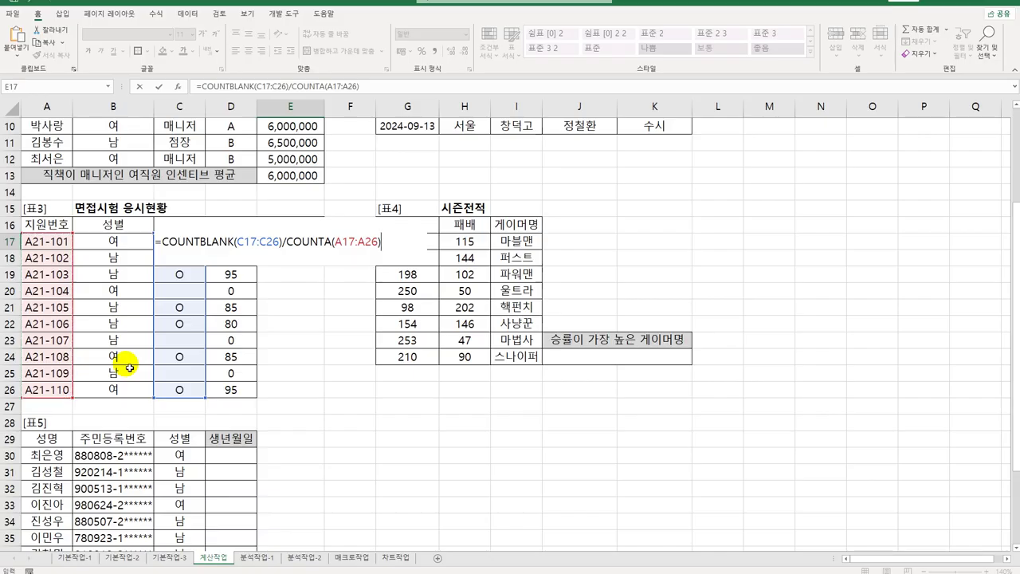
type("*100&\"%")
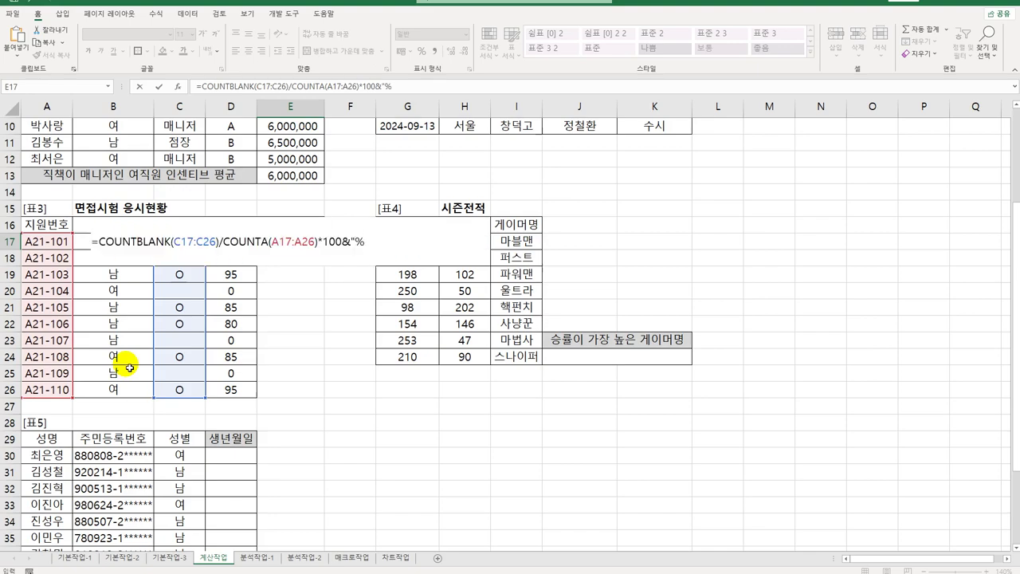
type("\"")
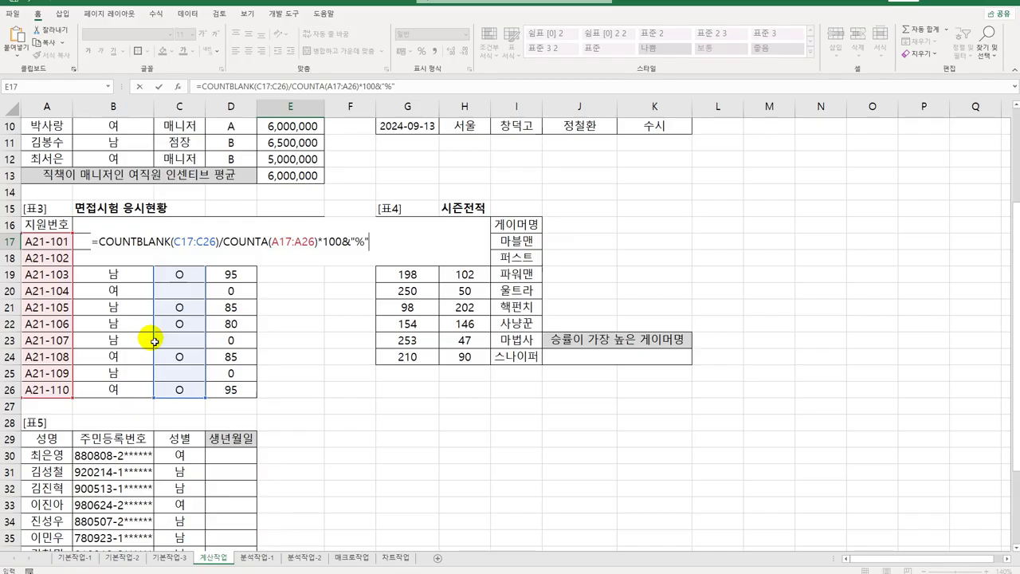
key("Return")
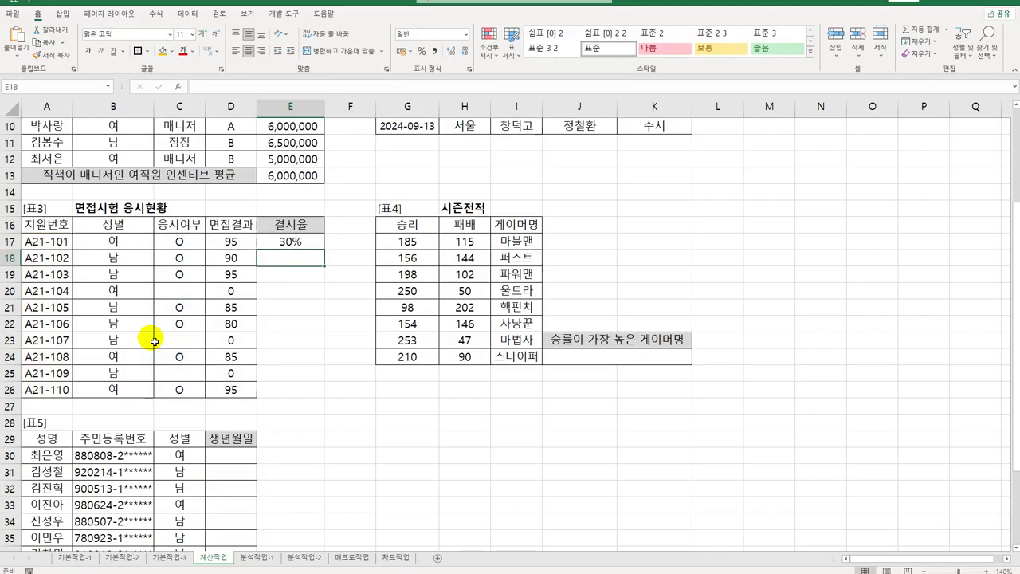
left_click(314, 248)
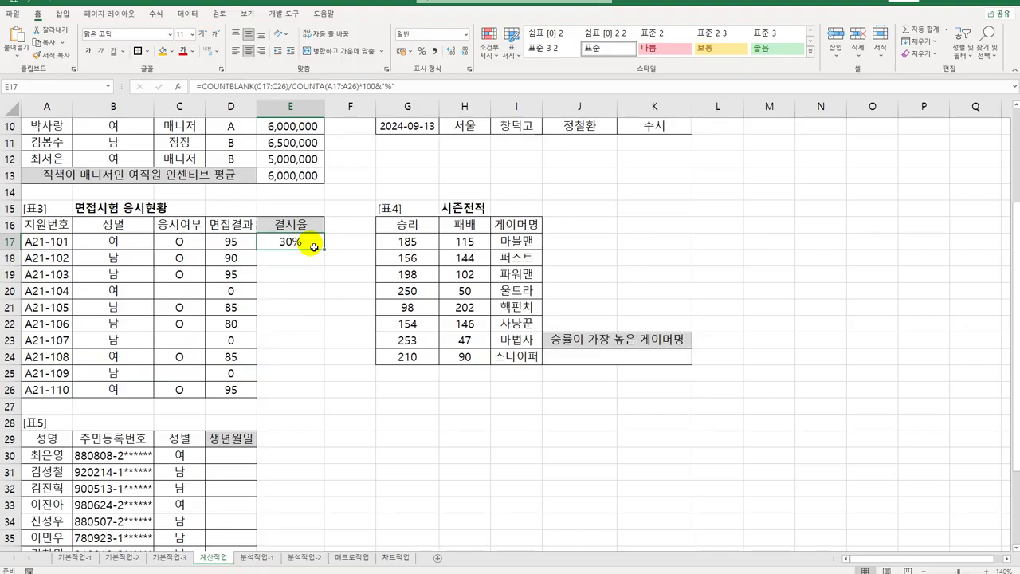
Step: Enter =LARGE(G17:G24,1) in J24 of 표4 to get the highest number of wins
left_click(634, 361)
left_click(635, 361)
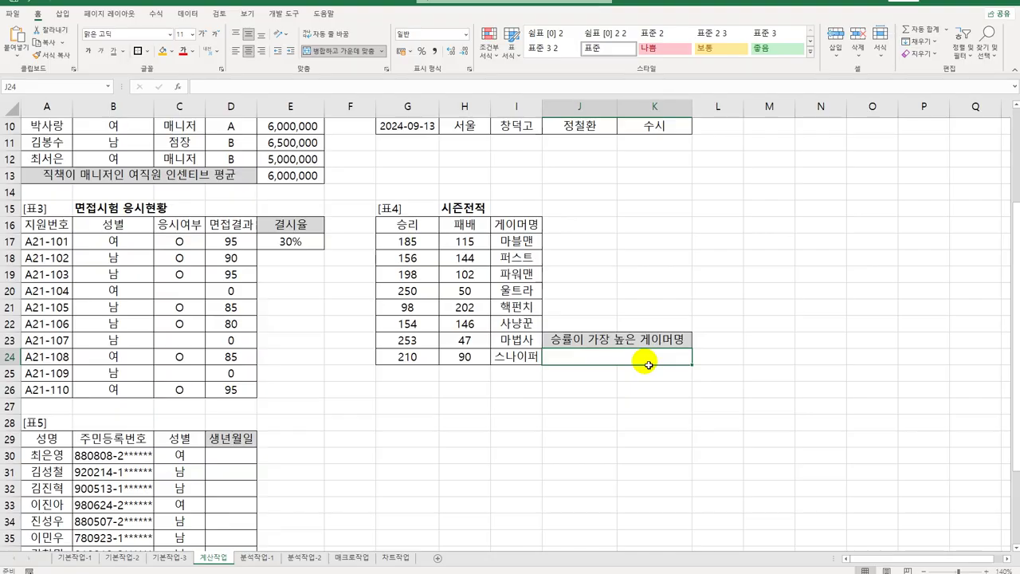
type("=la")
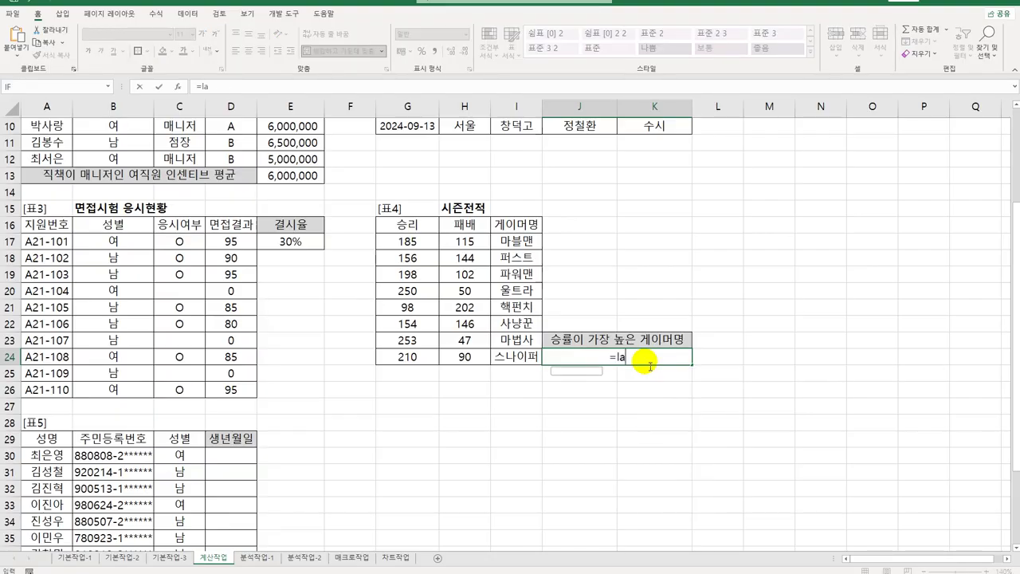
key("Tab")
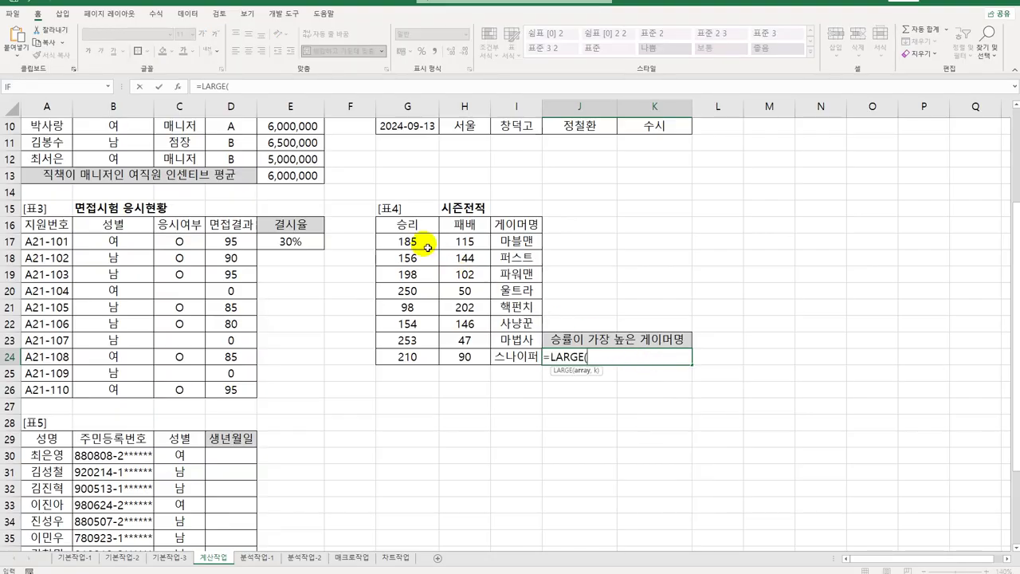
left_click_drag(426, 243, 429, 354)
type(",1)")
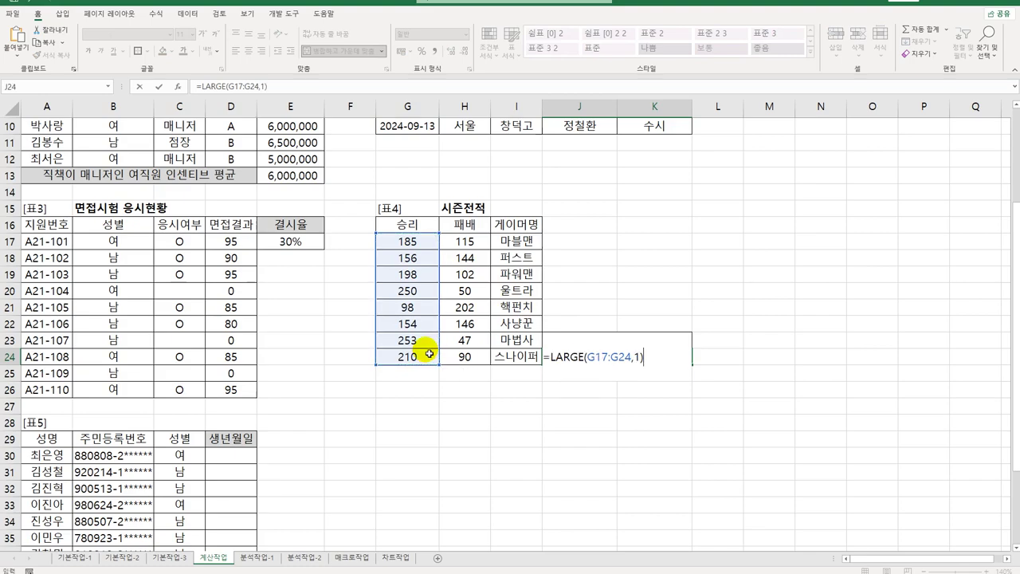
key("ctrl+Return")
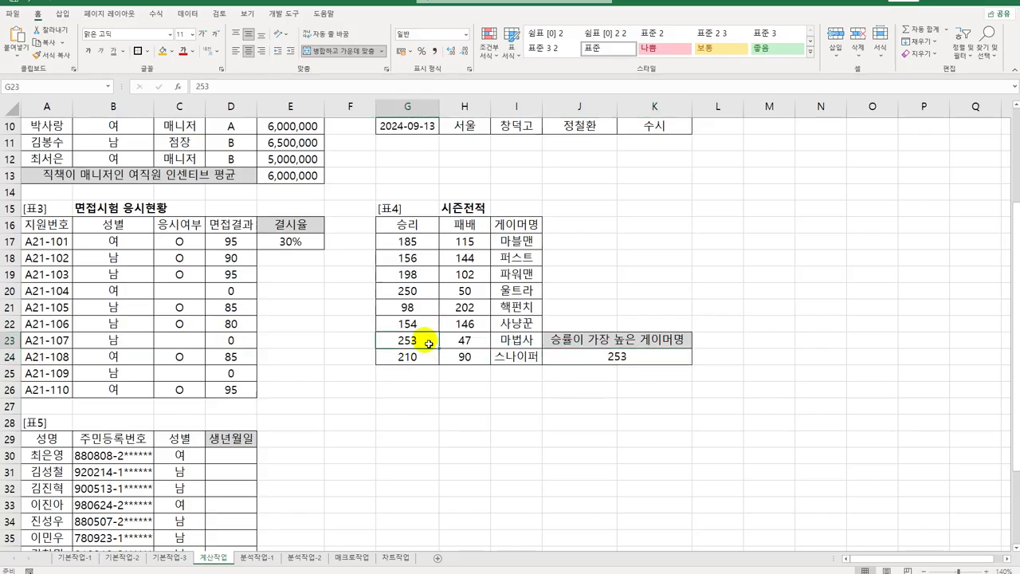
Step: Examine the 승리 and 게이머명 columns of 표4 against the LARGE result in J24
left_click(520, 340)
left_click(618, 357)
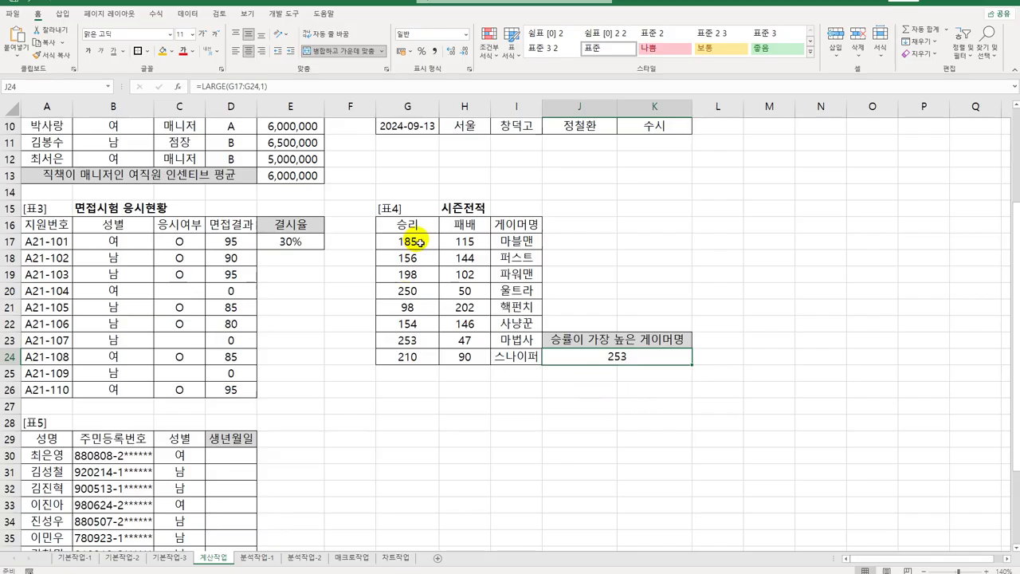
left_click_drag(419, 242, 422, 356)
left_click(464, 297)
left_click(510, 322)
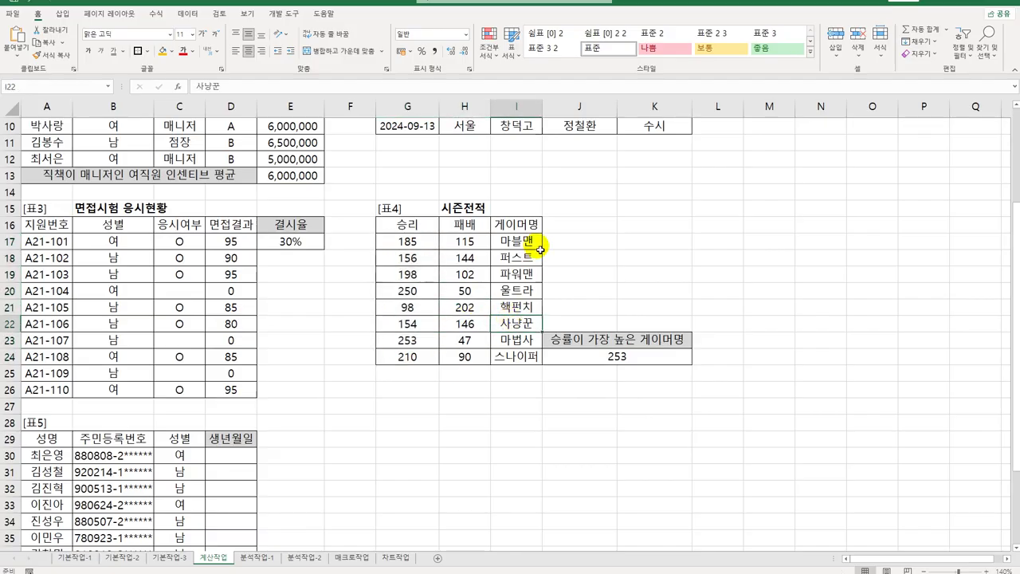
left_click_drag(540, 250, 529, 358)
left_click(627, 360)
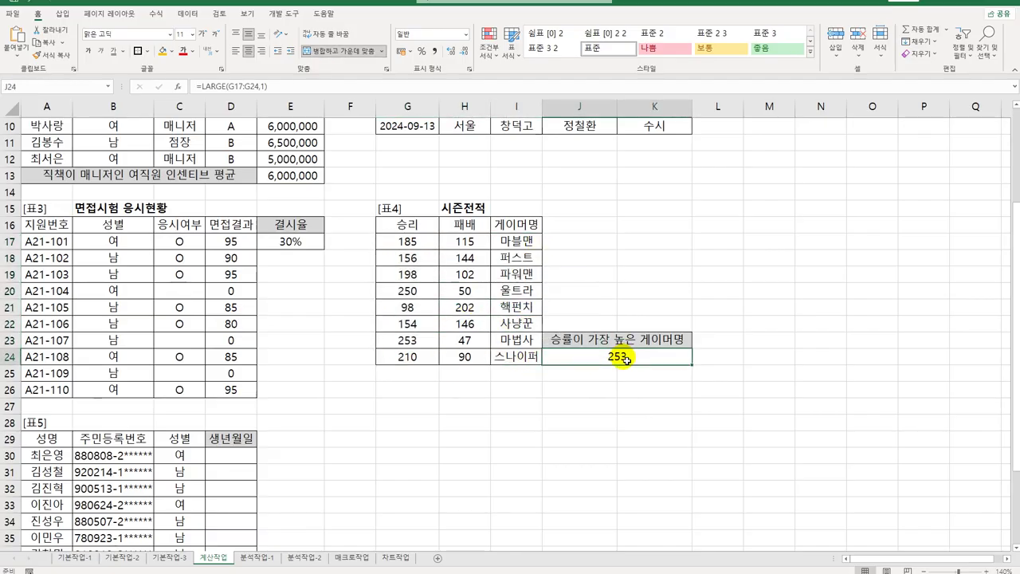
Step: Wrap the LARGE formula in J24 of 표4 in a VLOOKUP function, using LARGE(G17:G24,1) as the lookup value
double_click(599, 361)
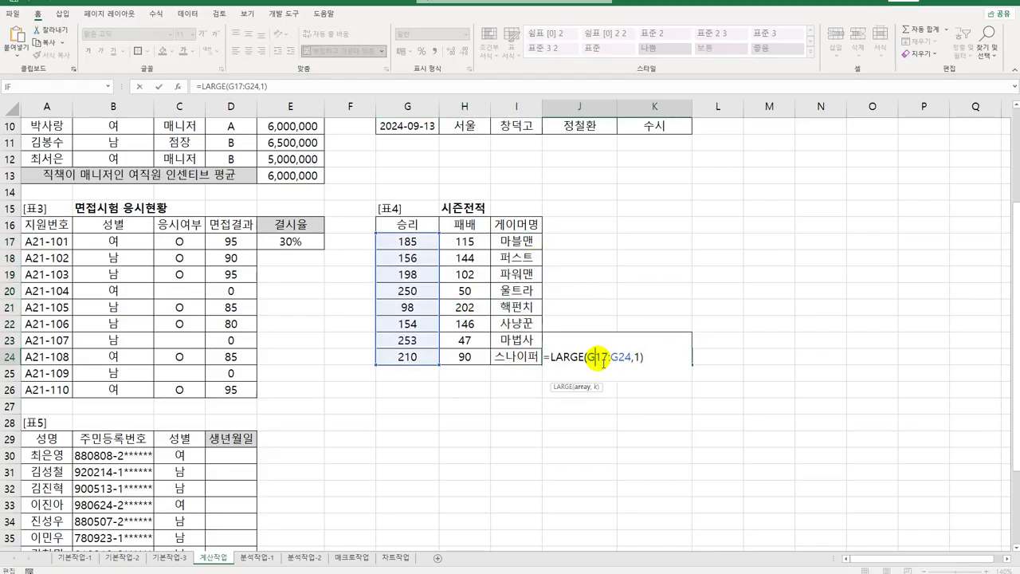
left_click(563, 360)
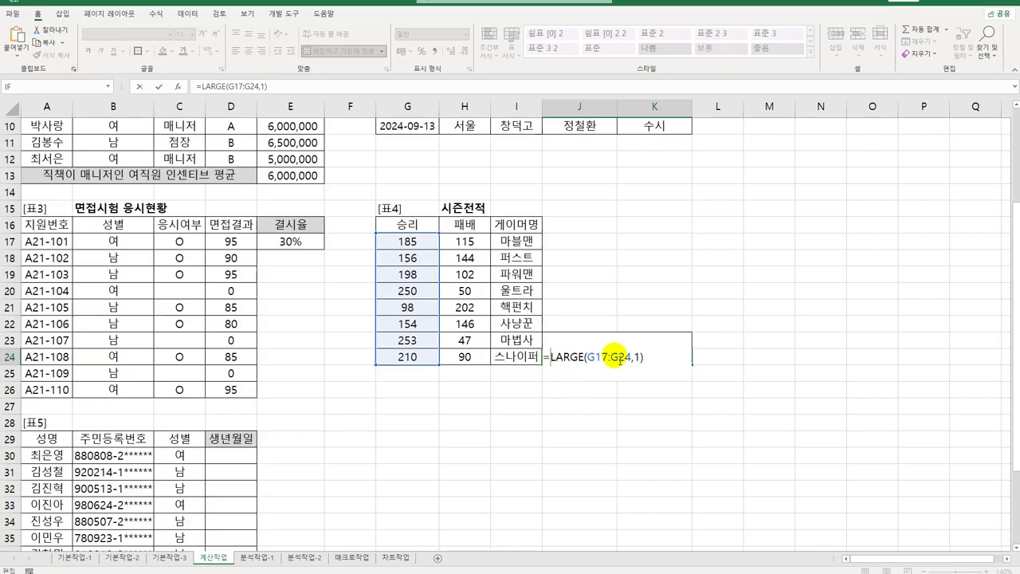
type("VLOOKUP(")
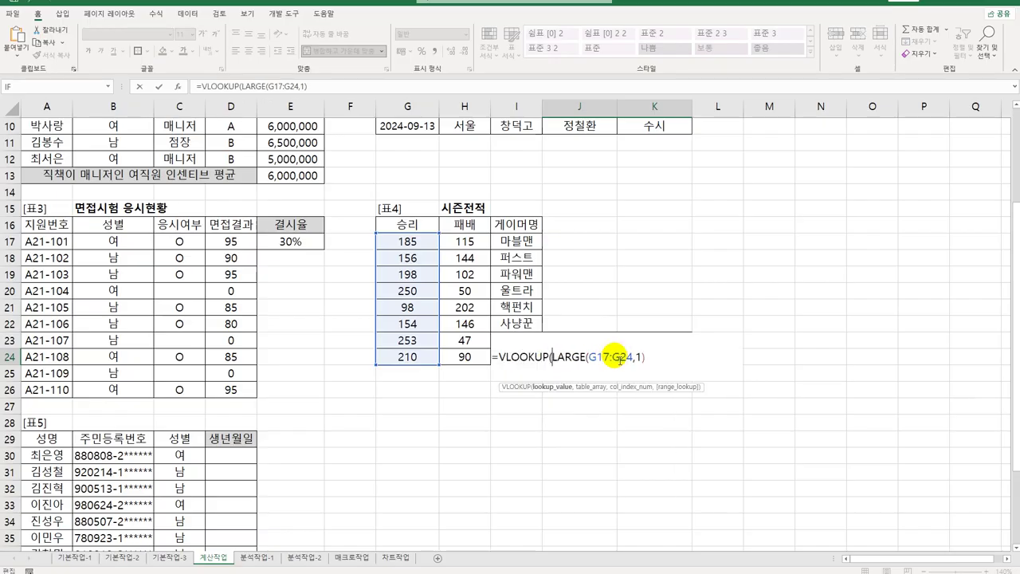
left_click(659, 359)
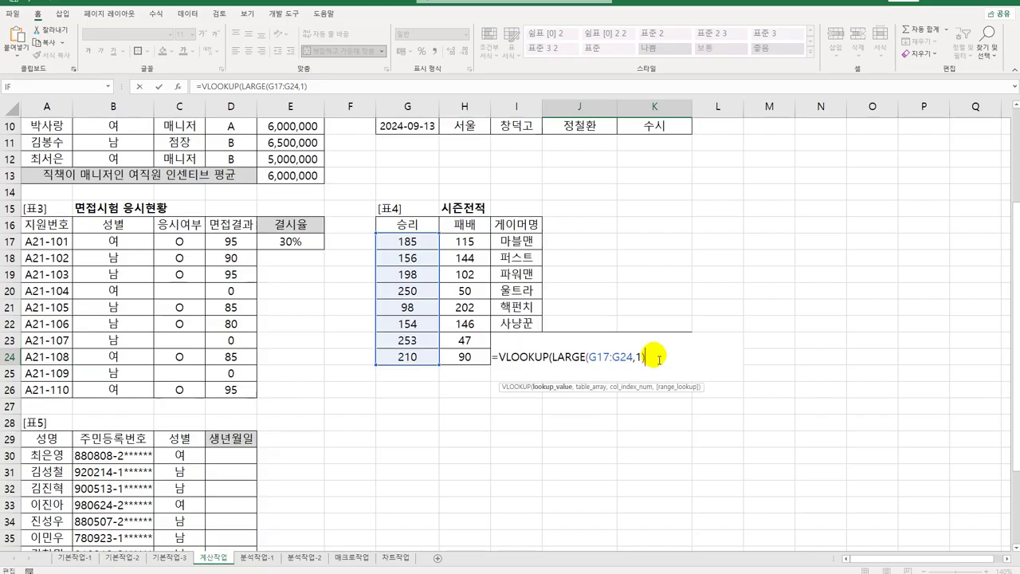
type(",")
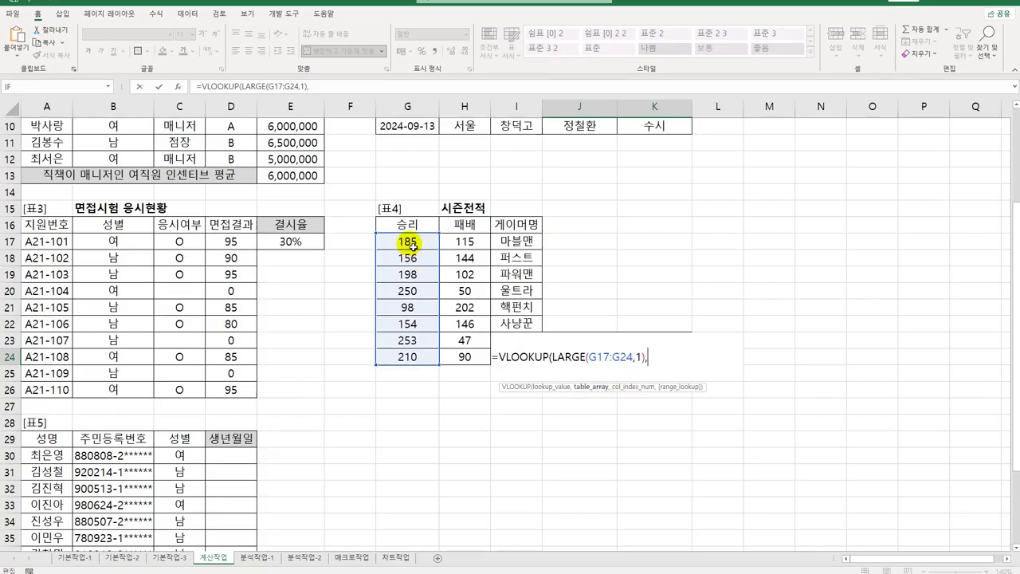
Step: Complete the VLOOKUP in J24 with table range G17:I24, column 3 and exact match FALSE, and enter it
left_click_drag(407, 240, 504, 361)
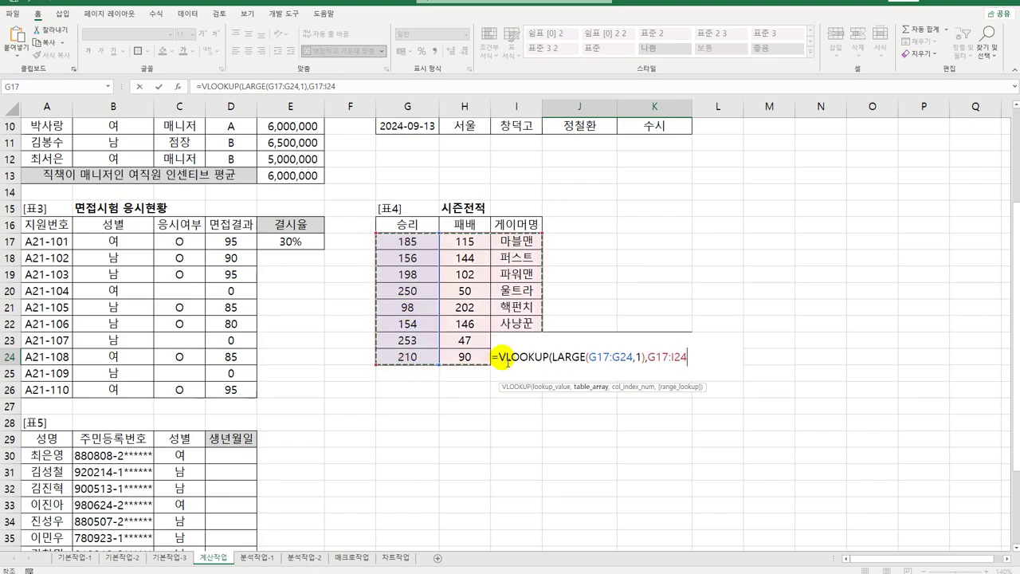
type(",")
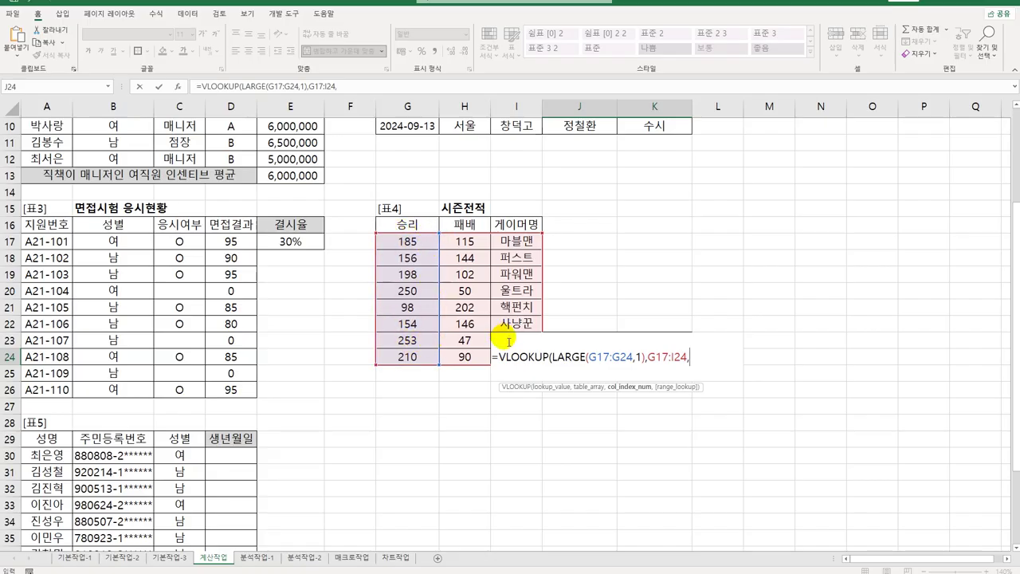
type("3,0")
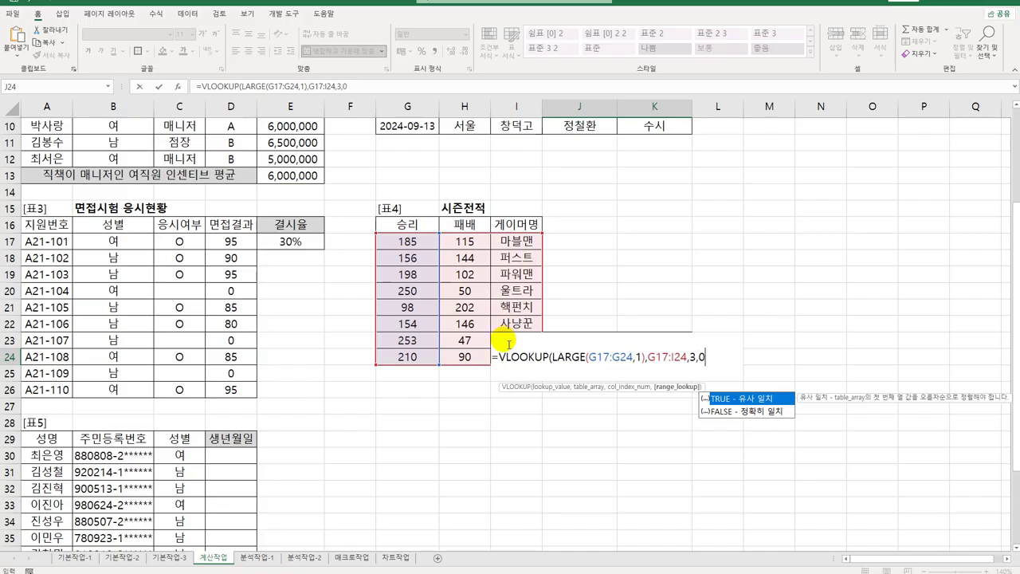
double_click(741, 411)
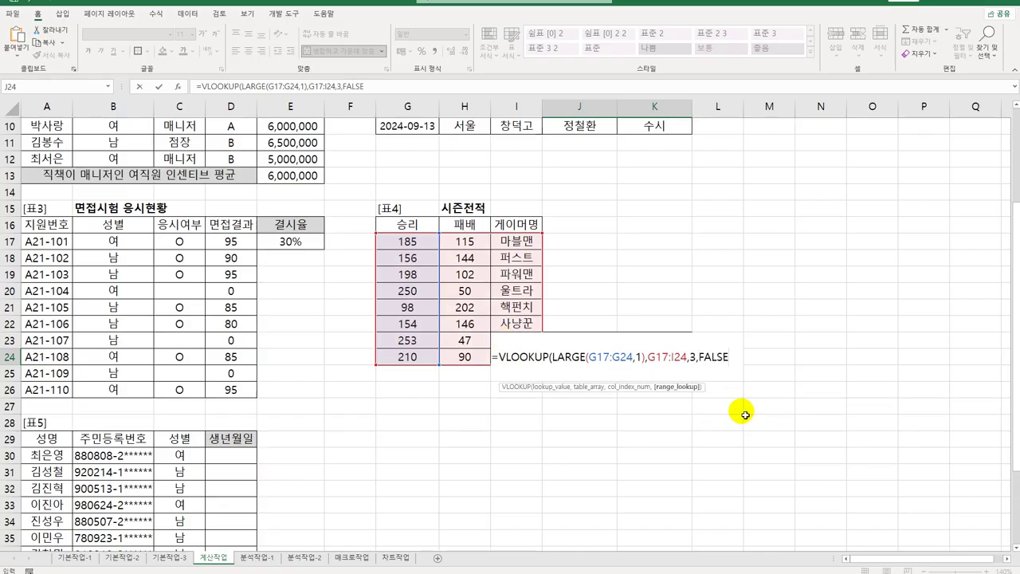
type(")")
key("Return")
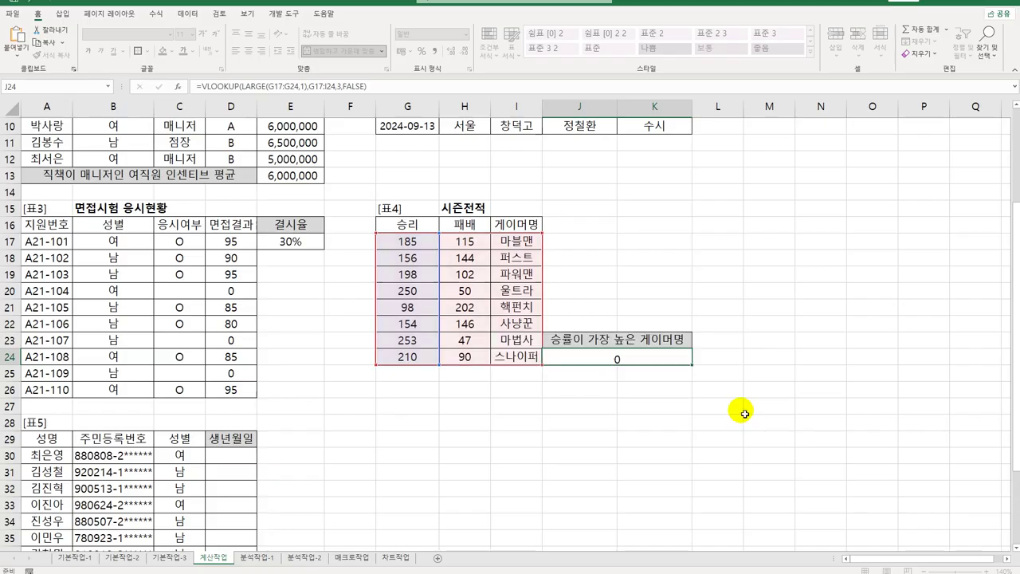
left_click(661, 361)
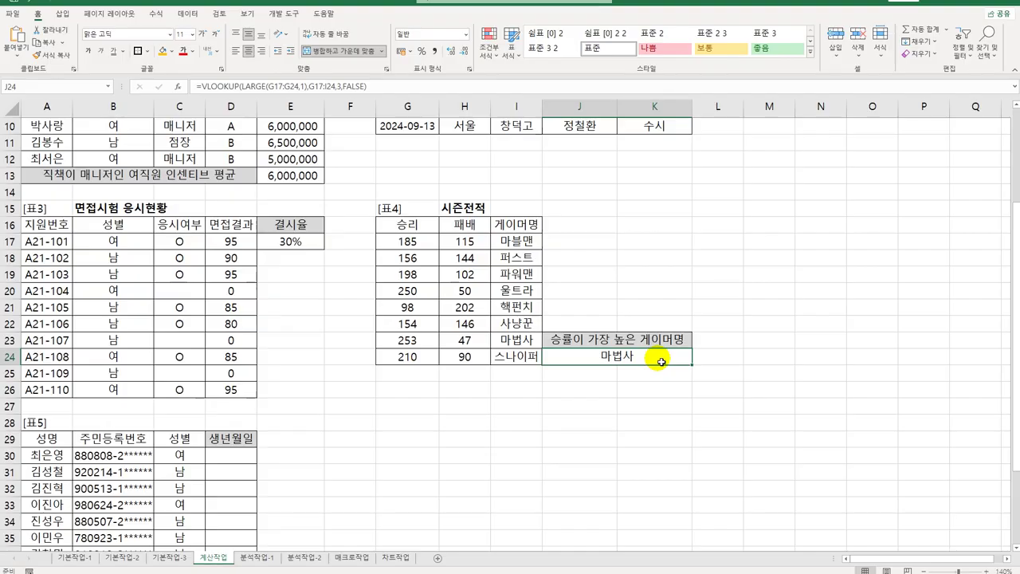
Step: Enter =SEARCH("-",B30) in D30, the first 생년월일 cell of 표5, and fill it down to D39
left_click(236, 458)
scroll(240, 462, "down", 6)
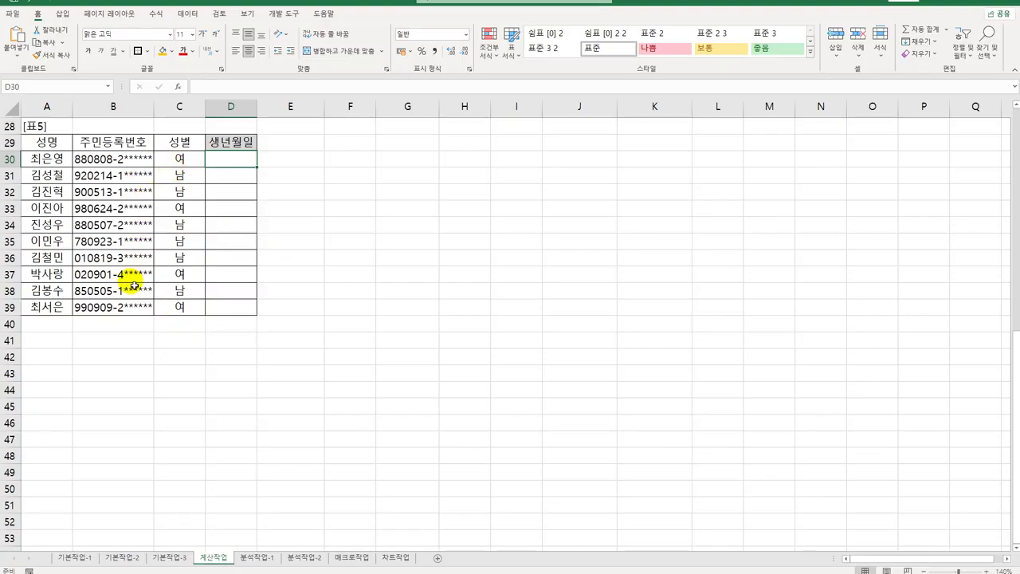
type("=")
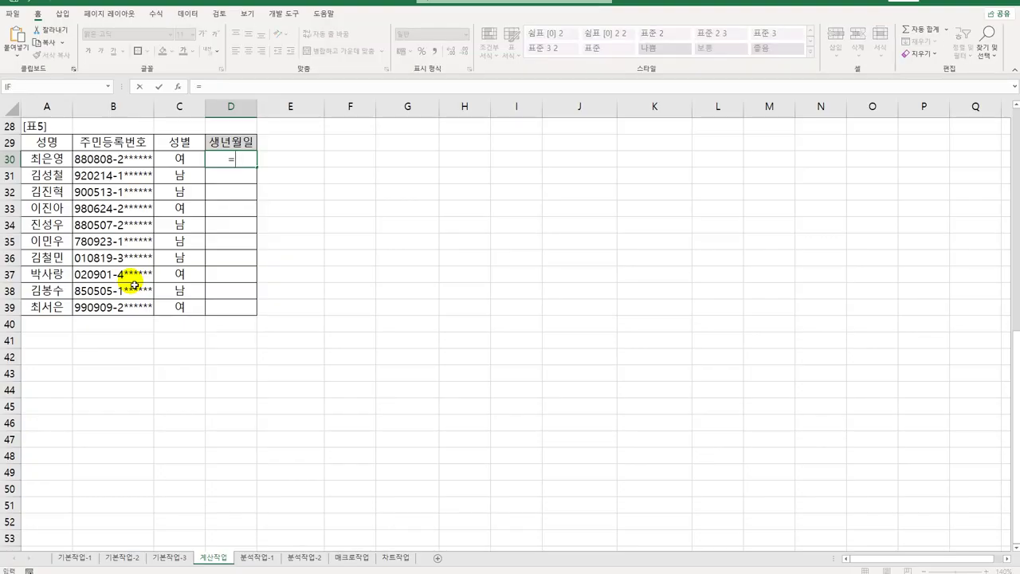
type("e")
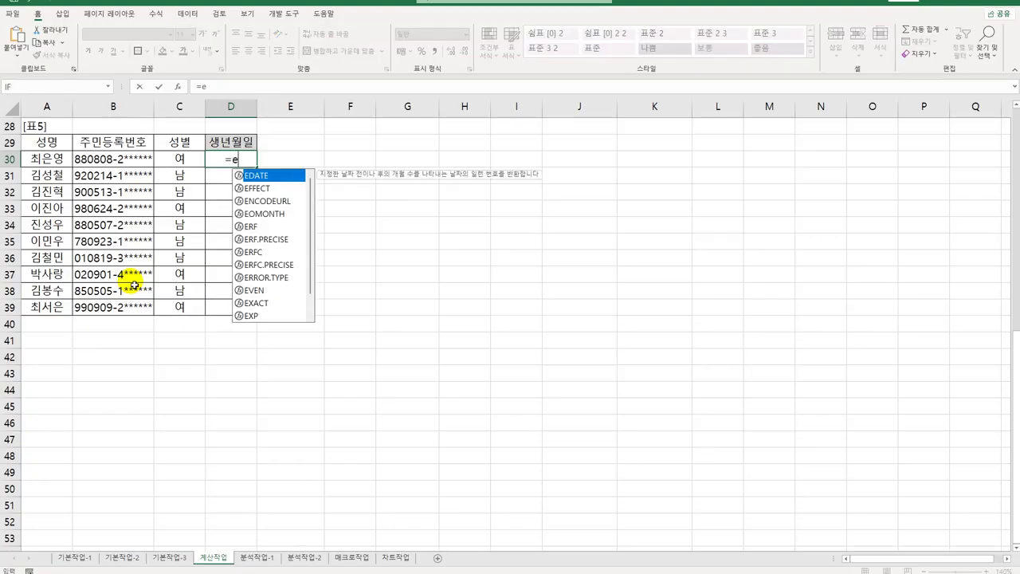
key("BackSpace")
type("s")
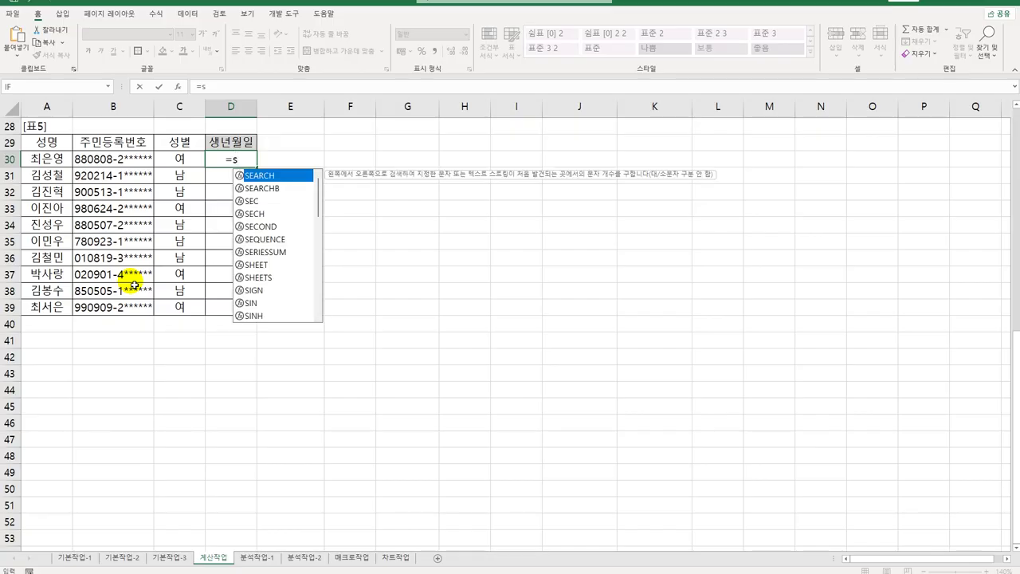
key("Tab")
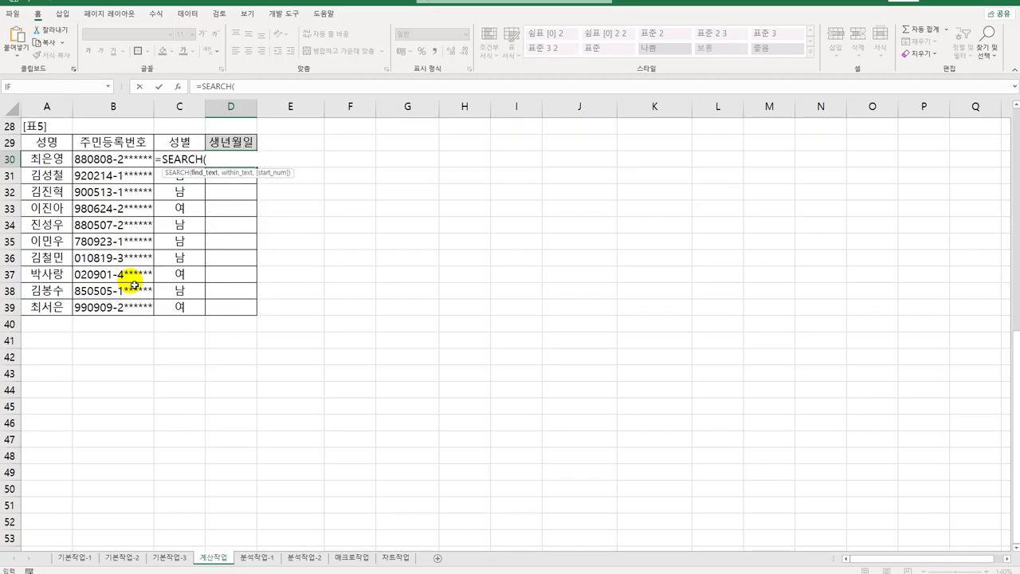
type("\"-\",")
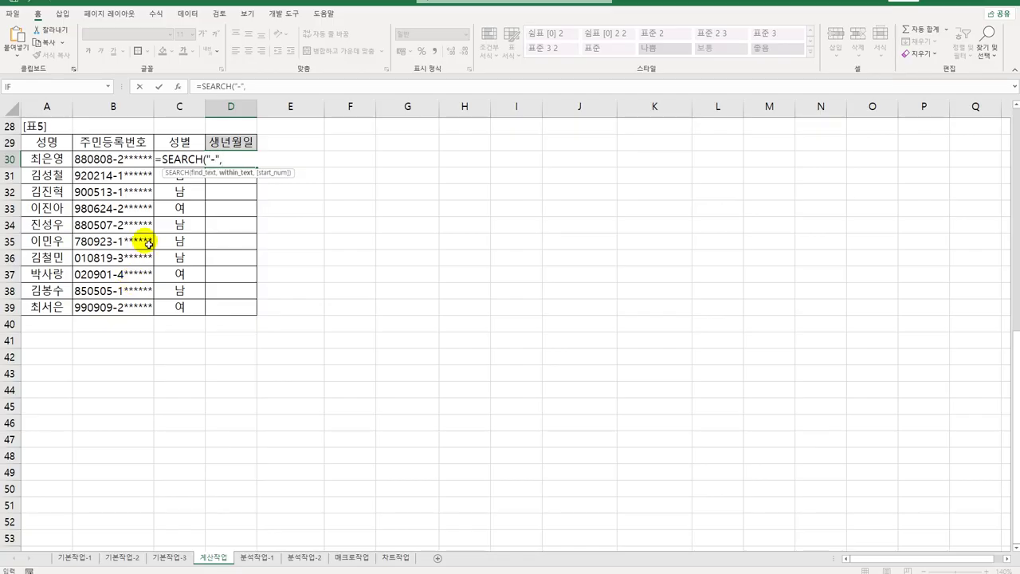
left_click(135, 161)
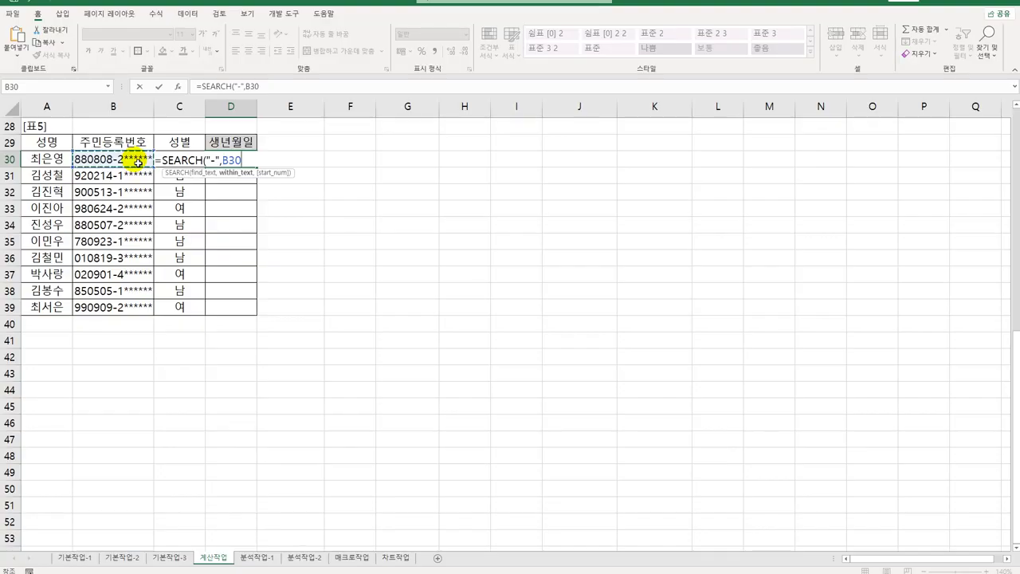
type(")")
key("Return")
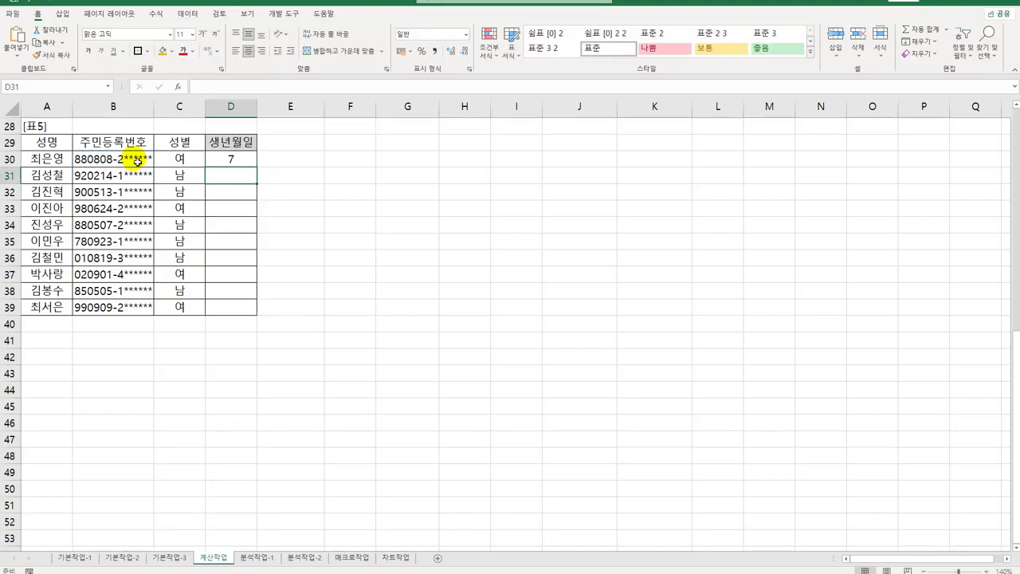
left_click(239, 162)
left_click_drag(261, 170, 246, 319)
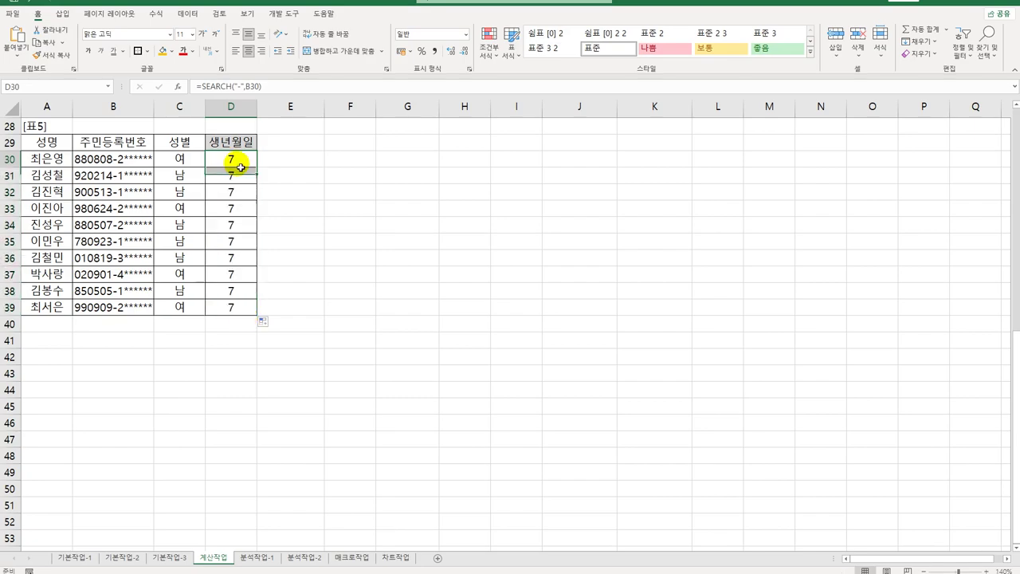
Step: Wrap the SEARCH formula in D30 in a MID function with B30 as the text and 1 as the start position
double_click(237, 163)
left_click(161, 159)
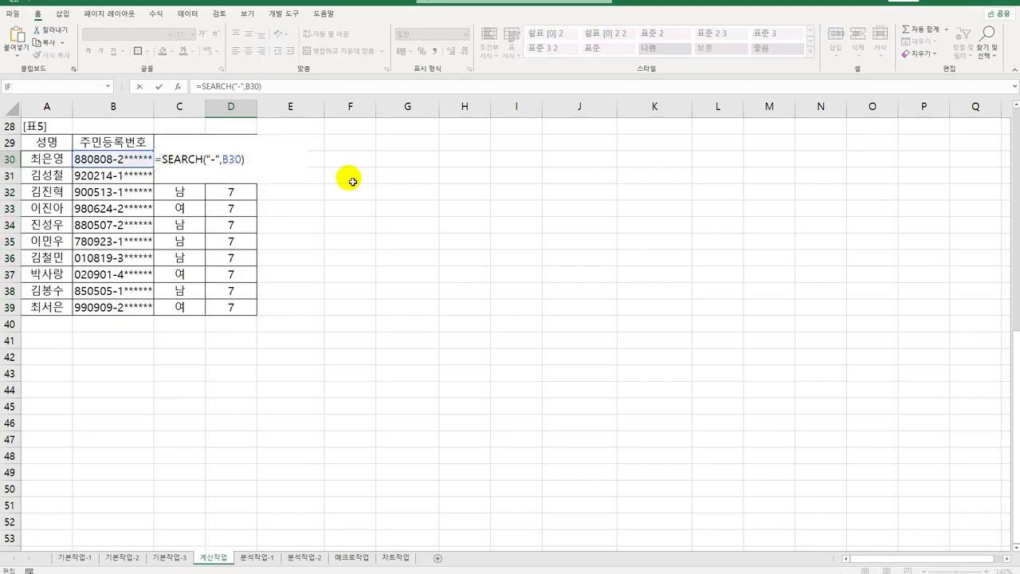
type("mid(")
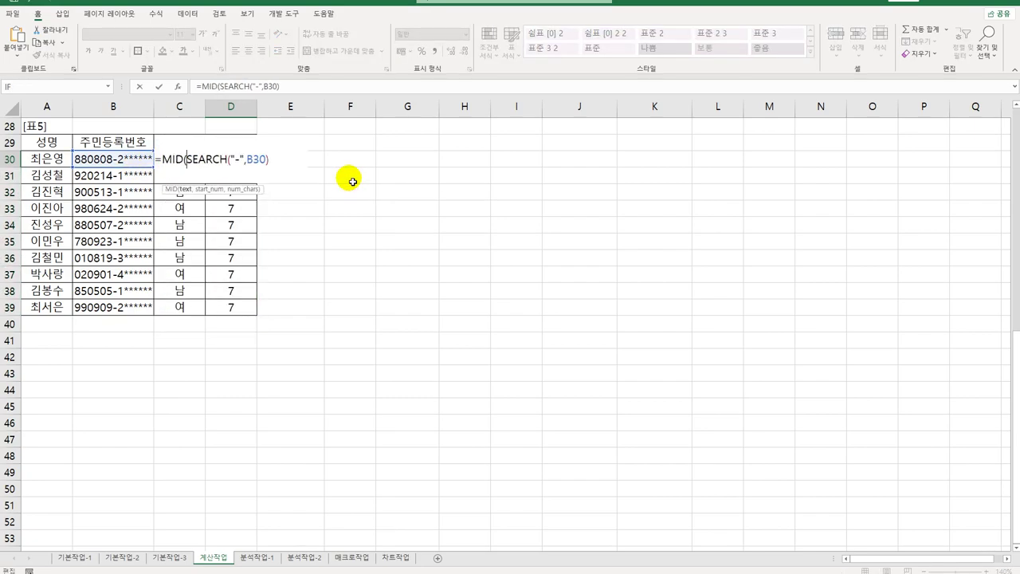
left_click(100, 160)
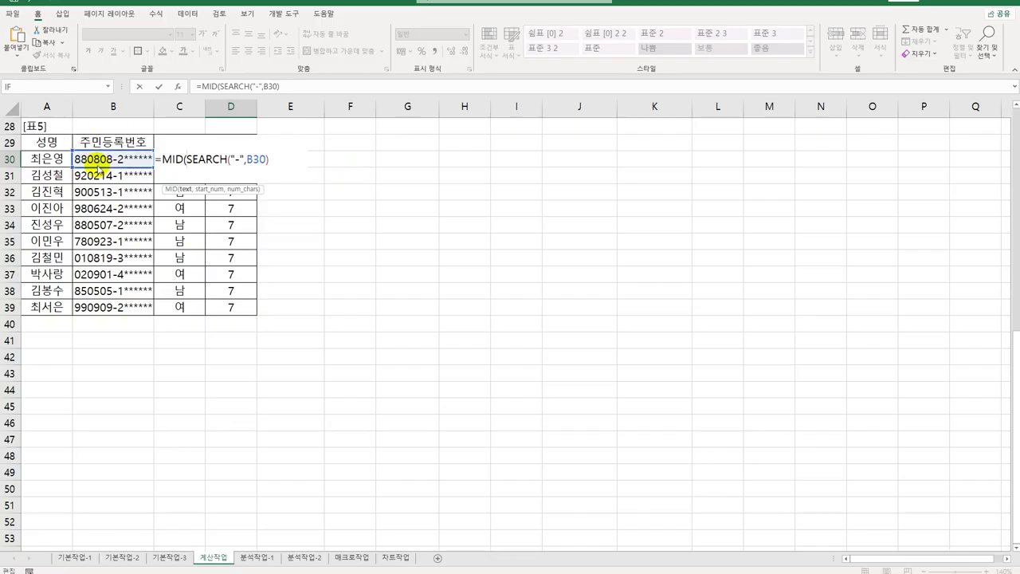
type(",")
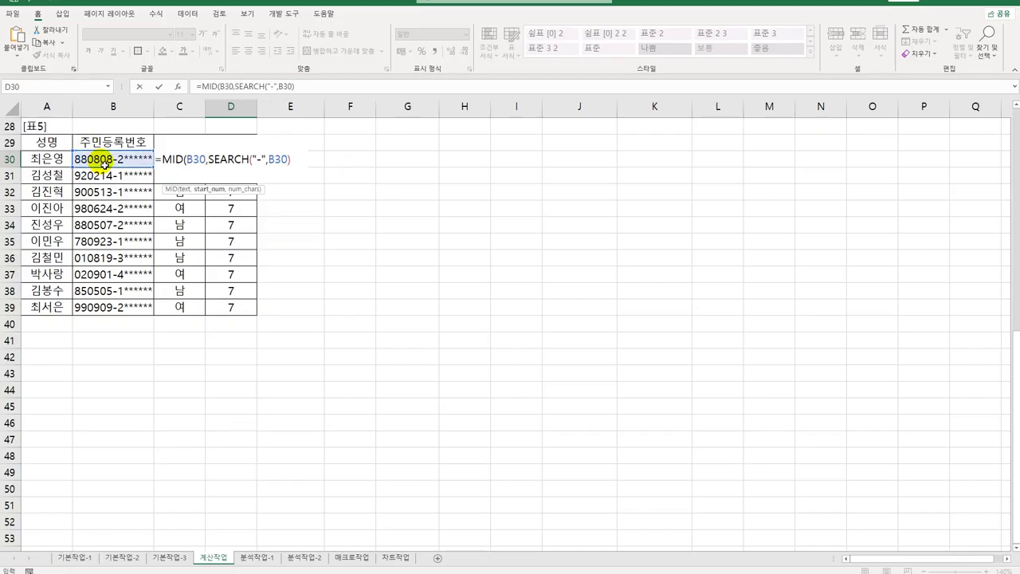
type("1")
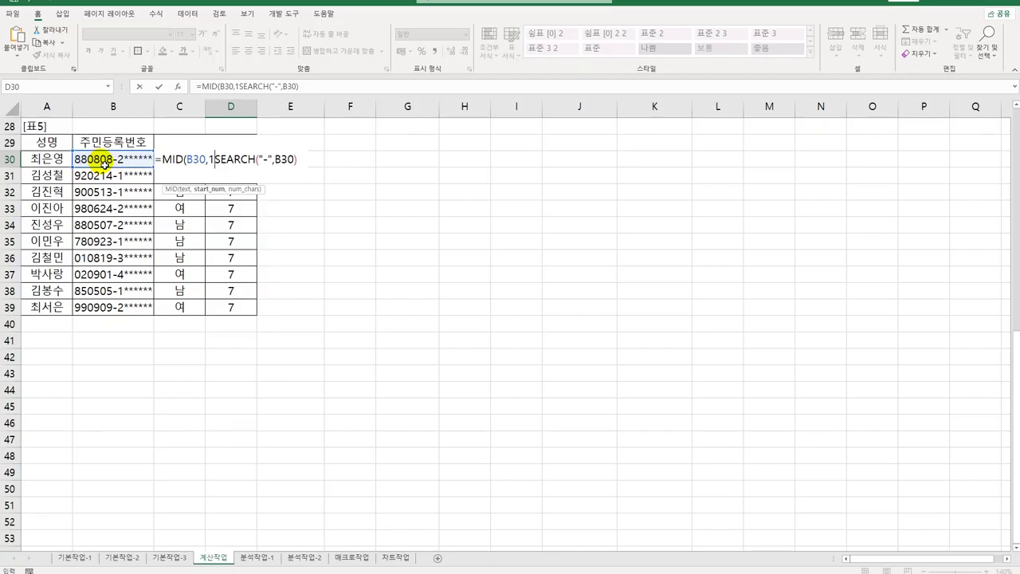
type(",")
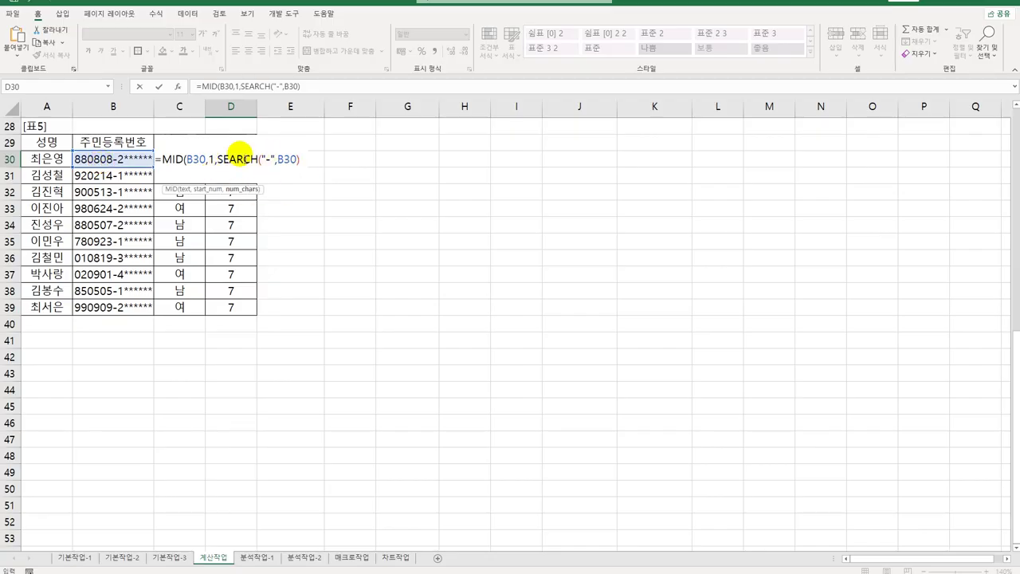
Step: Subtract 1 from the SEARCH result to finish =MID(B30,1,SEARCH("-",B30)-1) in D30, and fill it down to D39
left_click(303, 167)
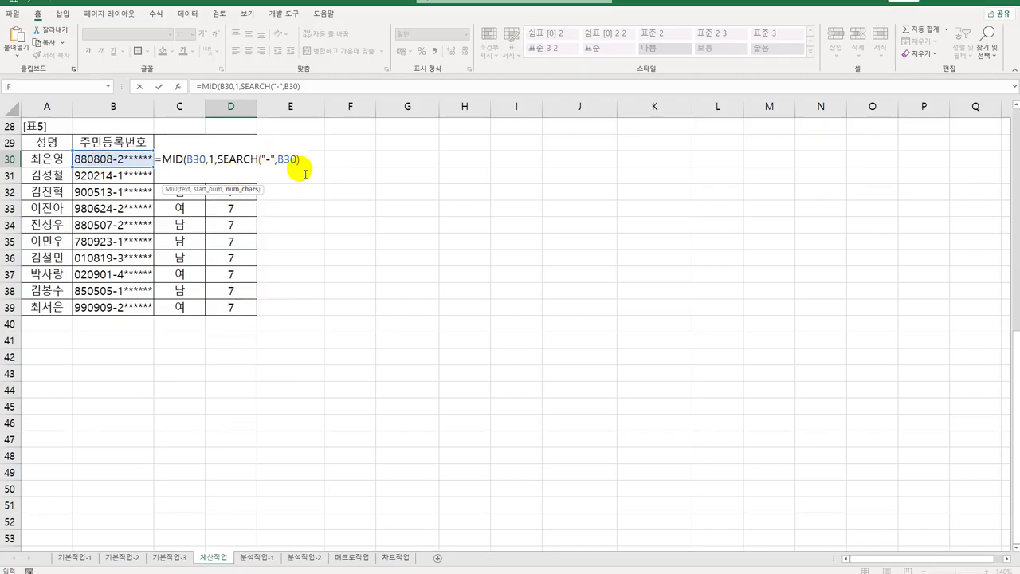
type("-1")
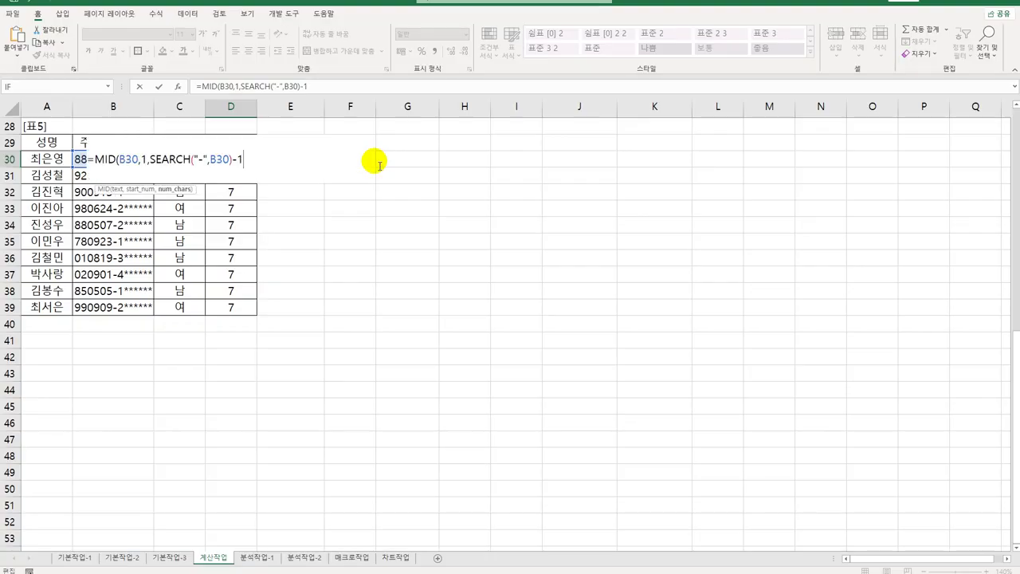
type(")")
key("ctrl+Return")
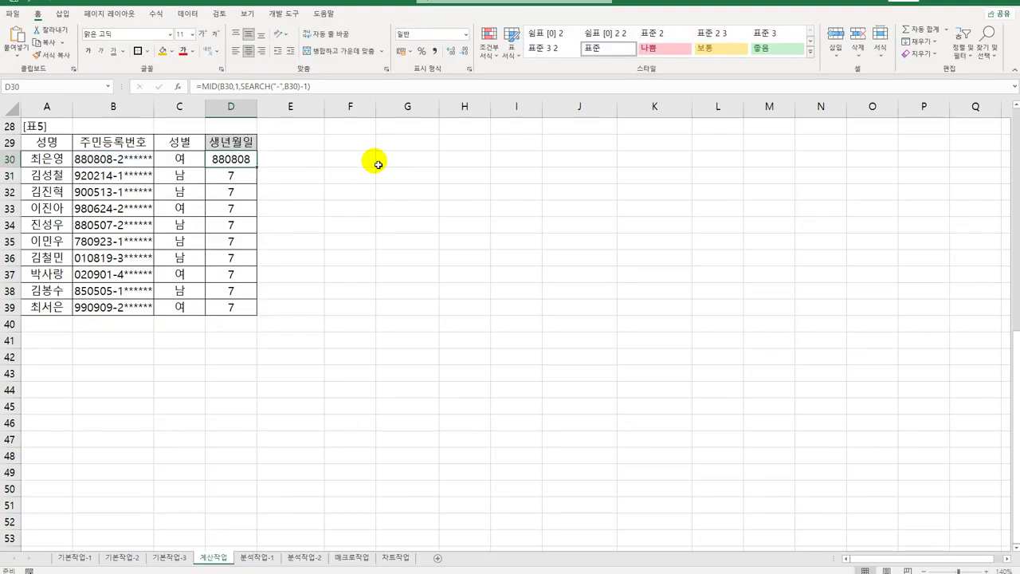
left_click_drag(257, 166, 261, 312)
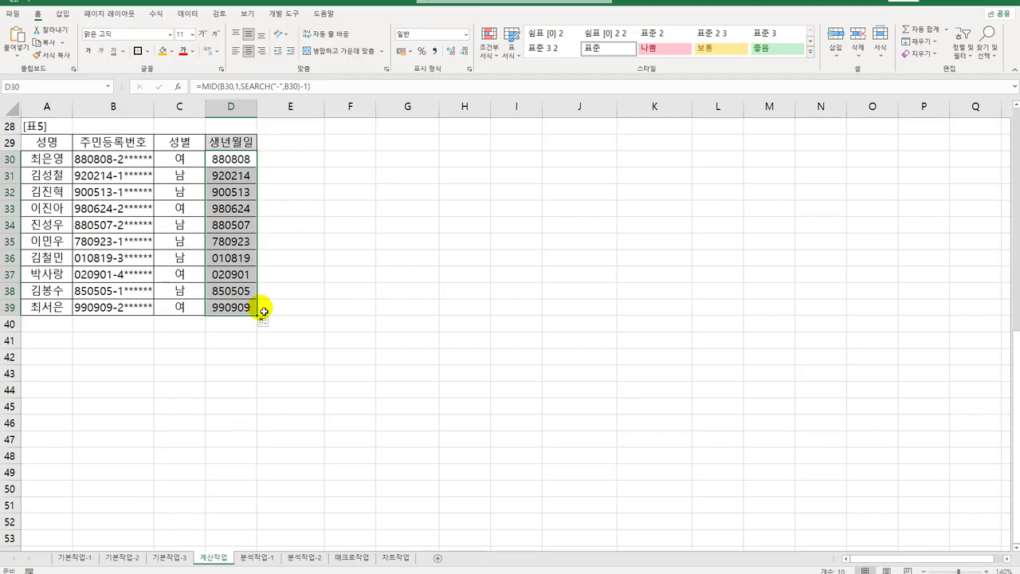
Step: On sheet 분석작업-1, select F9:H16 of 표4, including its headers, and start a Consolidate (통합) for that range
scroll(263, 311, "up", 9)
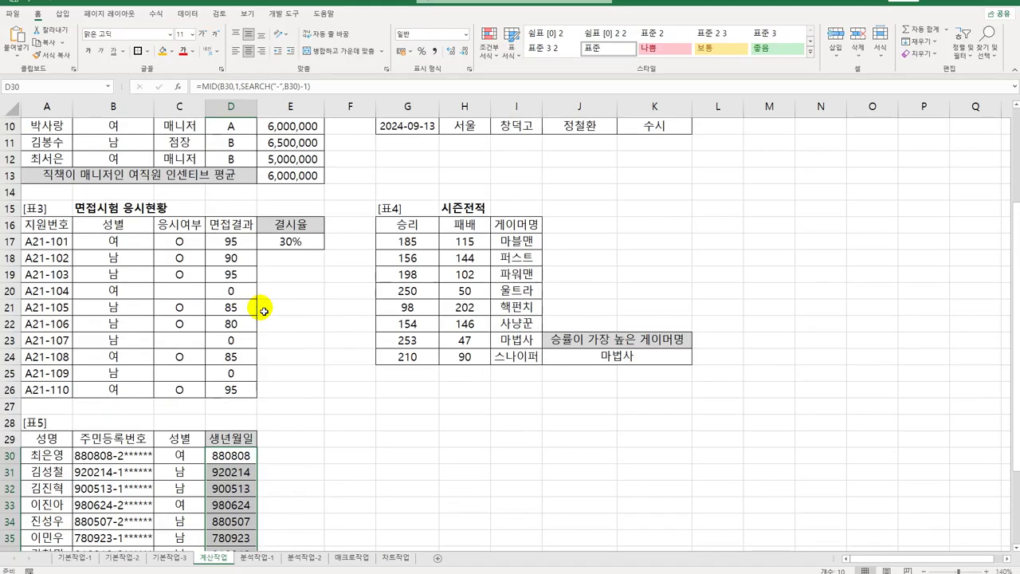
left_click(260, 560)
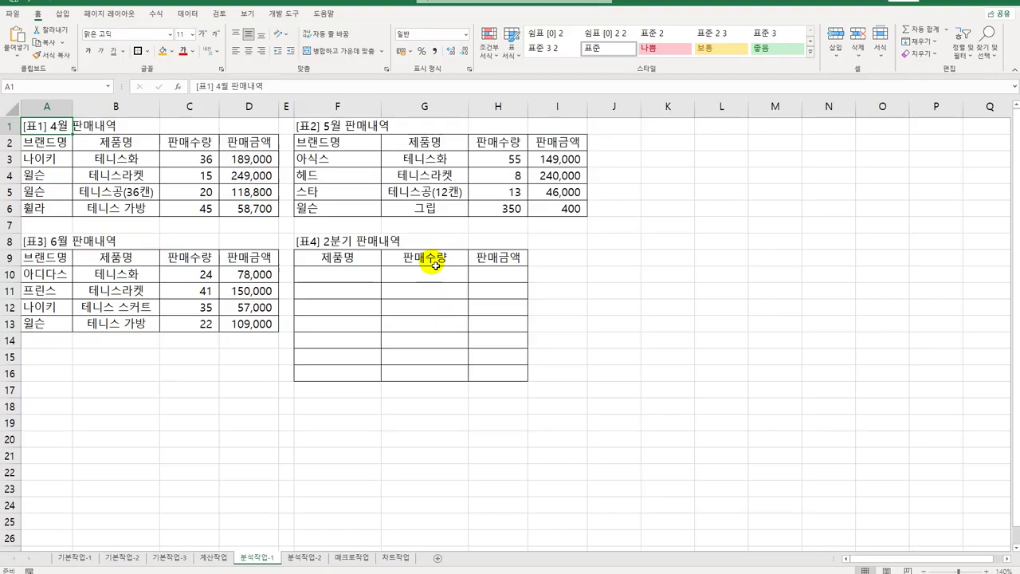
left_click_drag(372, 262, 514, 386)
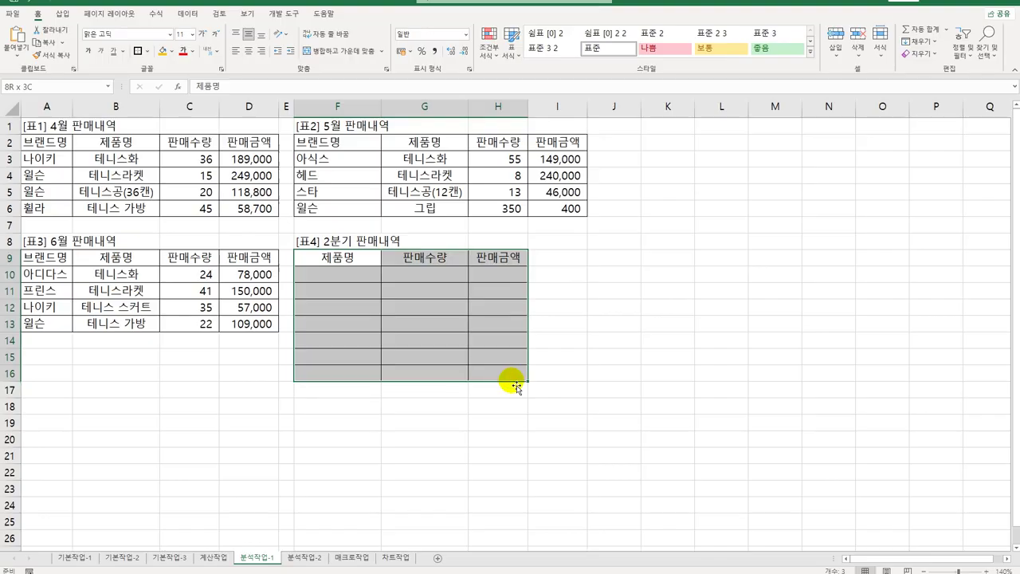
left_click(188, 14)
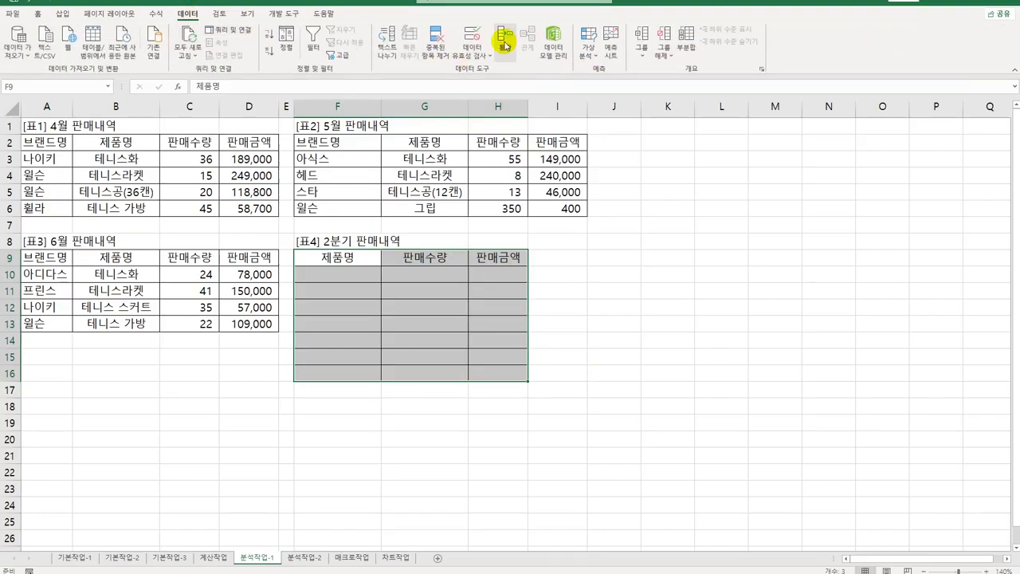
left_click(505, 42)
left_click_drag(651, 163, 711, 160)
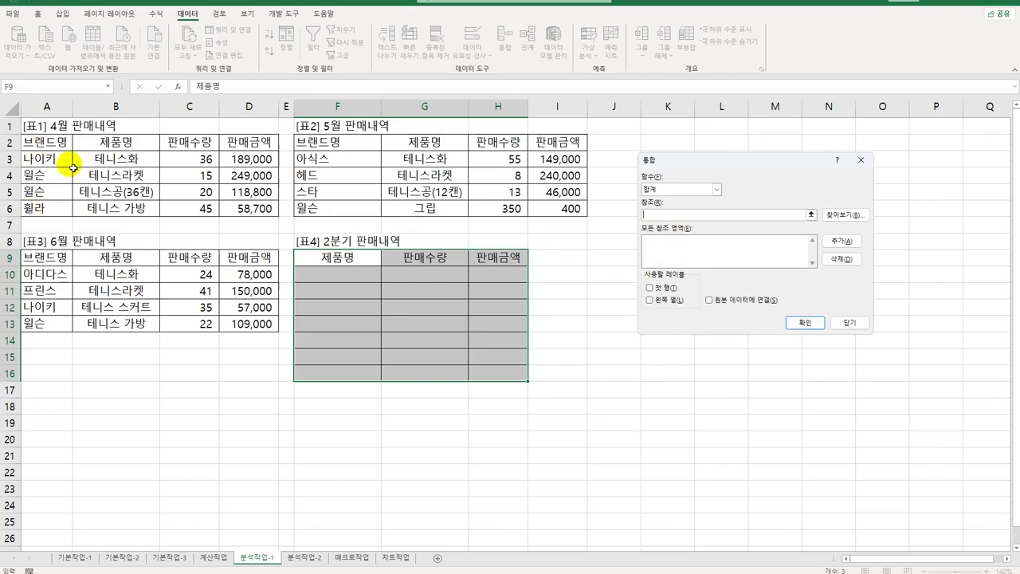
Step: Add the product, quantity and amount ranges B2:D6, G2:I6 and B9:D13 of 표1 to 표3 as consolidation references
left_click_drag(94, 142, 236, 212)
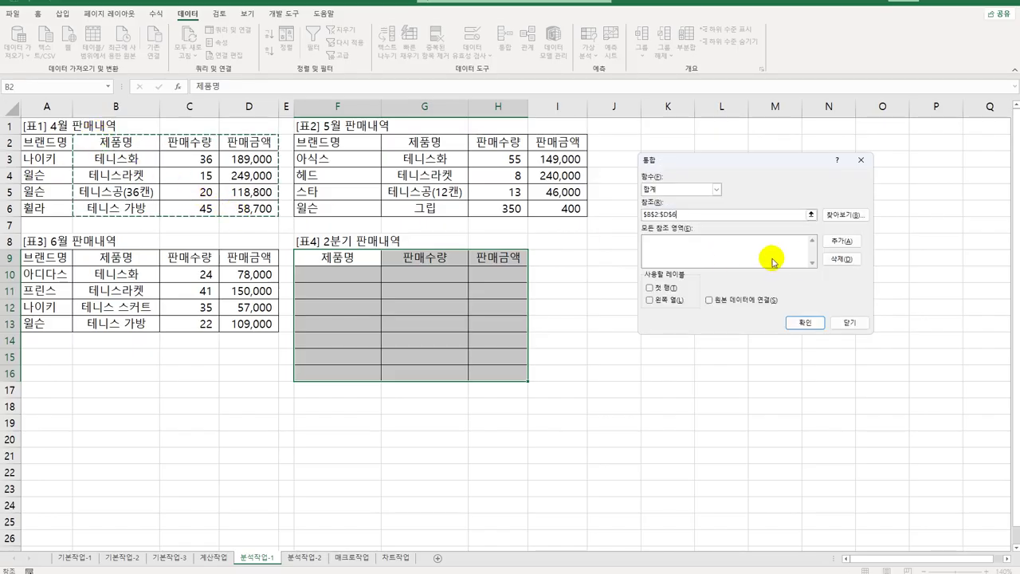
left_click(848, 242)
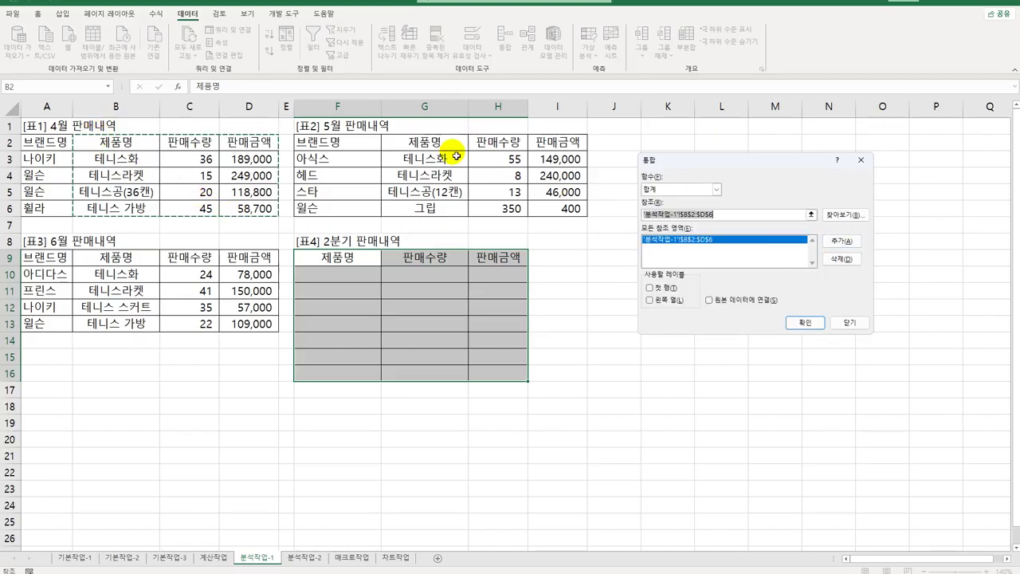
left_click_drag(440, 141, 442, 215)
left_click_drag(549, 215, 548, 214)
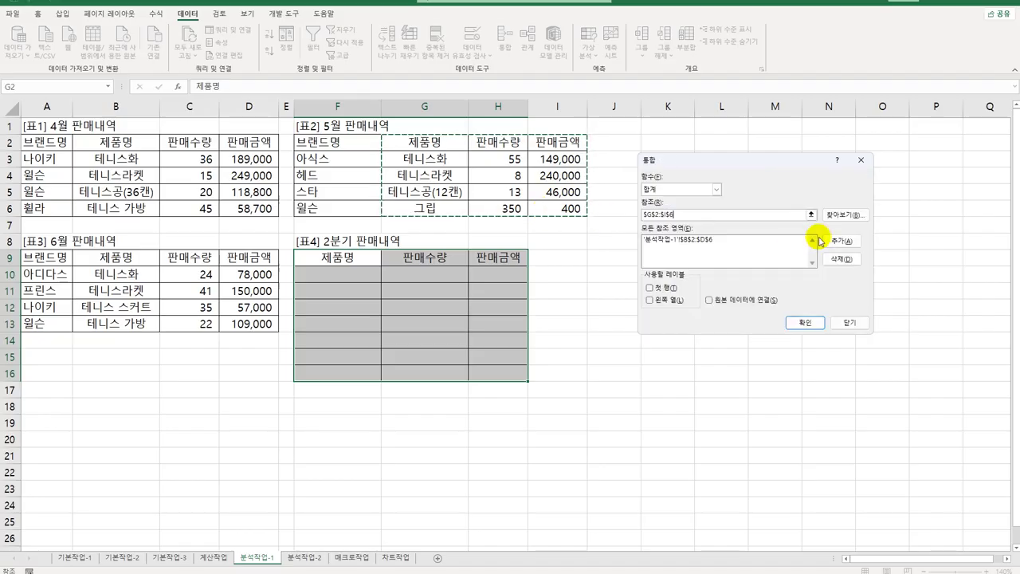
left_click(843, 240)
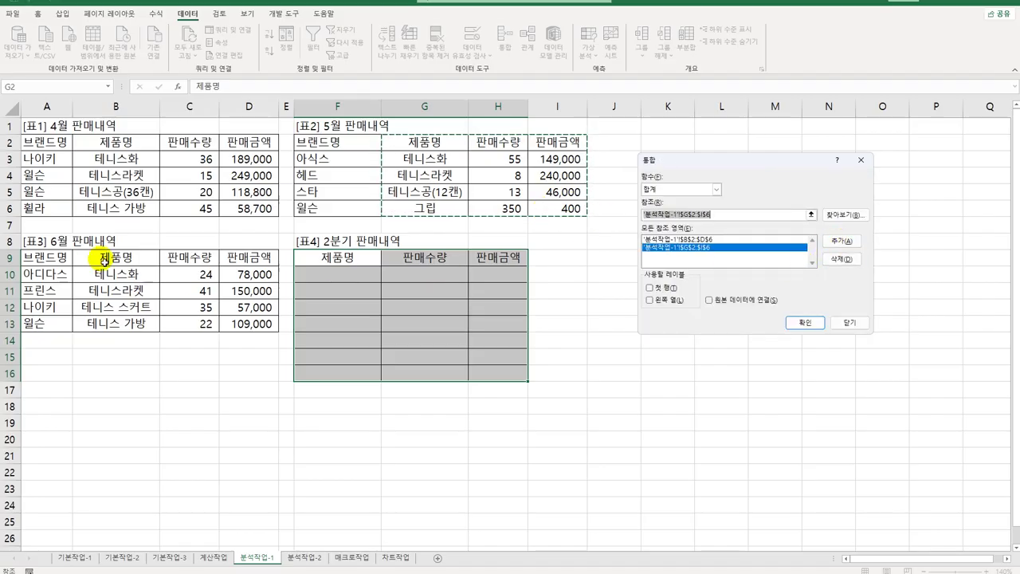
left_click_drag(107, 257, 227, 321)
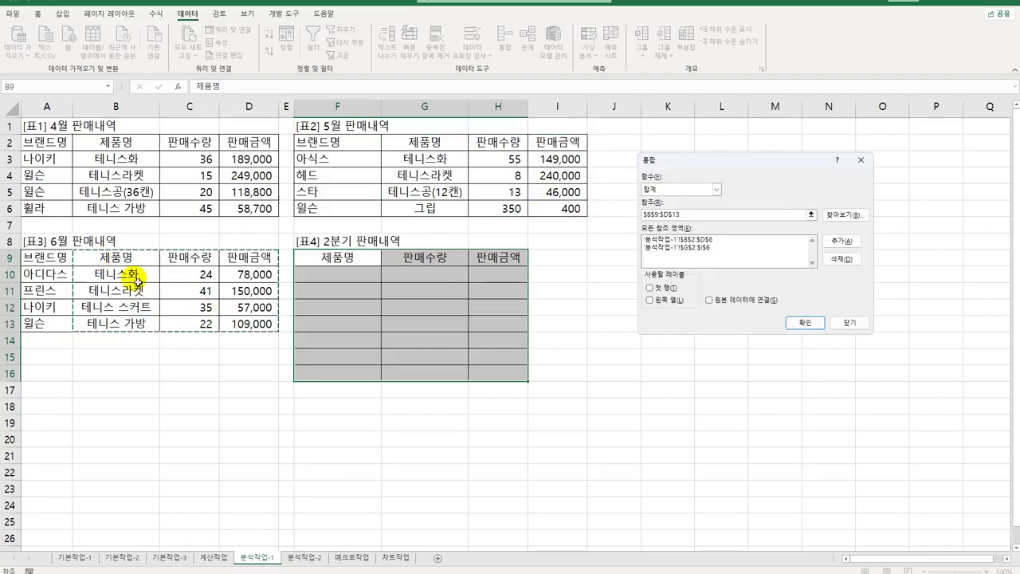
left_click(843, 242)
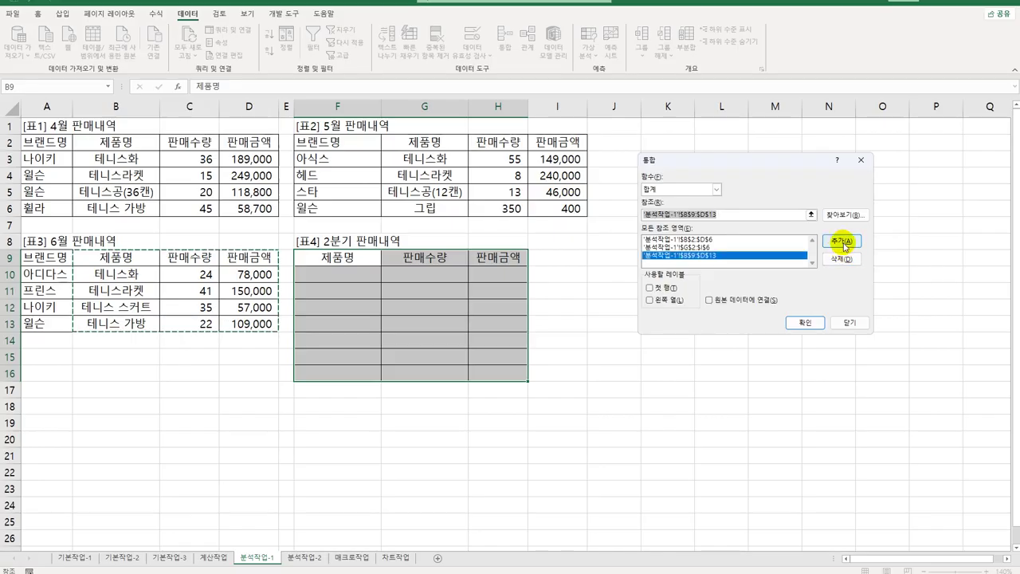
Step: Use both the 첫 행 and 왼쪽 열 labels and run the consolidation into 표4
left_click(661, 288)
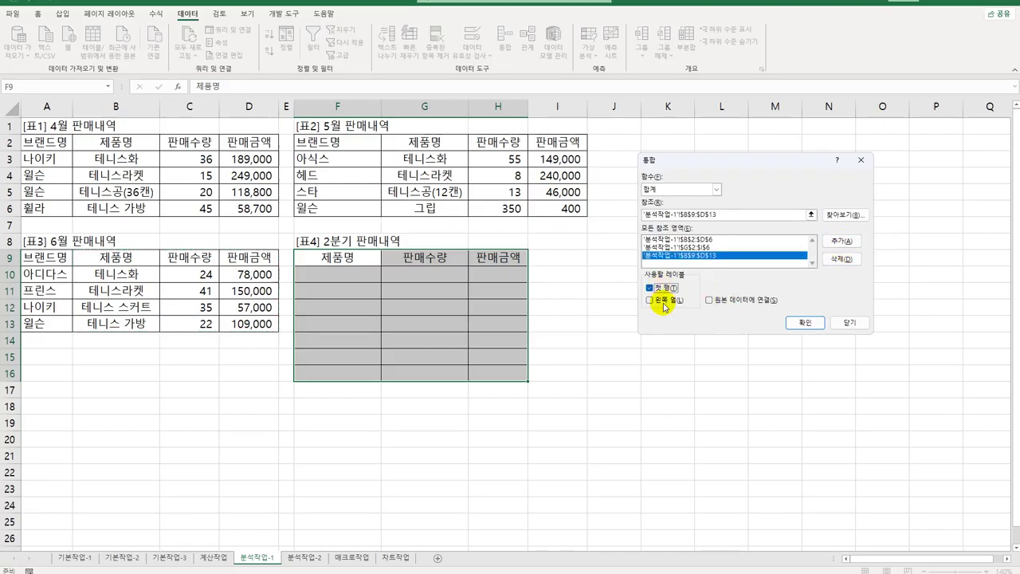
left_click(665, 301)
left_click(807, 322)
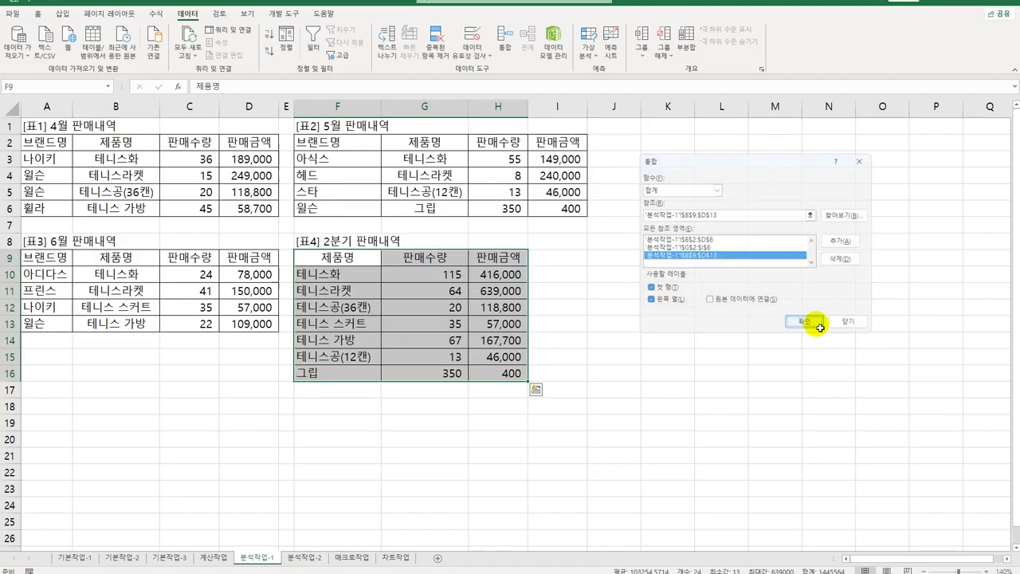
left_click(510, 373)
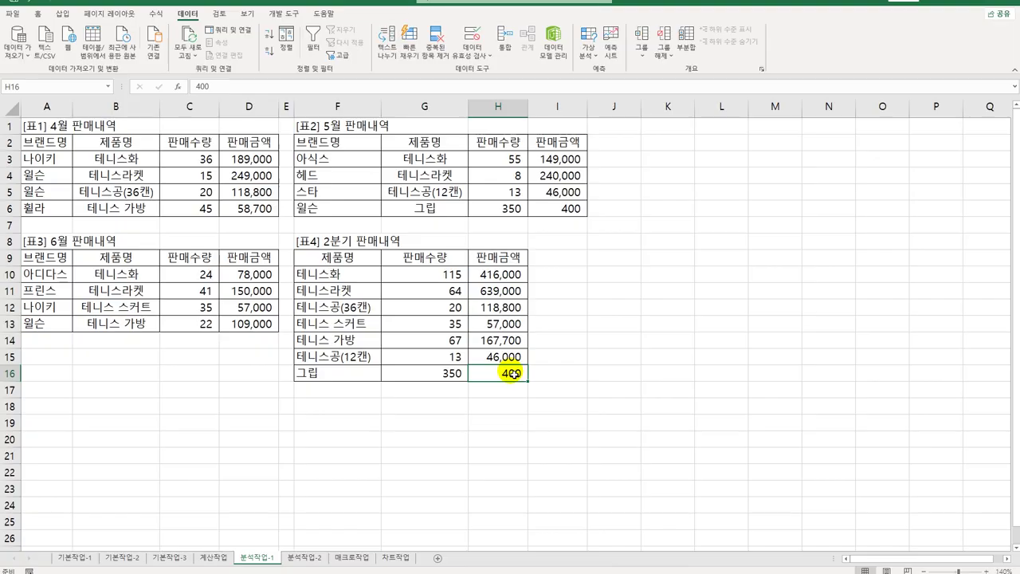
Step: On sheet 분석작업-2, enter =B10 in E4, the corner cell of the 판매단가 and 판매수량 grid
left_click(304, 558)
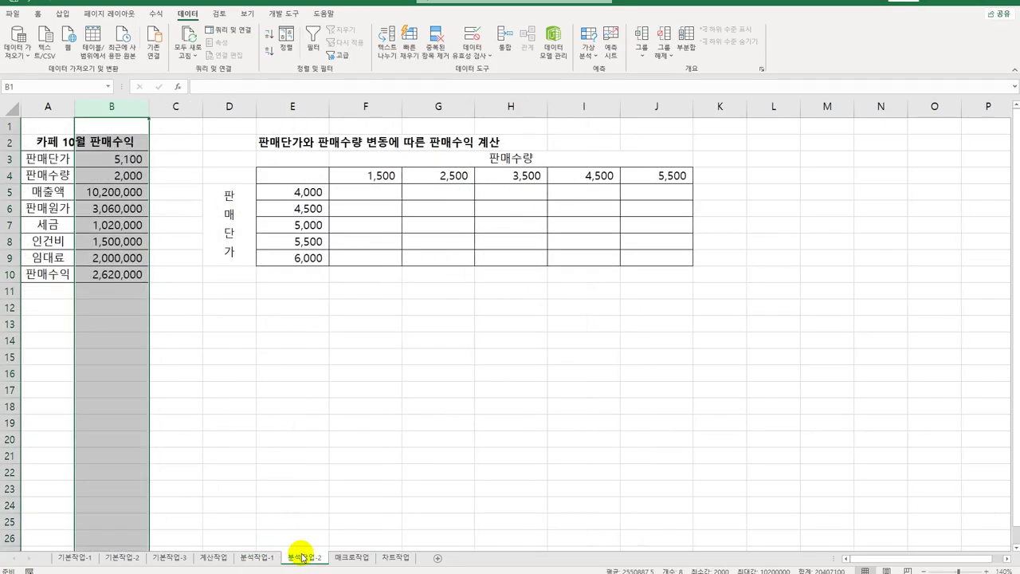
left_click(493, 421)
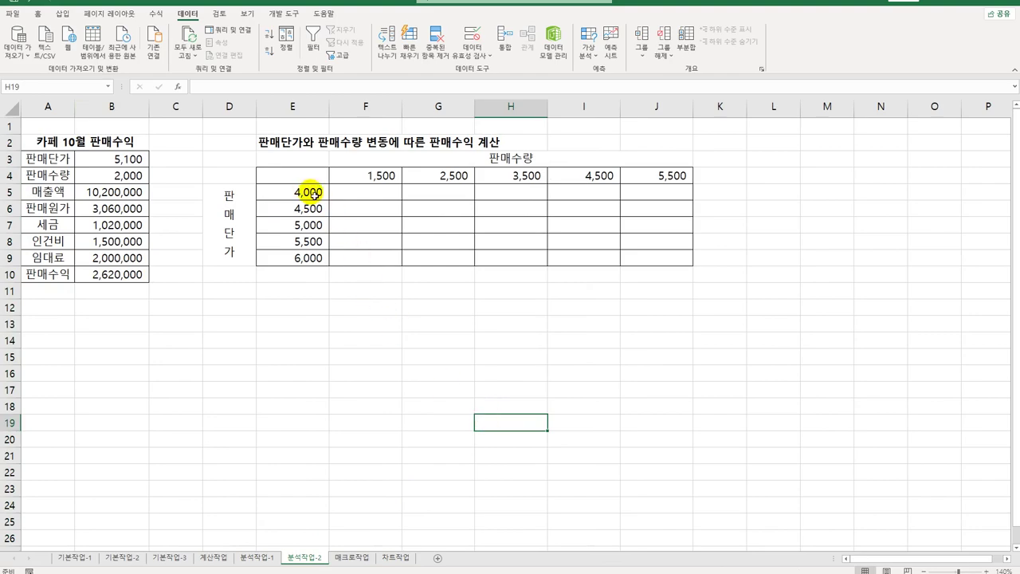
left_click(143, 277)
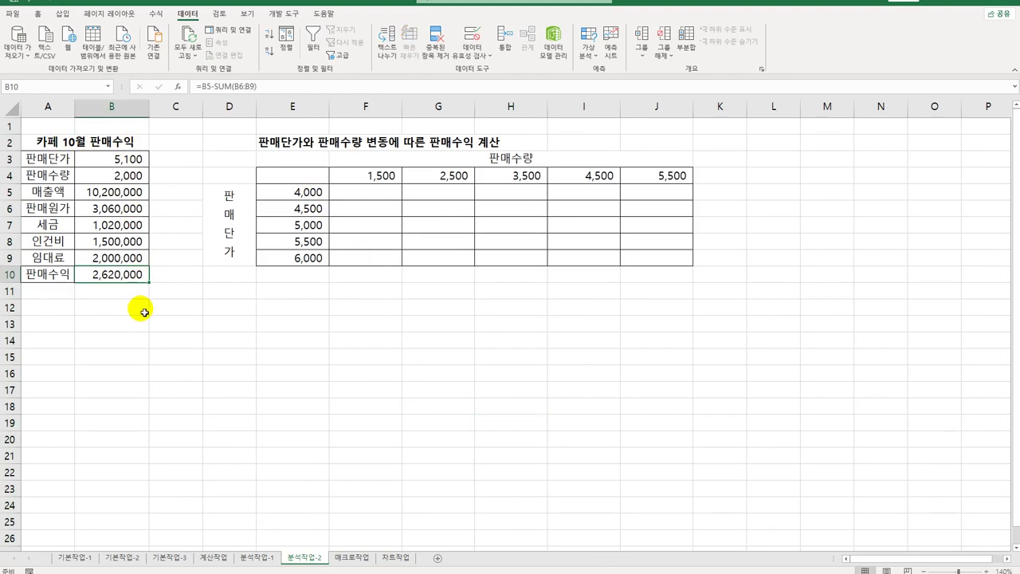
left_click_drag(286, 192, 281, 268)
left_click_drag(383, 175, 658, 183)
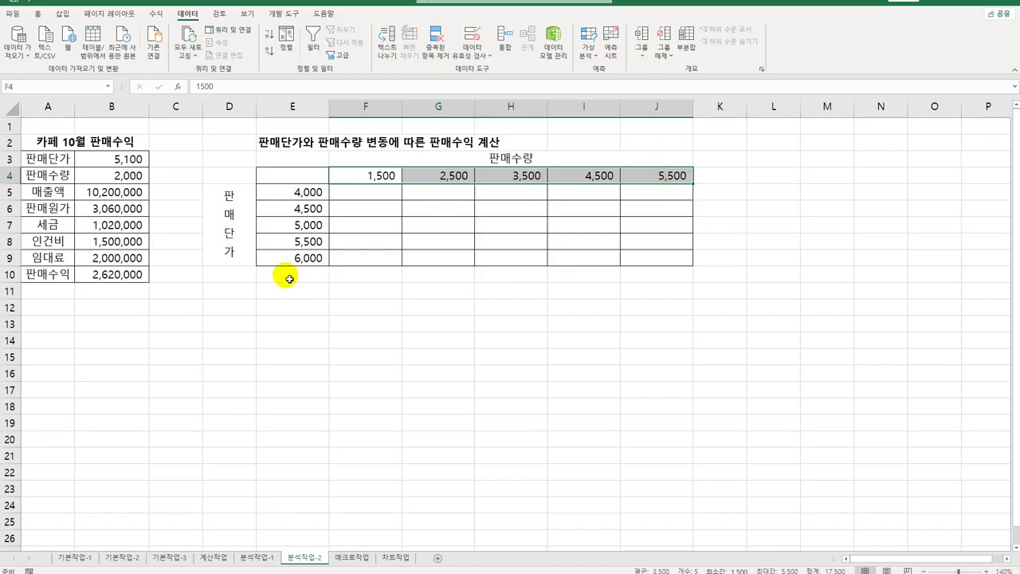
left_click(138, 276)
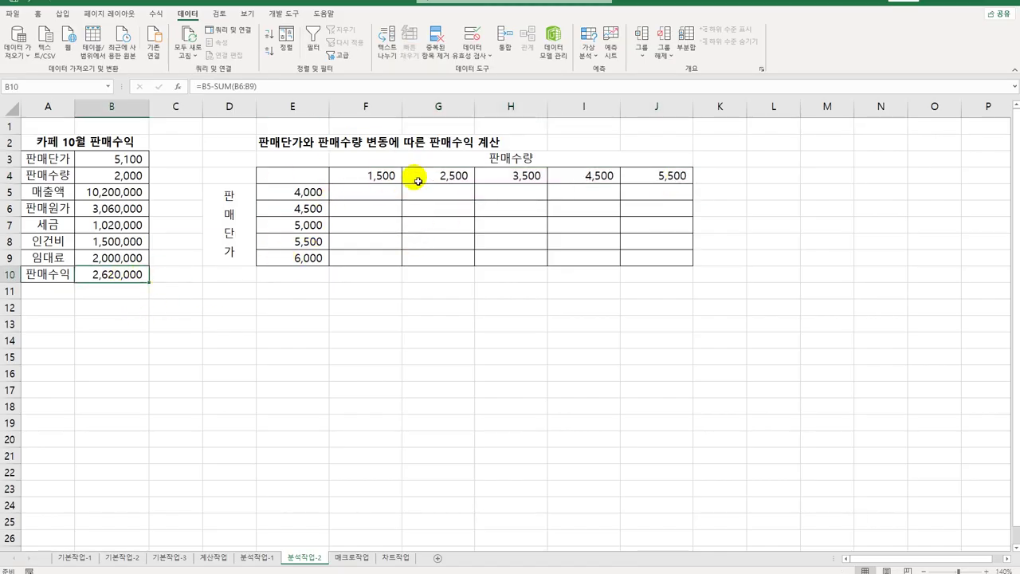
left_click(305, 179)
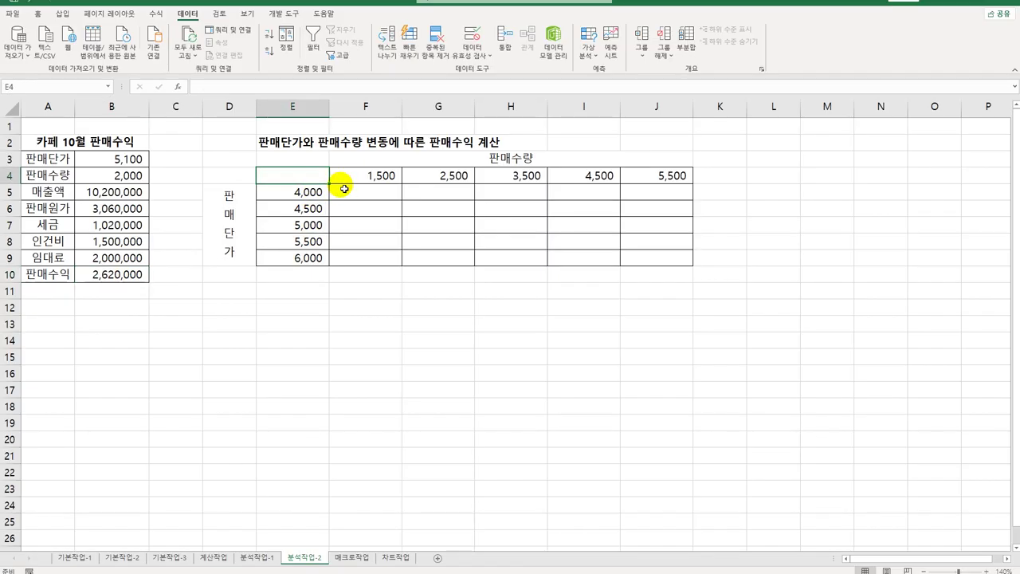
type("=")
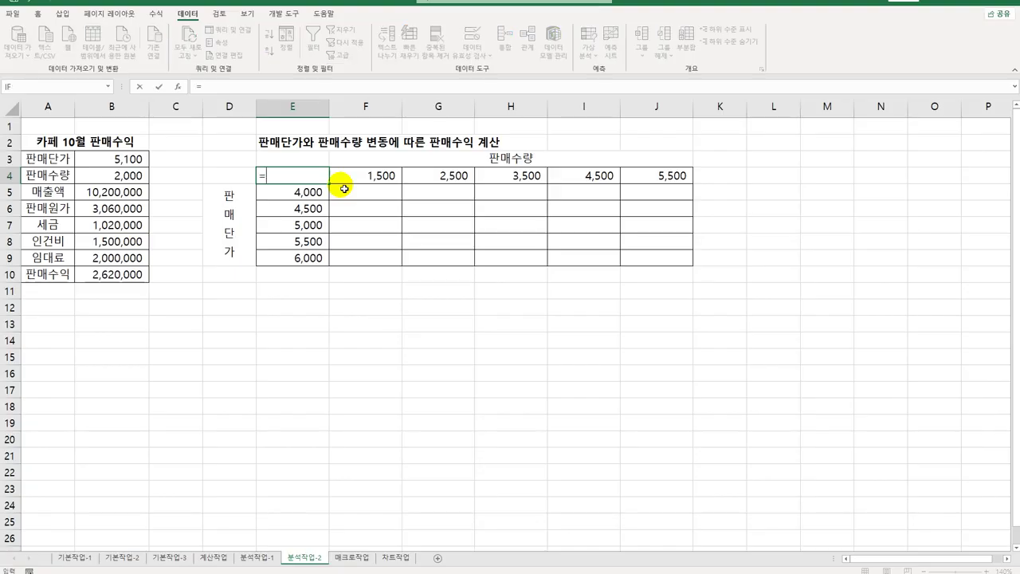
left_click(125, 277)
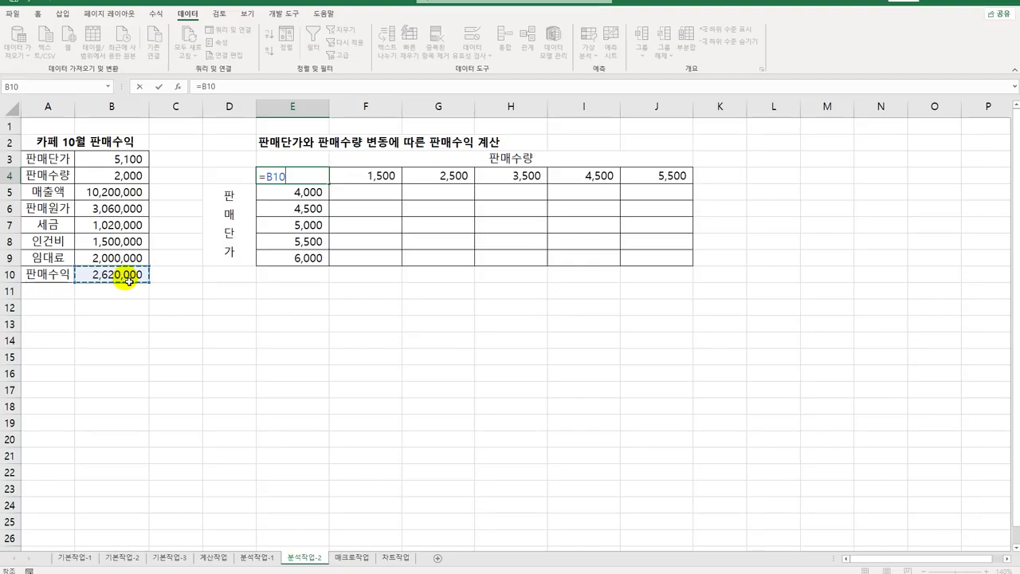
key("Return")
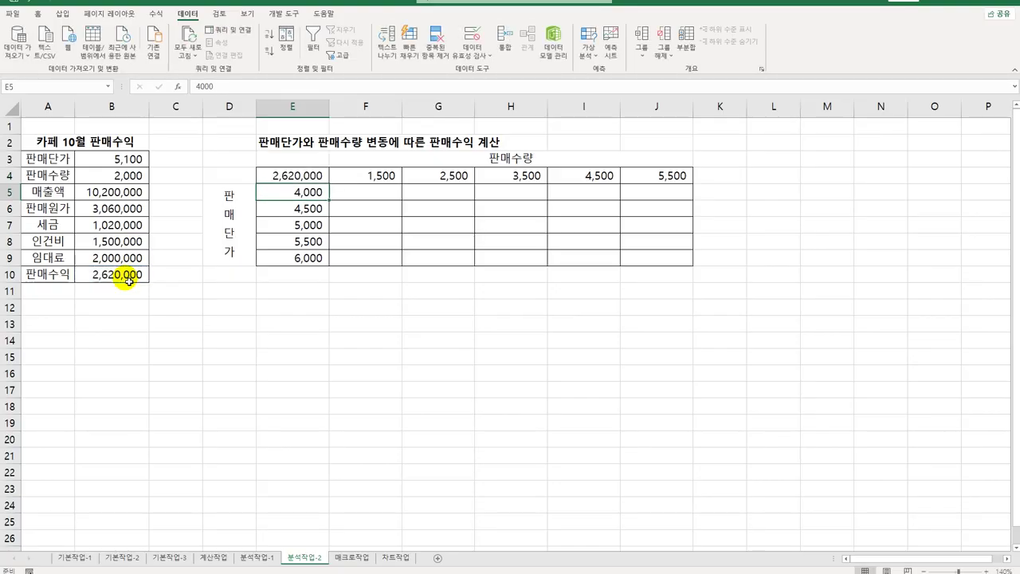
Step: Create a what-if data table on E4:J9 with row input cell B4 and column input cell B3
left_click_drag(295, 175, 641, 256)
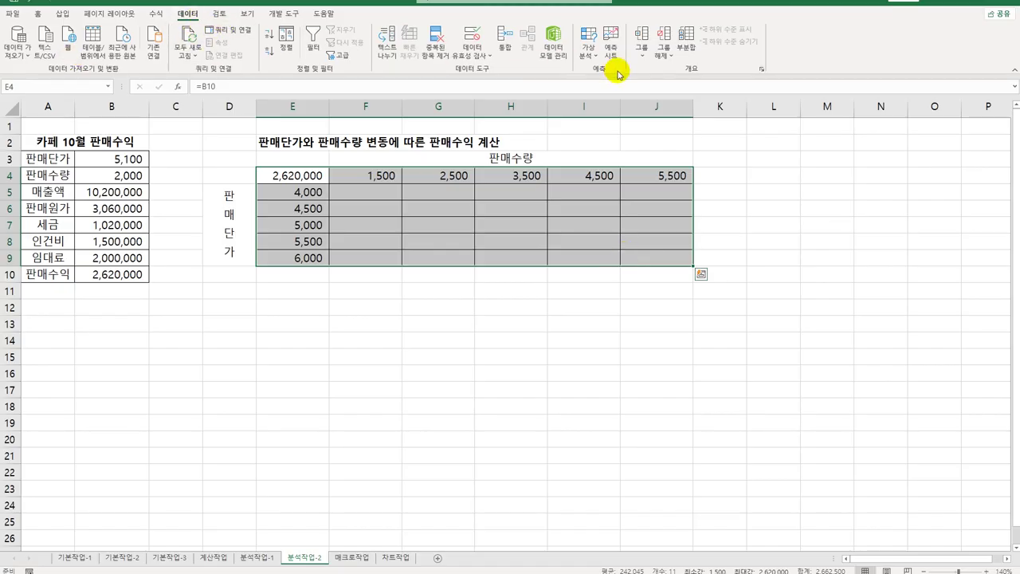
left_click(589, 48)
left_click(604, 99)
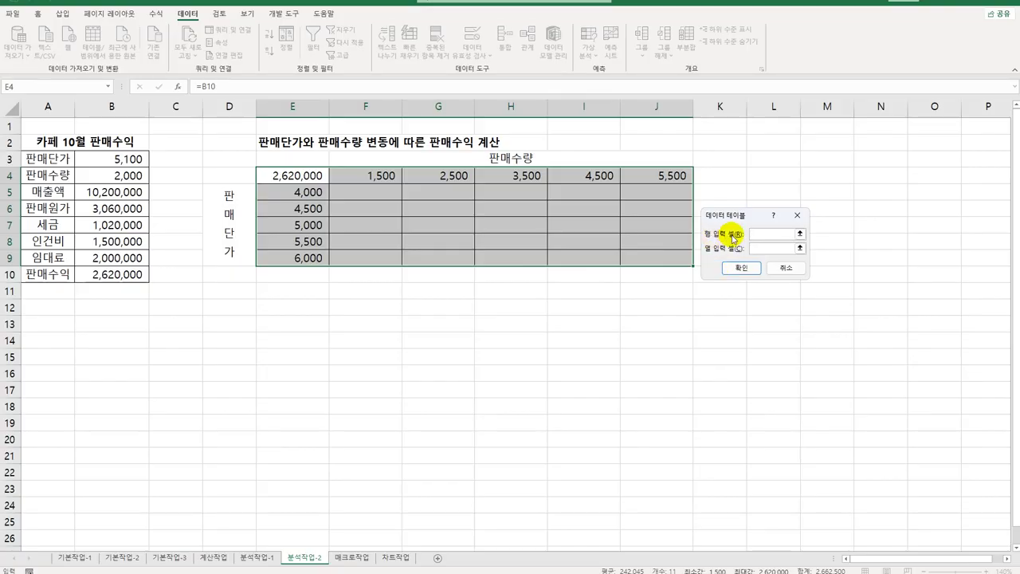
left_click(760, 234)
left_click(122, 175)
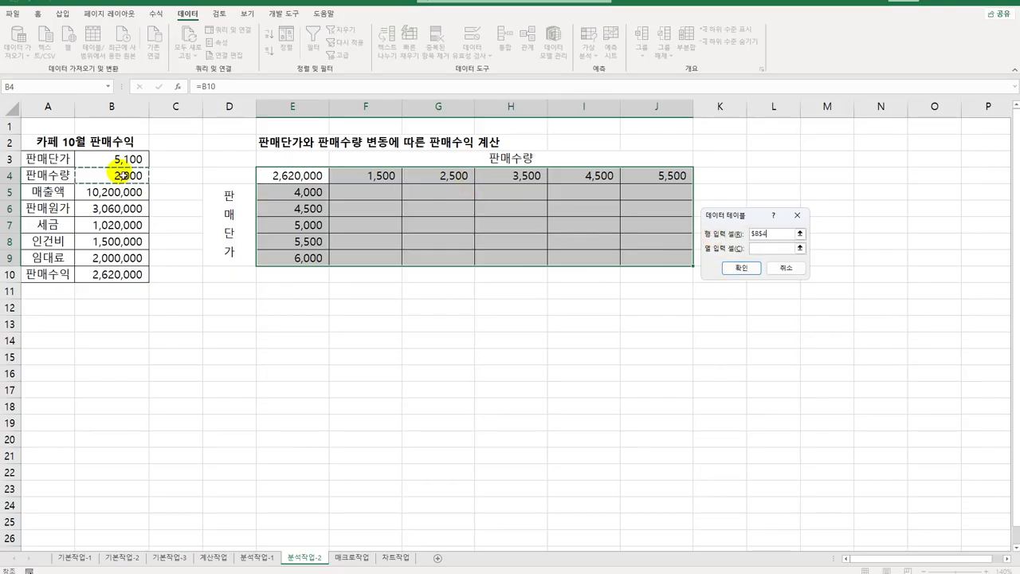
left_click(786, 250)
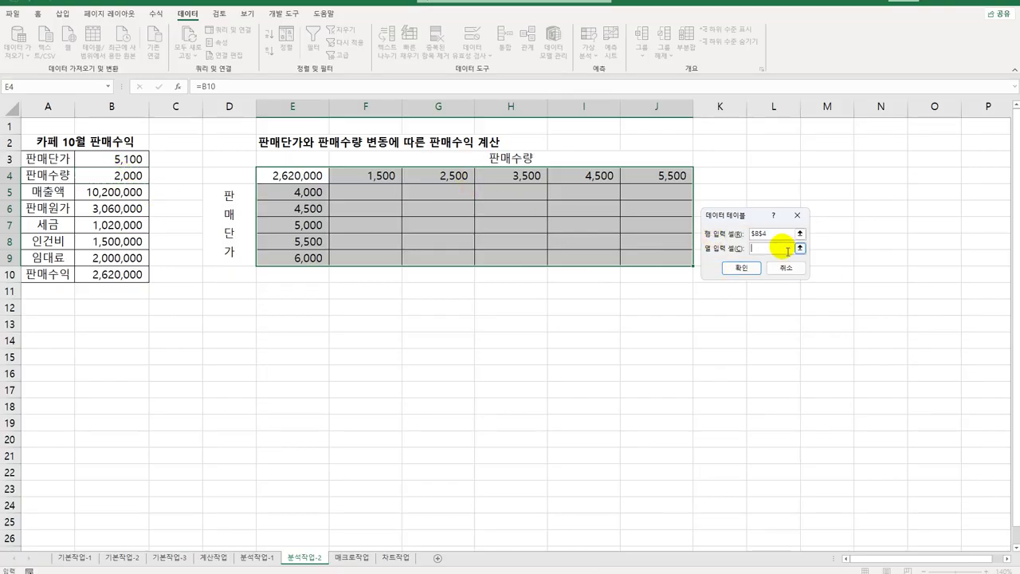
left_click(104, 159)
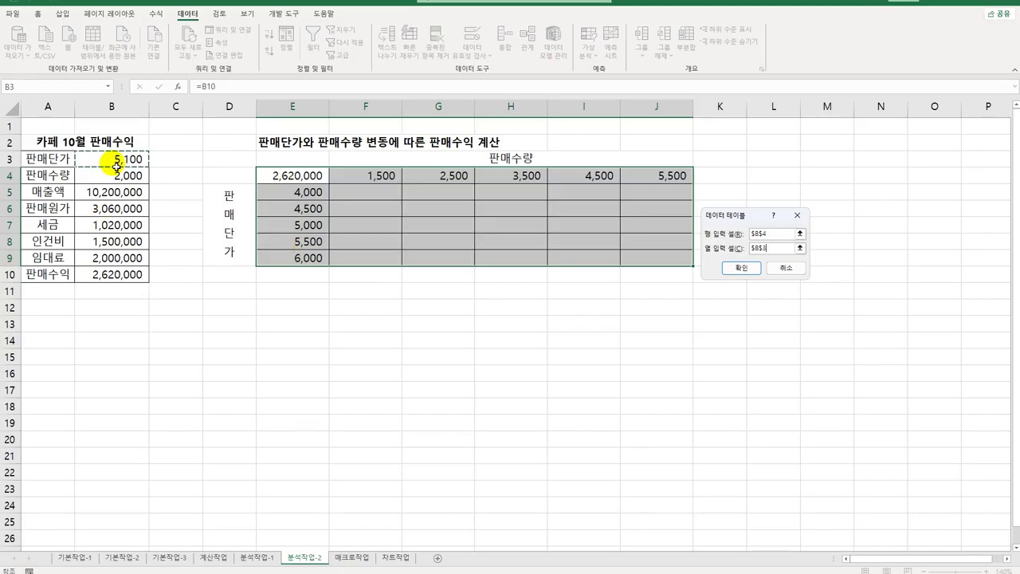
left_click(734, 271)
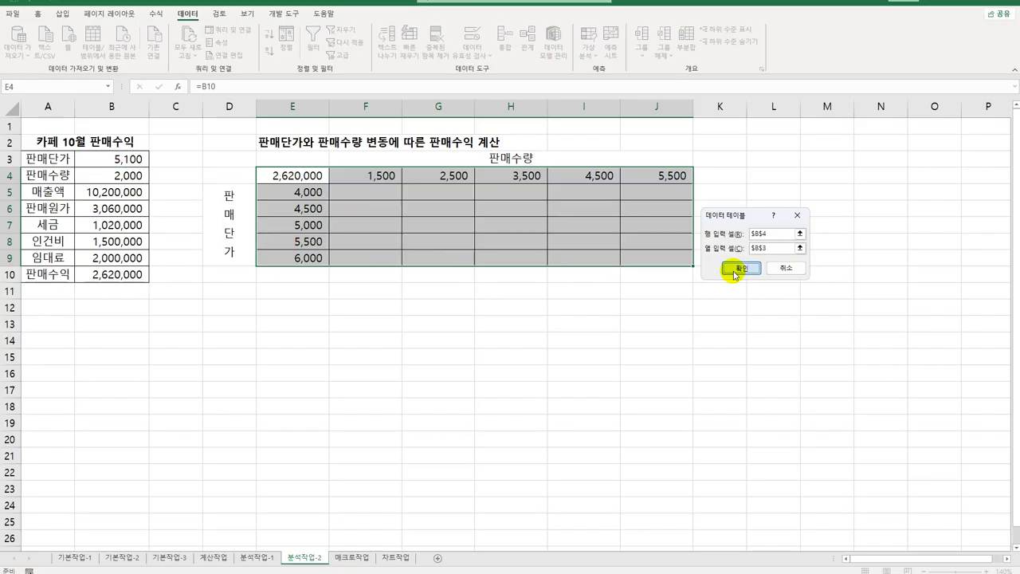
left_click(676, 260)
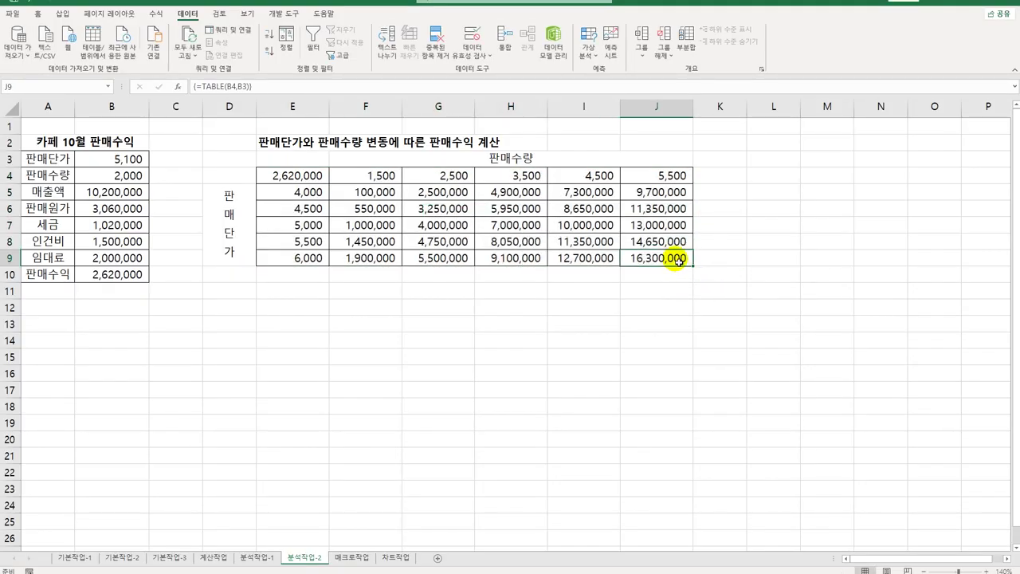
Step: On sheet 매크로작업, draw a form-control button covering about I3:J4, beside the score table
left_click(351, 558)
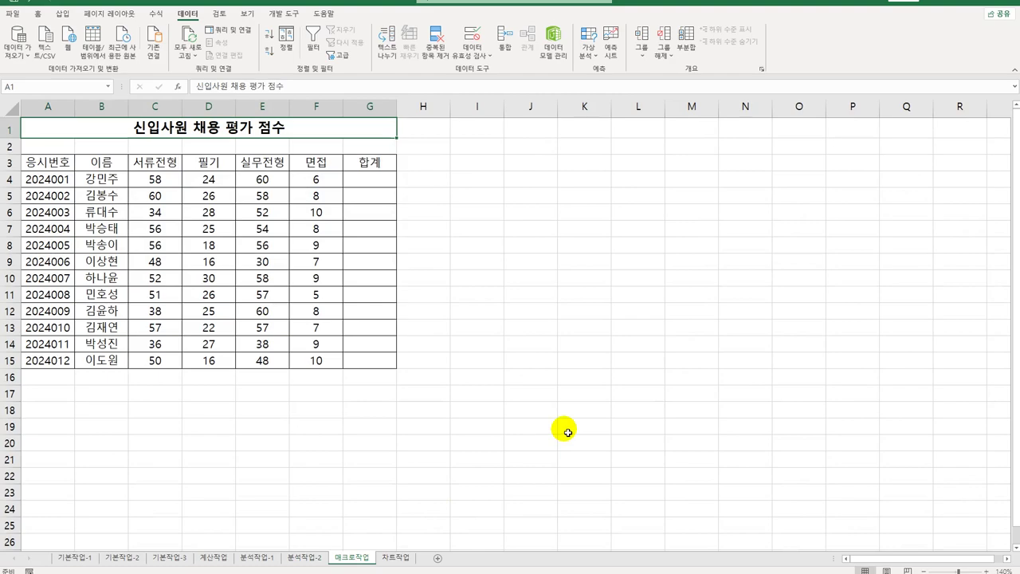
left_click(279, 16)
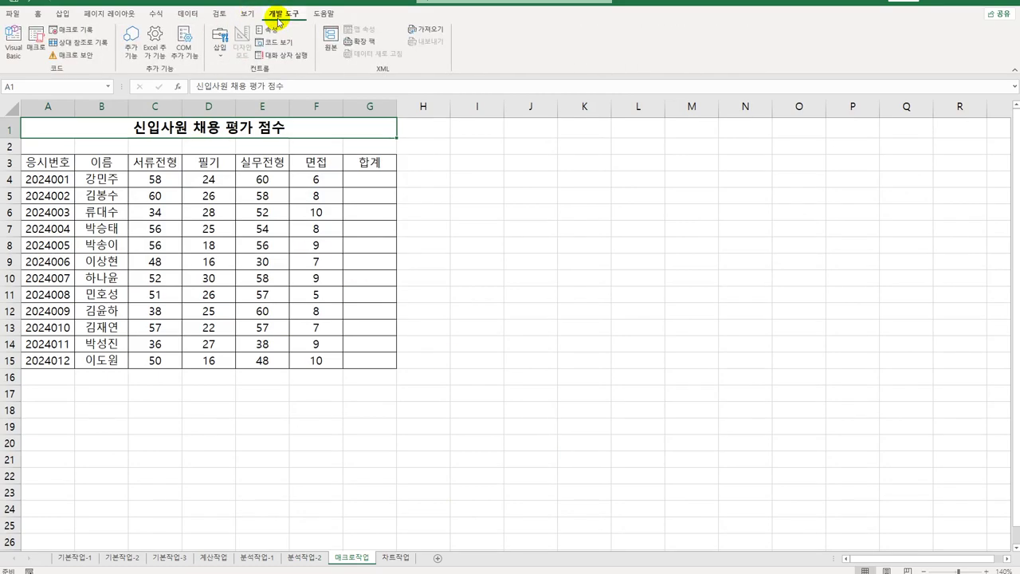
left_click(218, 40)
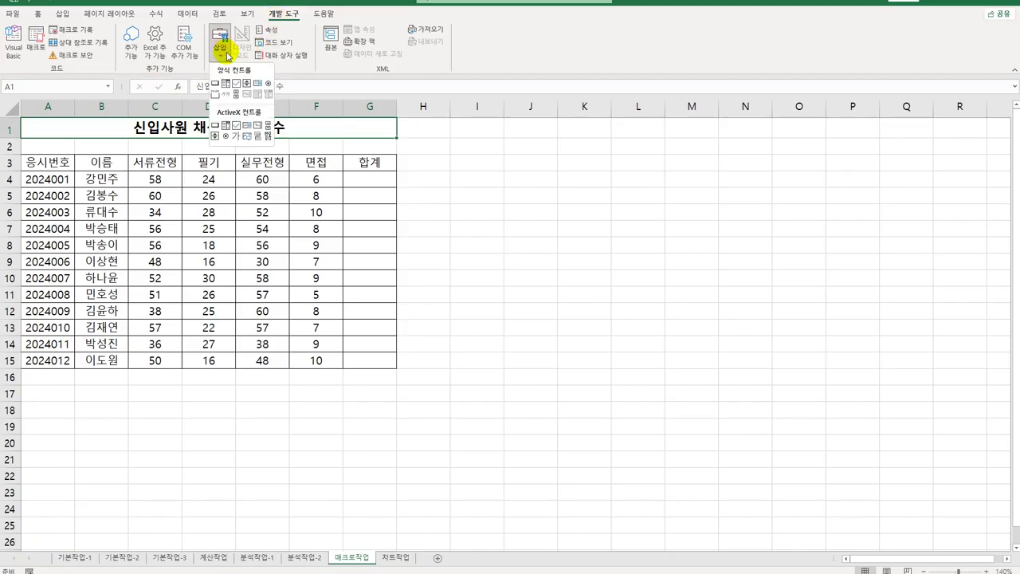
left_click(215, 84)
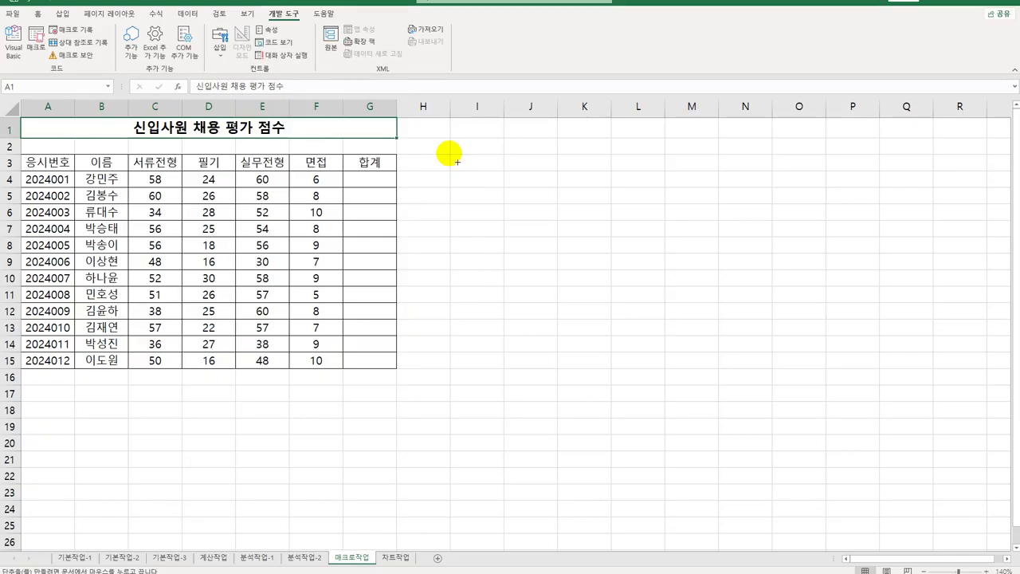
left_click_drag(458, 162, 537, 189)
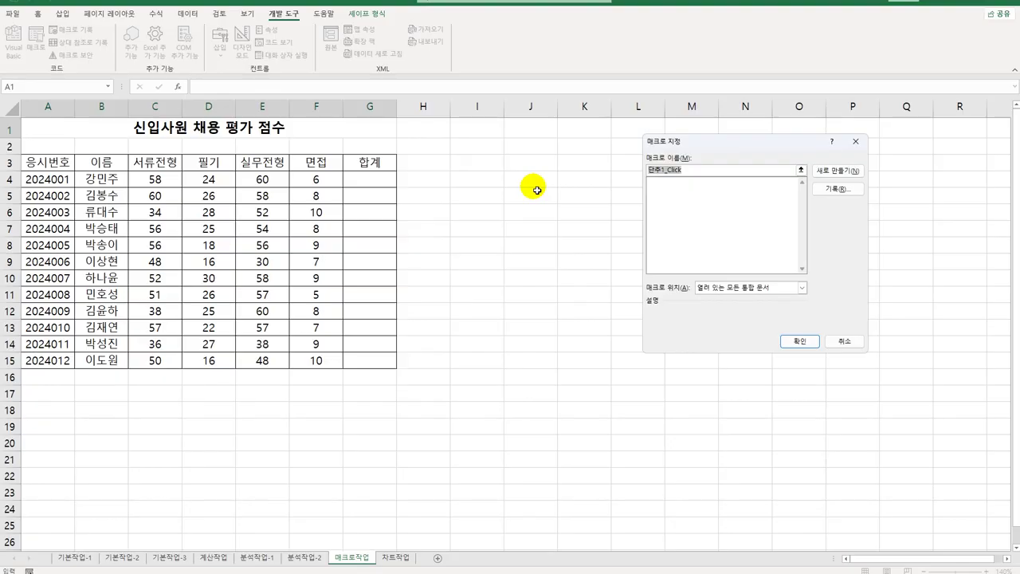
Step: Name the button's macro 합계 and start recording it
type("ㅎㅏㅂ")
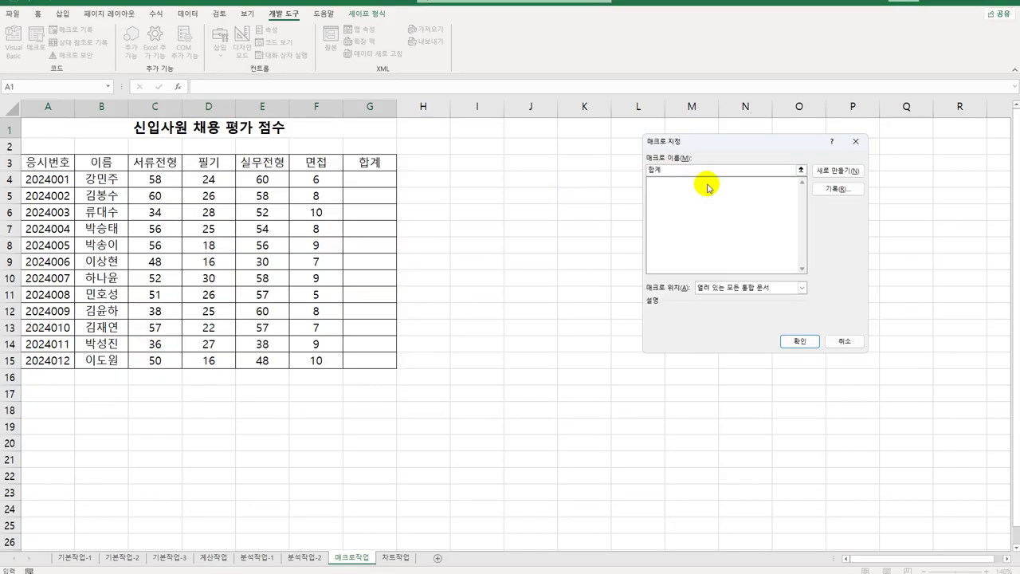
left_click(835, 189)
left_click(778, 319)
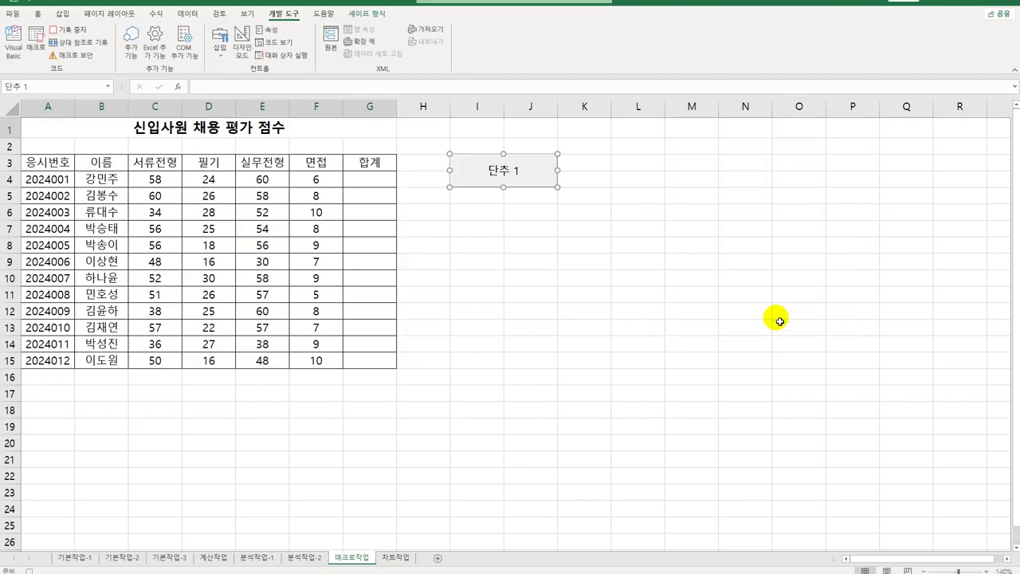
Step: Enter the 합계 formula =C4*0.4+D4+E4*0.6+F4 in G4
left_click(357, 185)
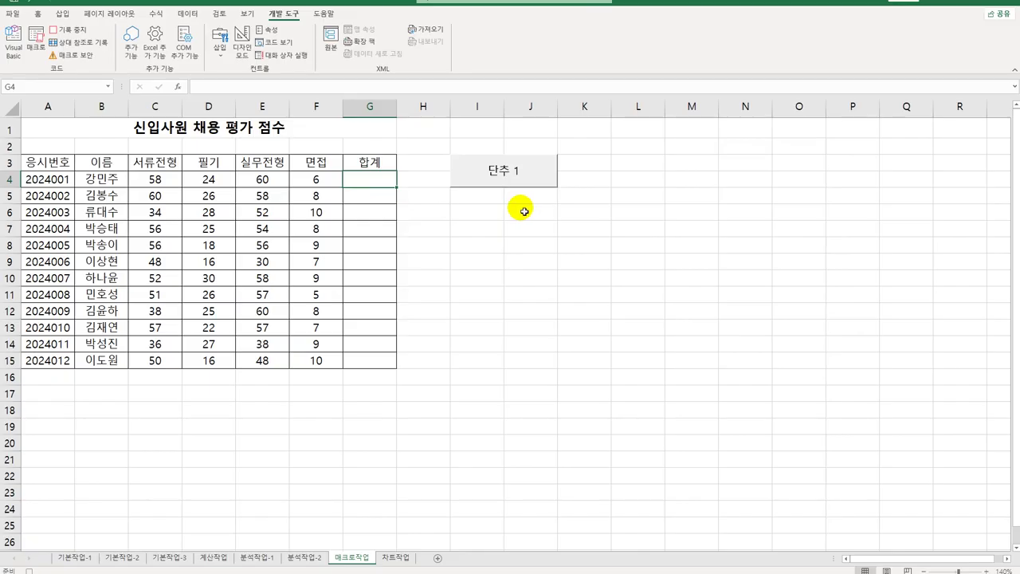
type("=")
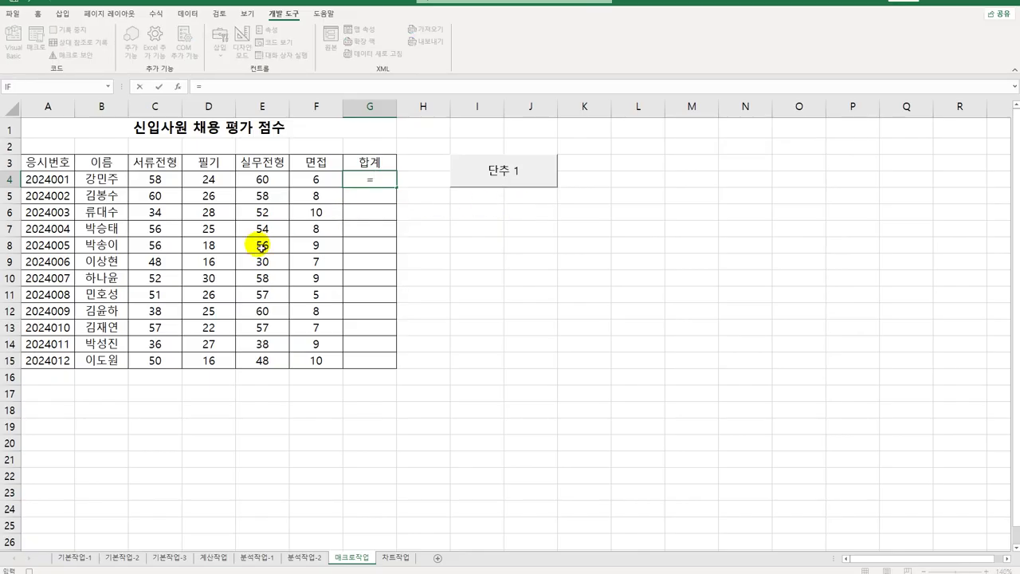
left_click(160, 180)
type("*0.4+")
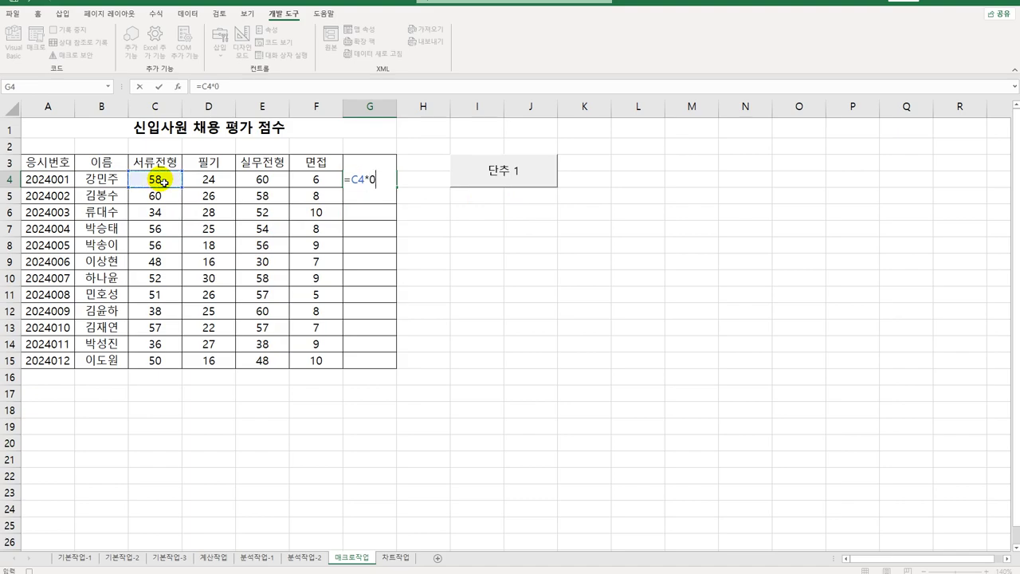
left_click(207, 181)
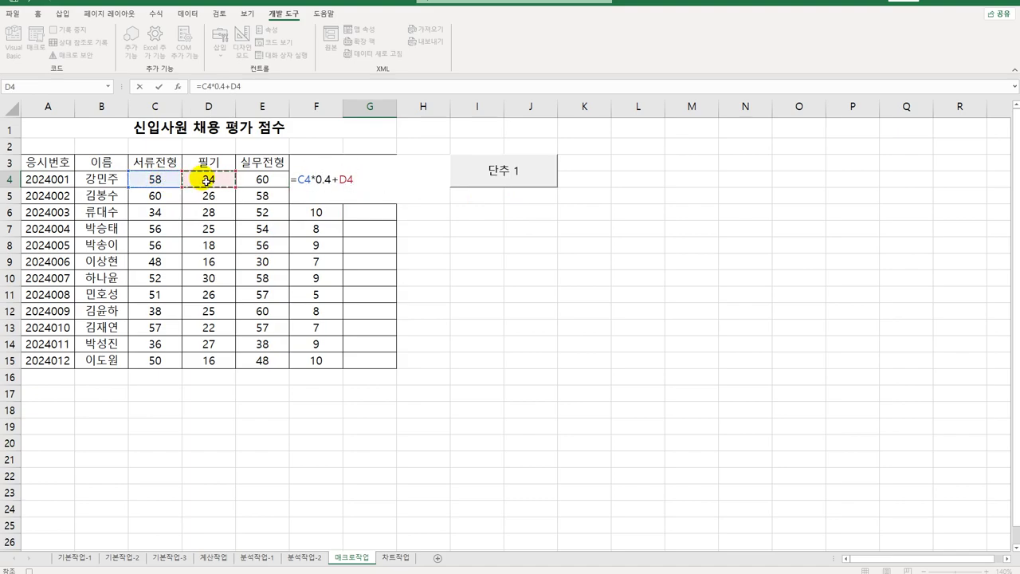
type("+")
left_click(253, 182)
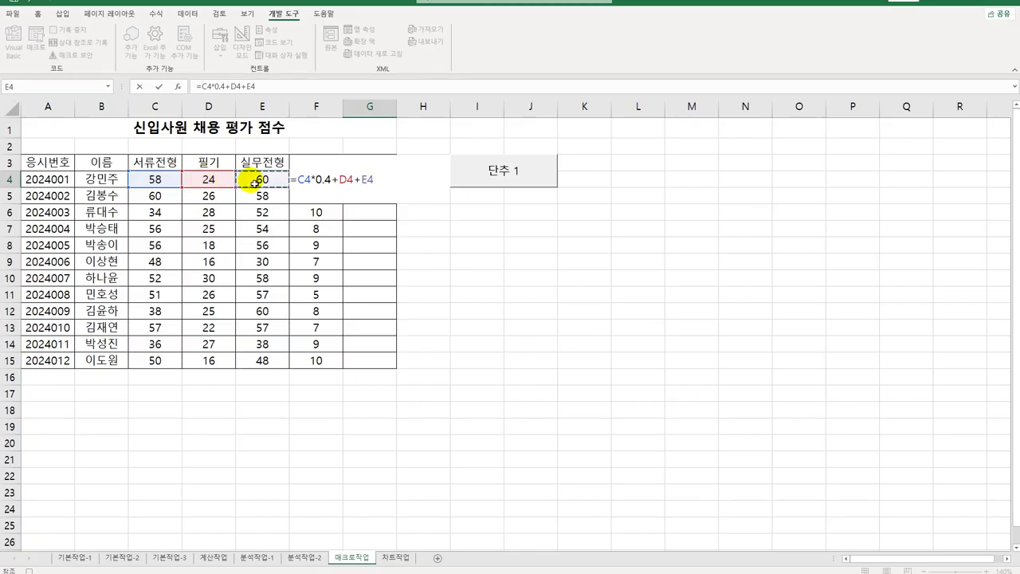
type("*")
key("Left")
key("Return")
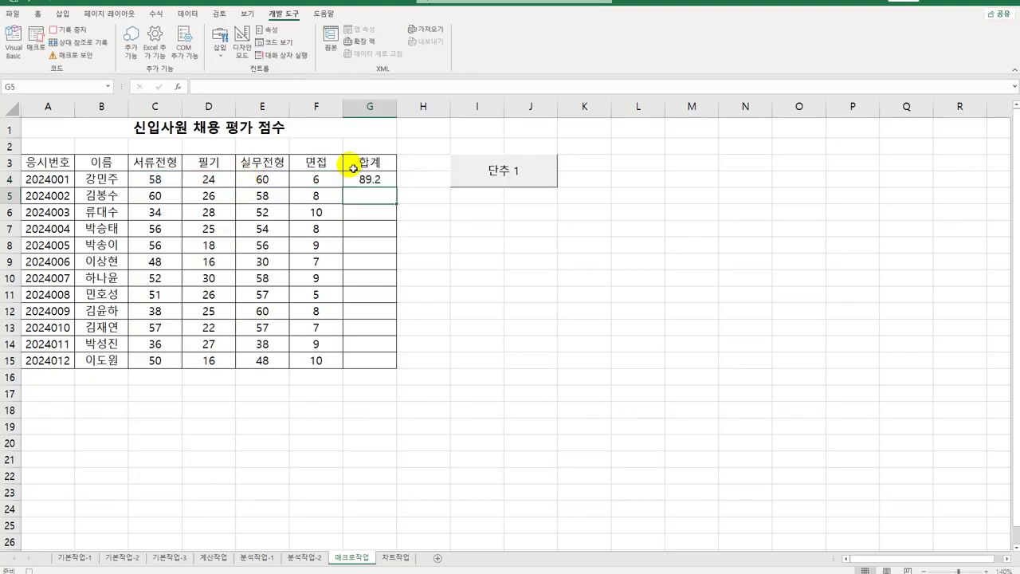
Step: Fill the G4 formula down through G15 and stop recording the macro
left_click(373, 180)
left_click_drag(396, 187, 371, 361)
left_click(378, 181)
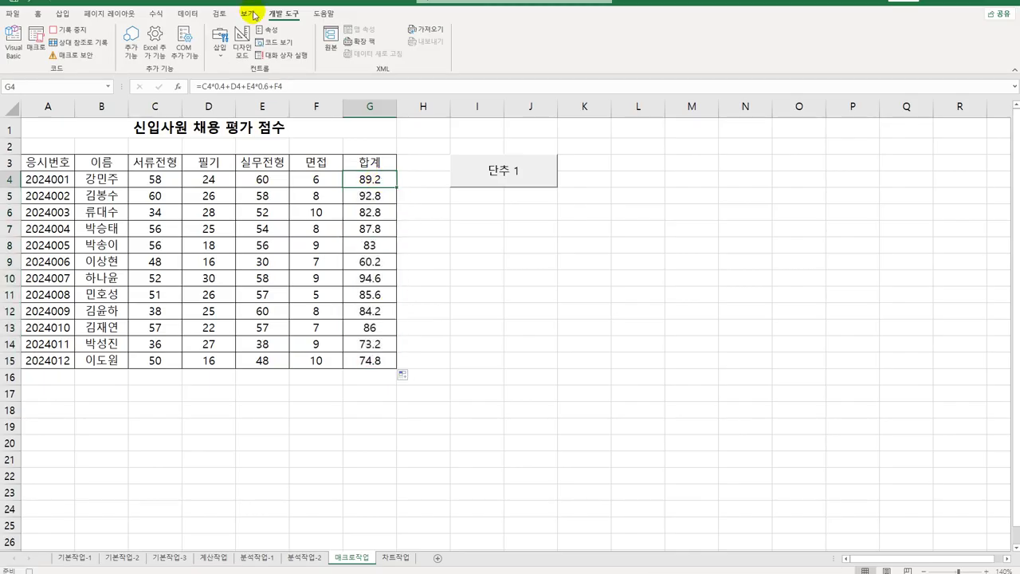
left_click(70, 31)
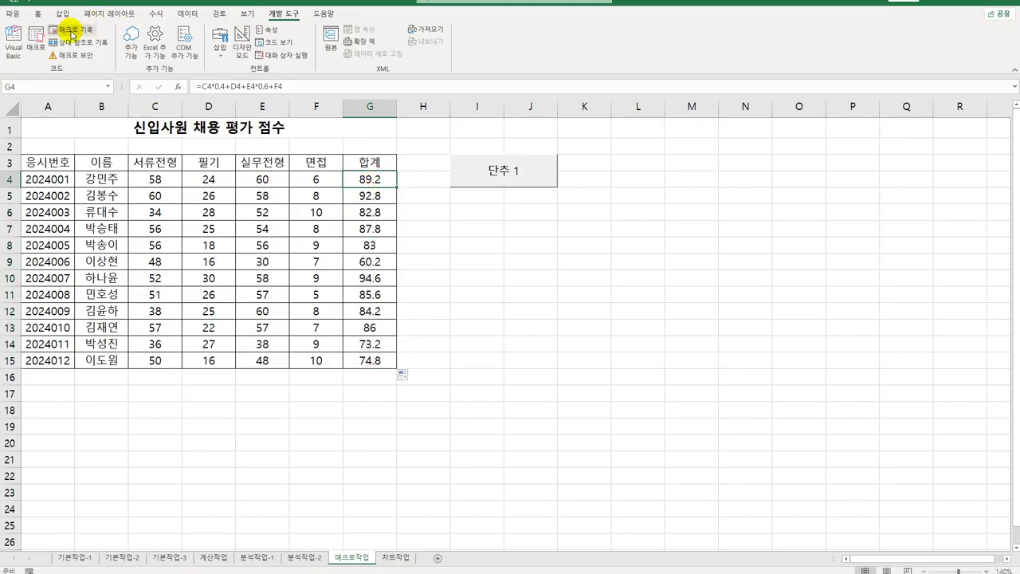
Step: Change the form-control button's caption to 합계
right_click(511, 176)
left_click(542, 225)
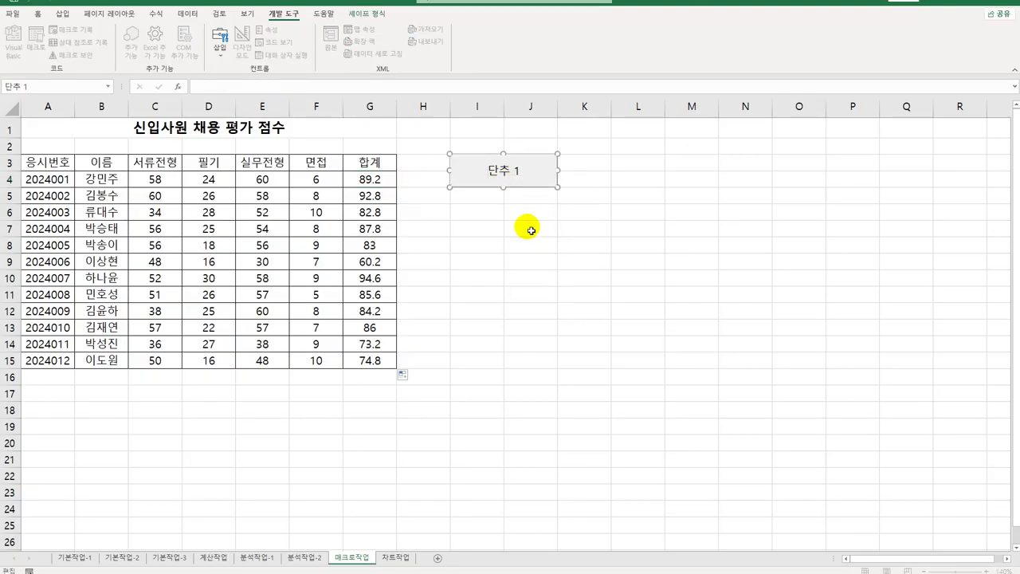
key("ctrl+a")
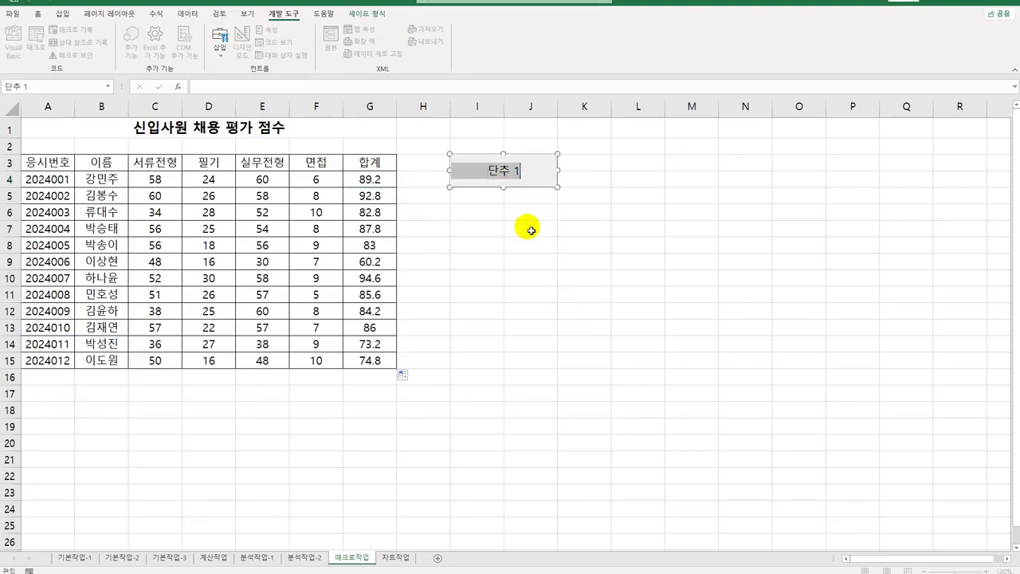
type("합ㄱ")
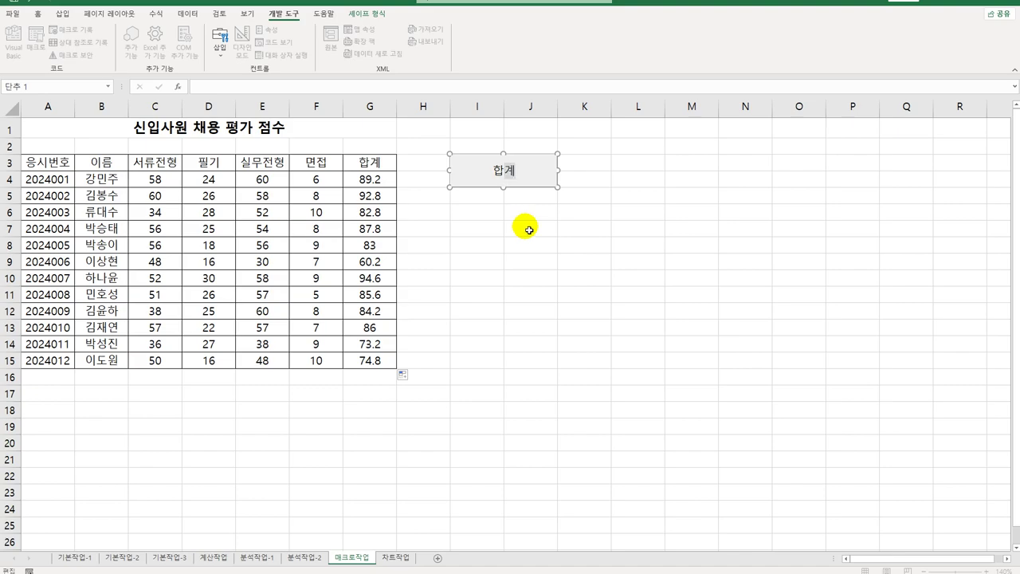
left_click(554, 299)
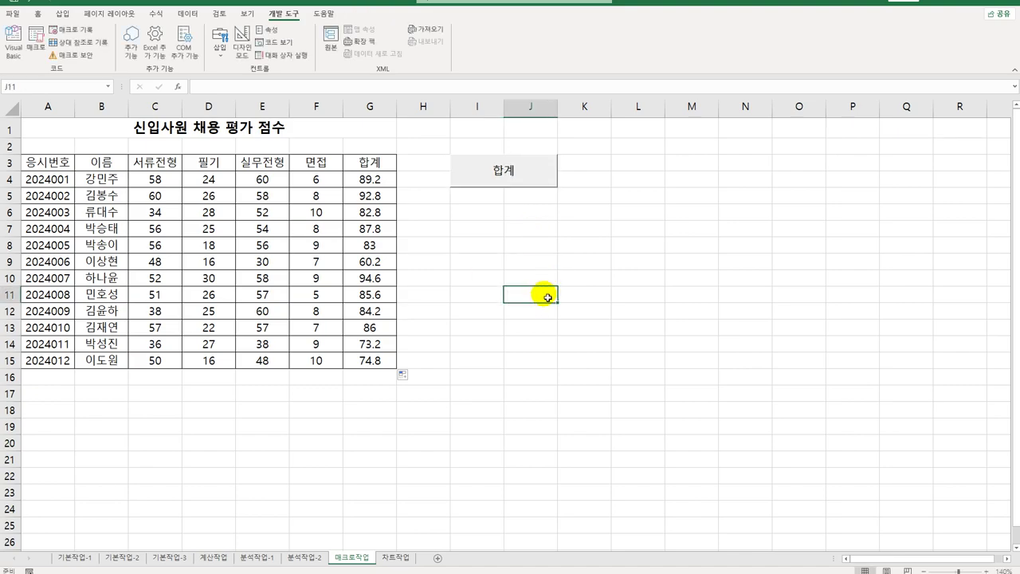
Step: Draw a pentagon block arrow covering about I6:J7, below the 합계 button, and label it 서식
left_click(63, 14)
left_click(126, 42)
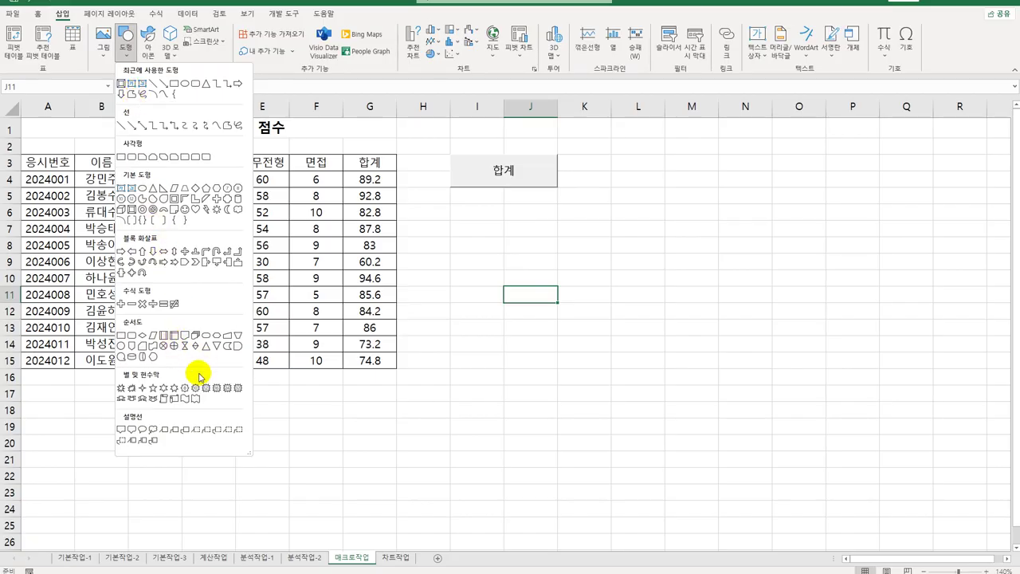
left_click(184, 262)
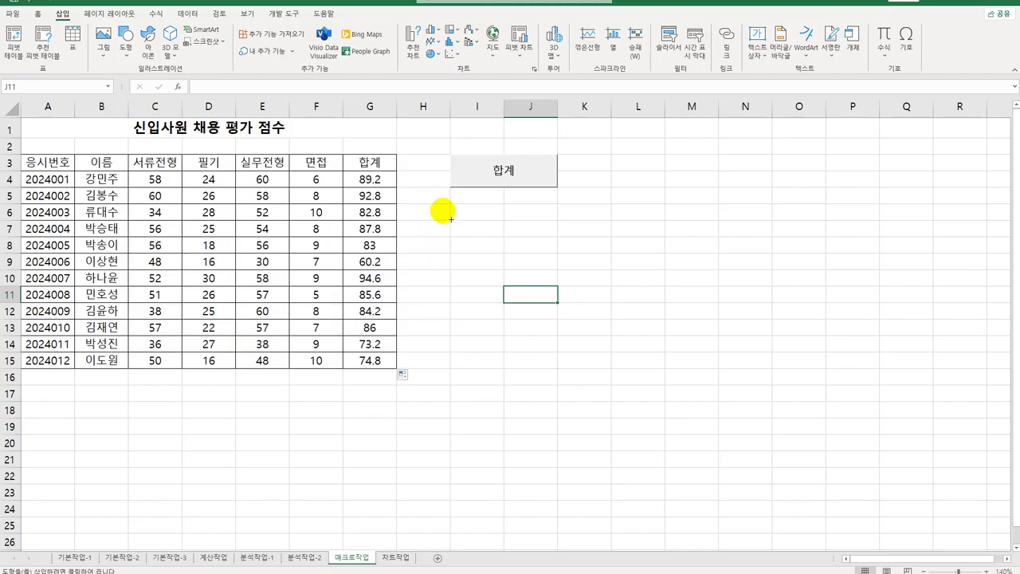
mouse_move(459, 213)
left_mouse_down()
mouse_move(542, 220)
mouse_move(545, 239)
left_mouse_up()
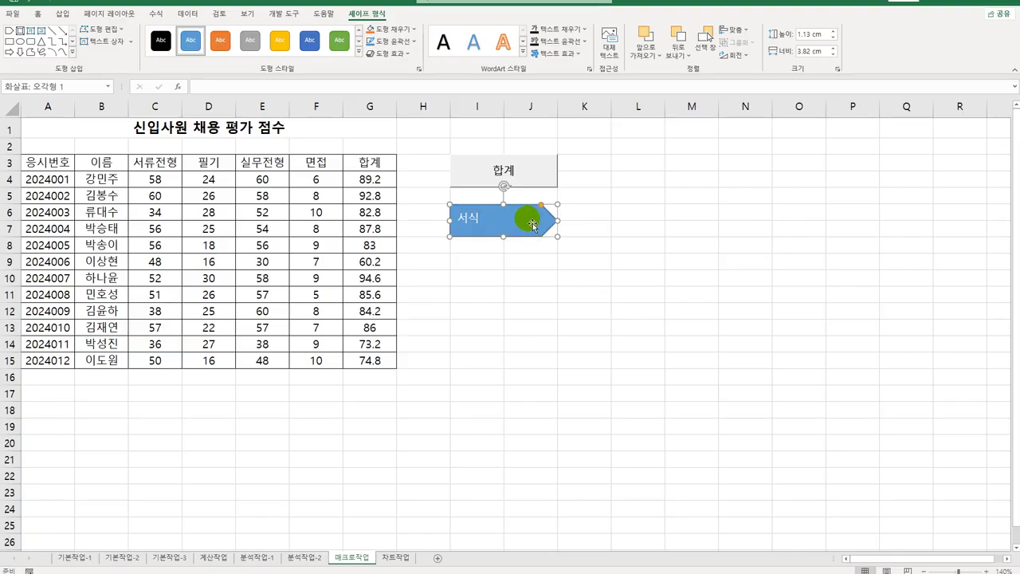
Step: Assign a new macro named 서식 to the pentagon arrow and start recording it in the current workbook
right_click(532, 224)
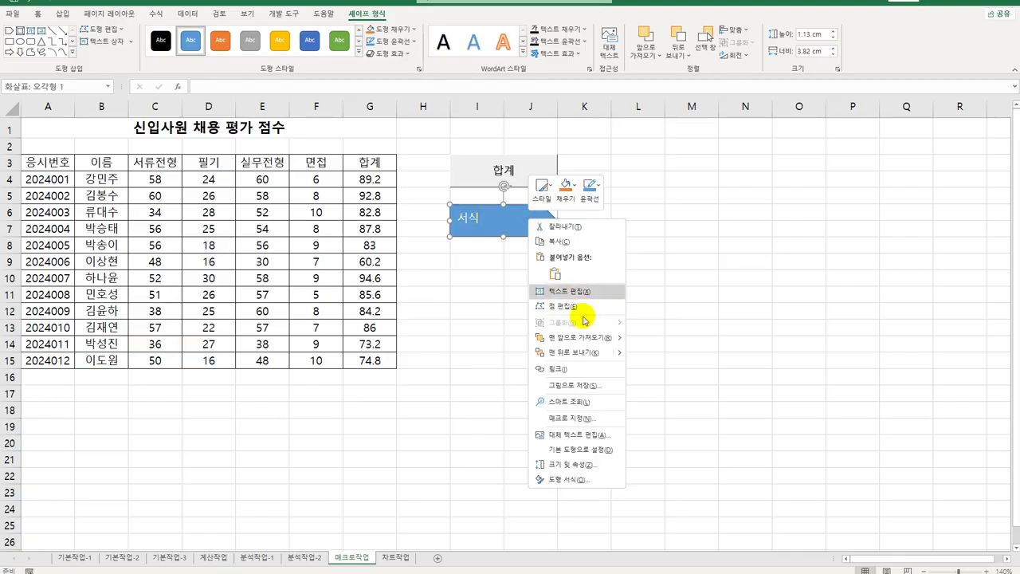
left_click(585, 417)
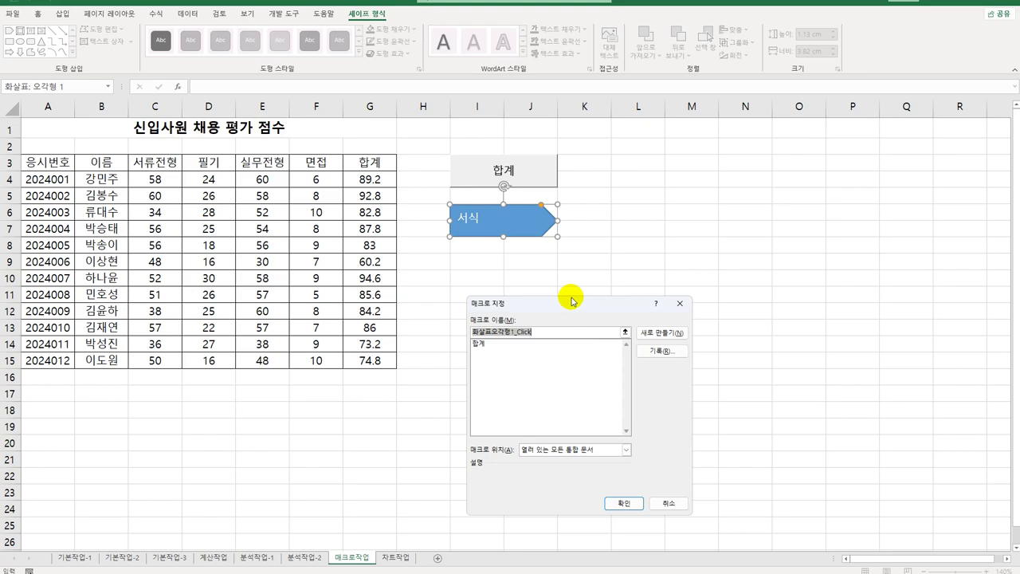
type("ㅅㅓ식")
left_click(661, 351)
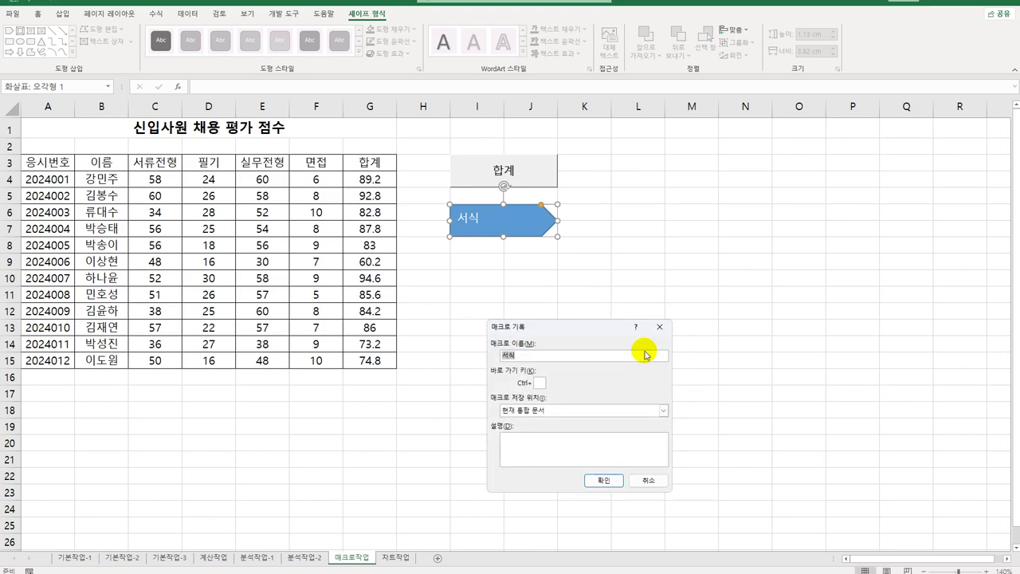
left_click(600, 481)
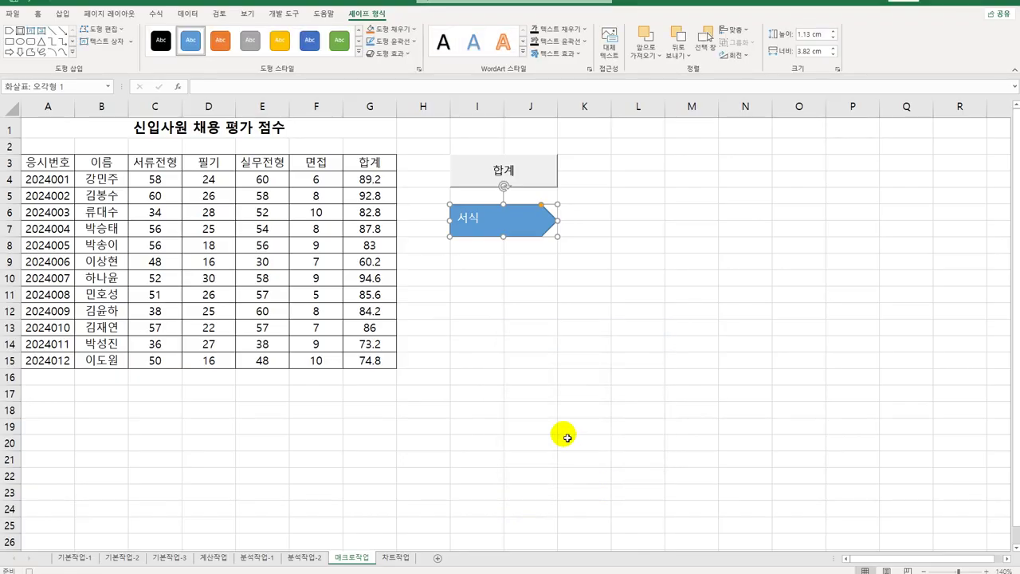
Step: Give the header cells A3:G3 a standard purple font colour and a standard yellow fill
left_click_drag(50, 165, 349, 158)
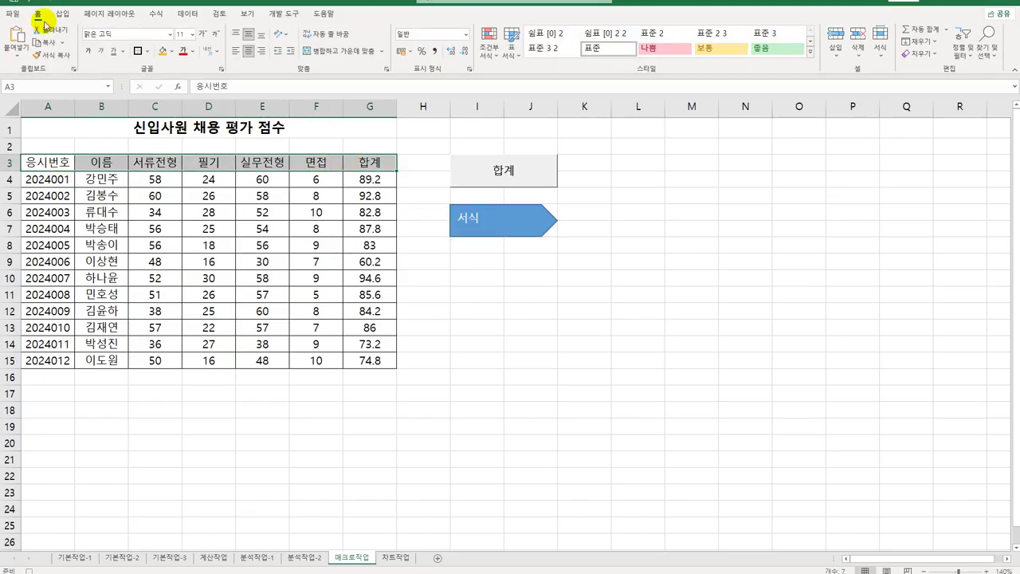
left_click(193, 52)
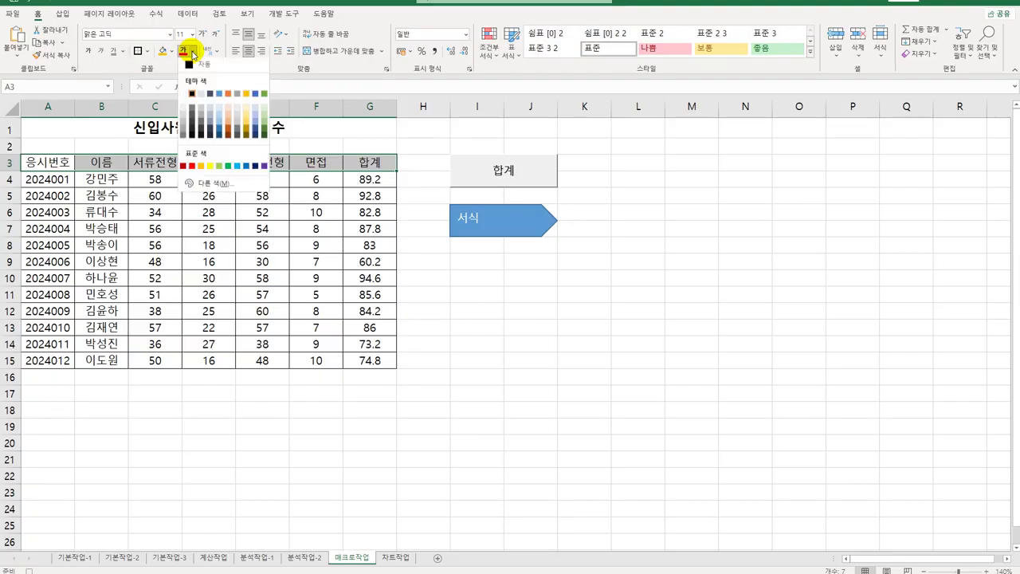
left_click(264, 167)
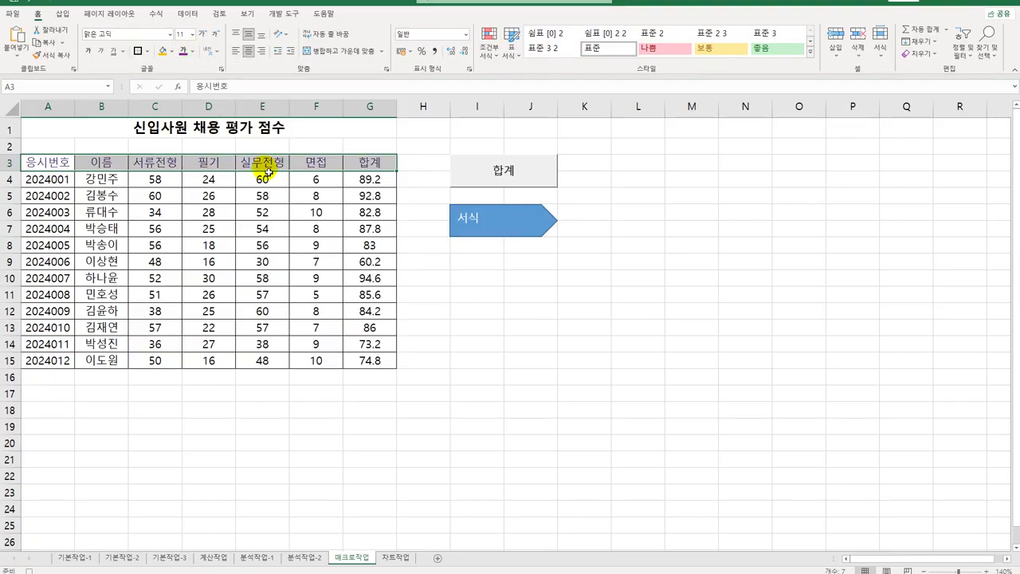
left_click(170, 51)
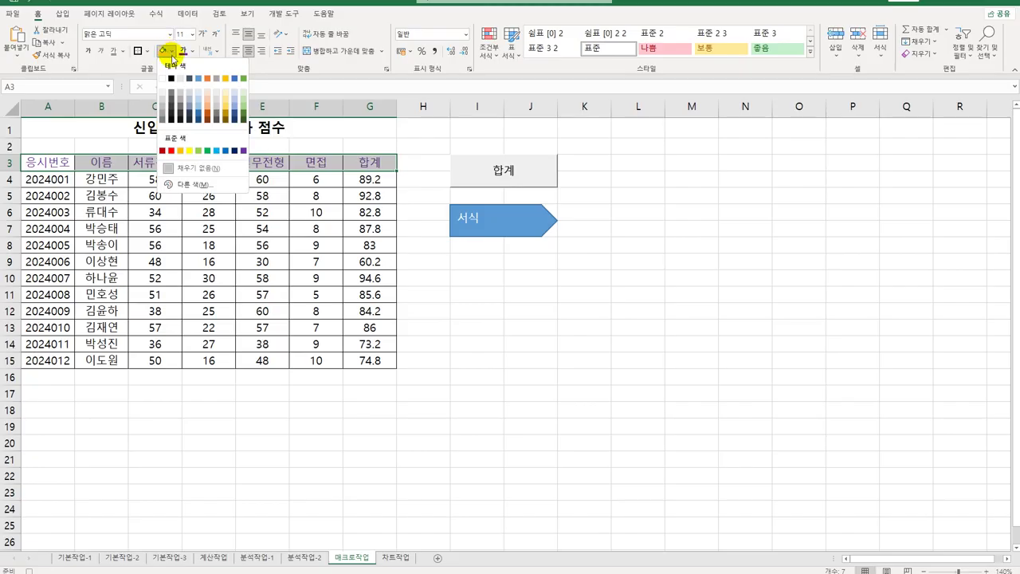
left_click(189, 150)
Step: Make the 합계 header in G3 bold and stop recording the macro
left_click(371, 162)
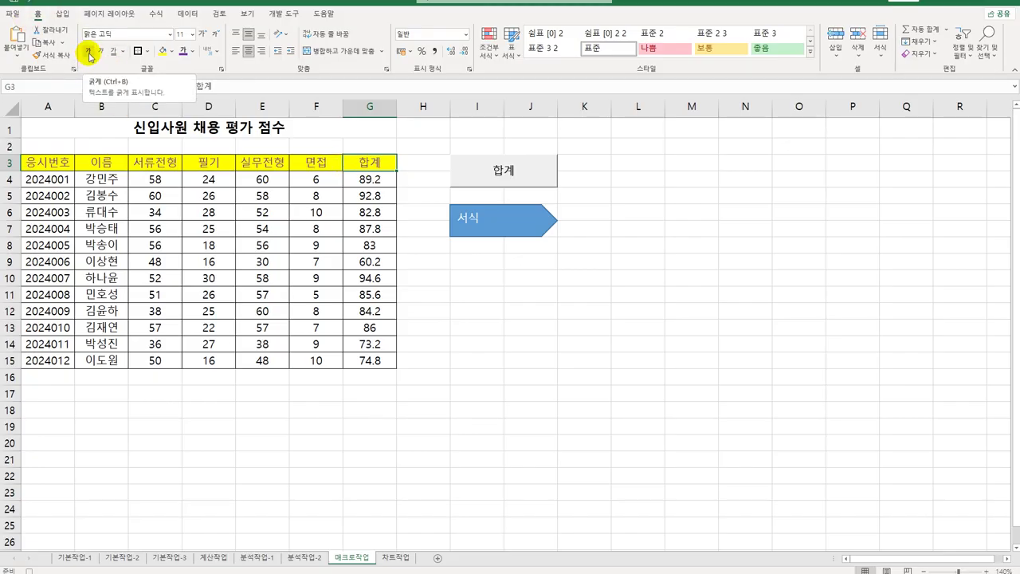
left_click(90, 55)
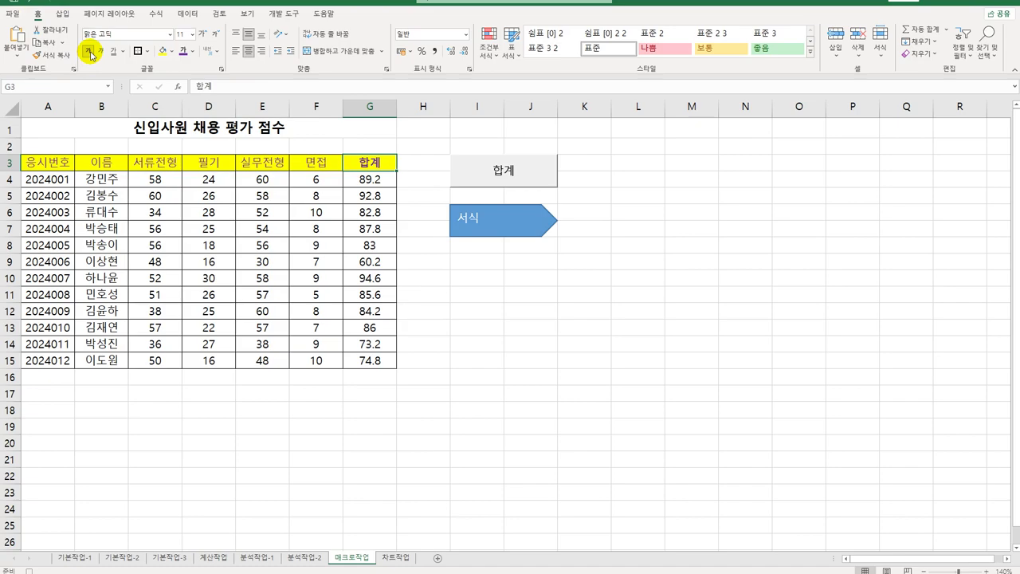
left_click(280, 14)
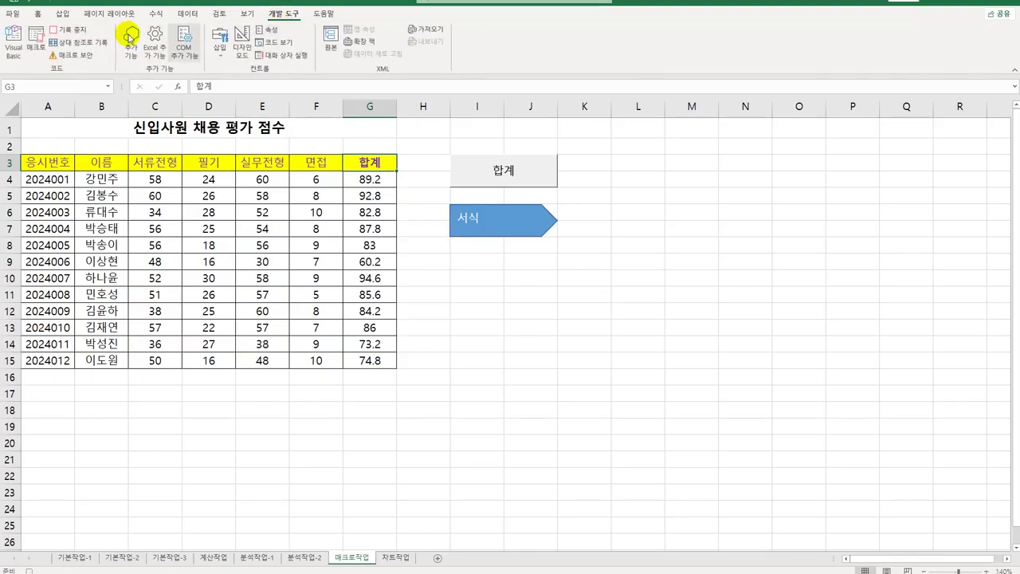
left_click(69, 30)
left_click(547, 341)
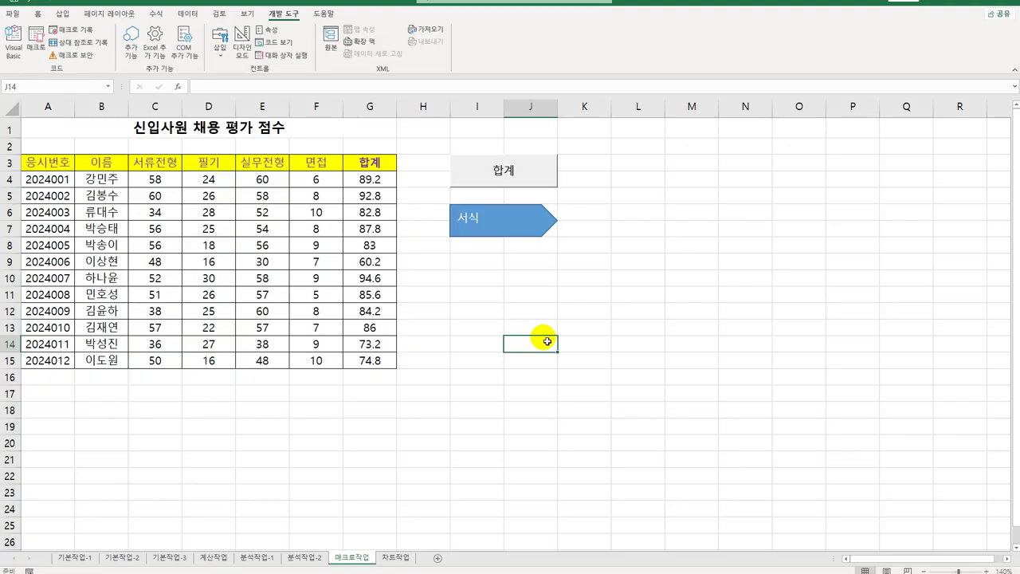
Step: On sheet 차트작업, change the column chart to a line chart with markers, keeping the product names on the horizontal axis
left_click(396, 558)
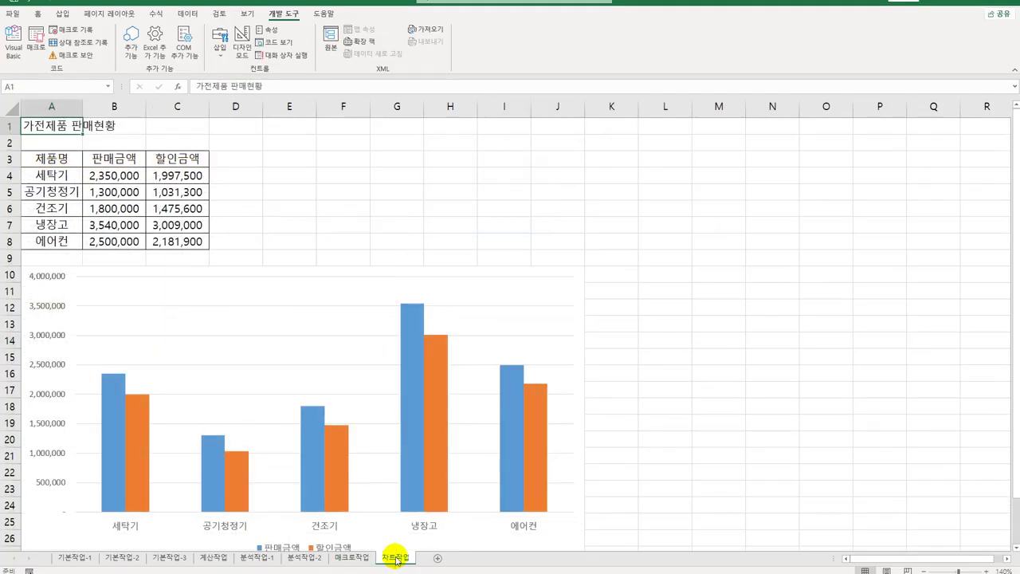
scroll(574, 406, "down", 3)
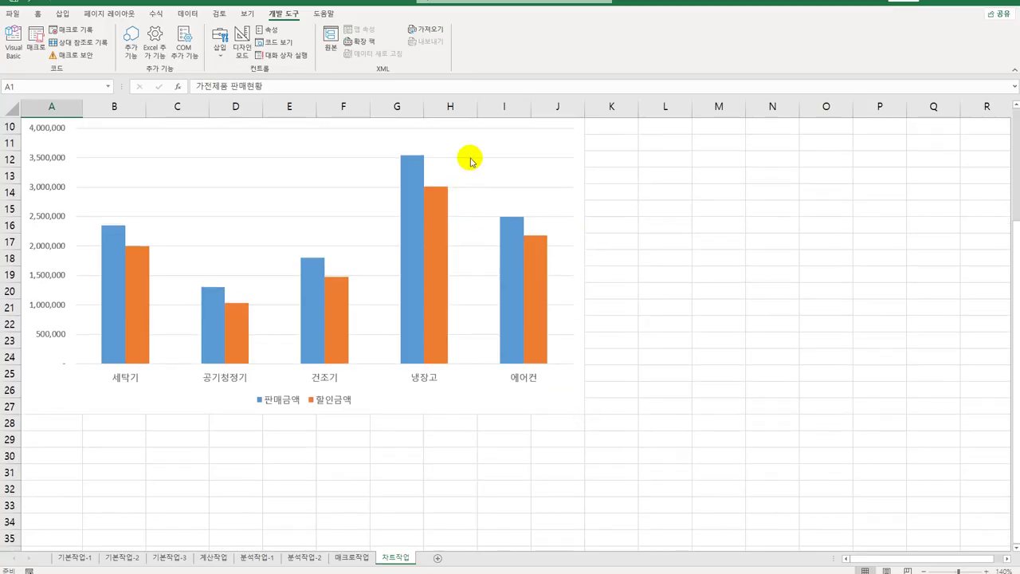
right_click(485, 135)
left_click(553, 175)
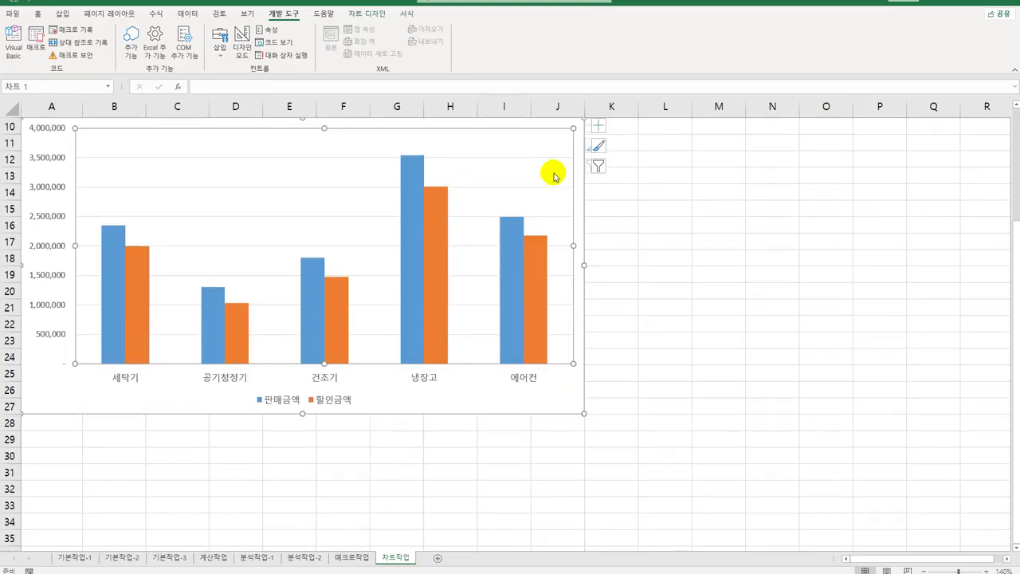
left_click(379, 206)
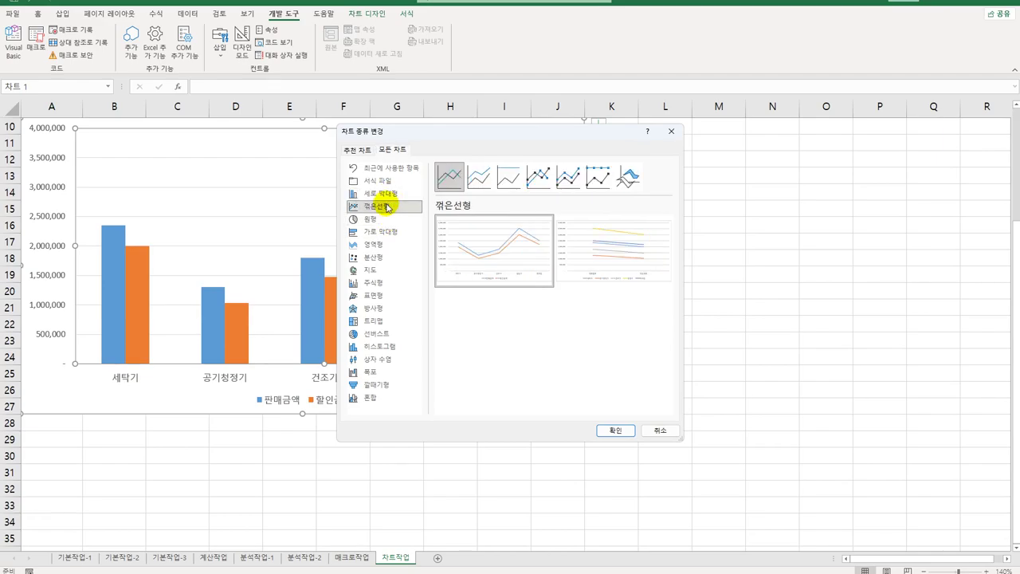
left_click(539, 179)
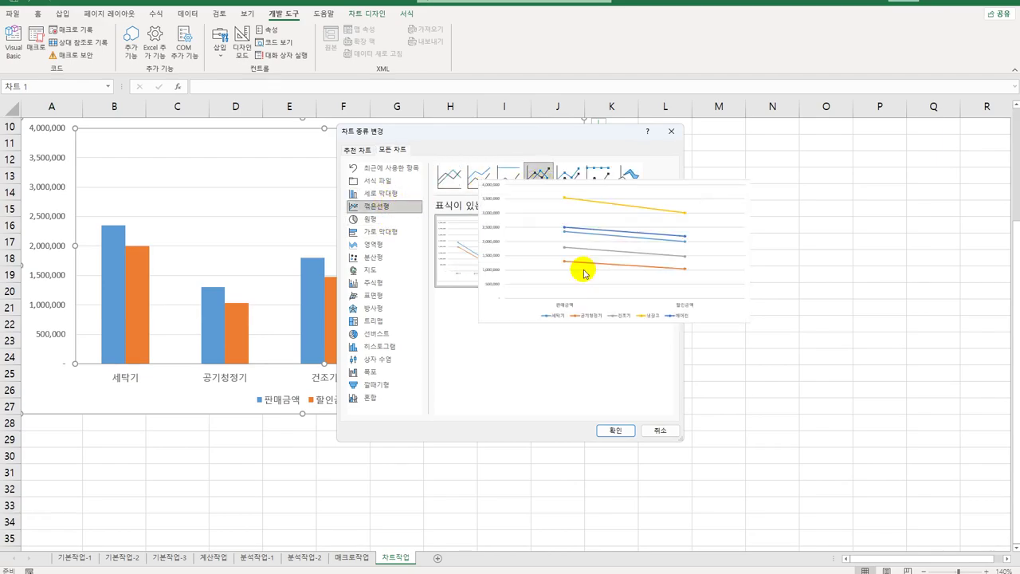
left_click(612, 431)
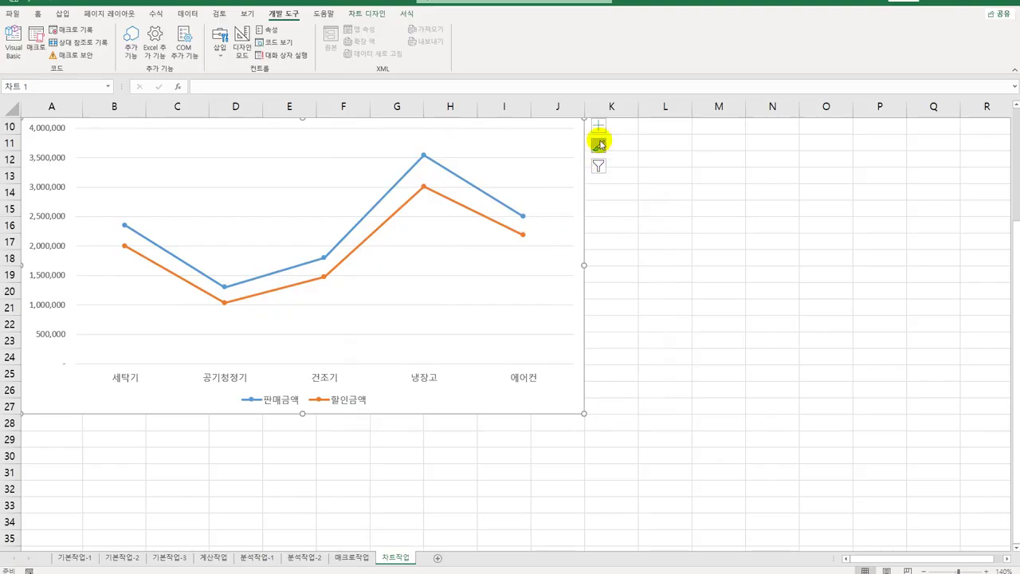
Step: Add a chart title to the line chart and link it to cell A1 of the 차트작업 sheet
left_click(599, 126)
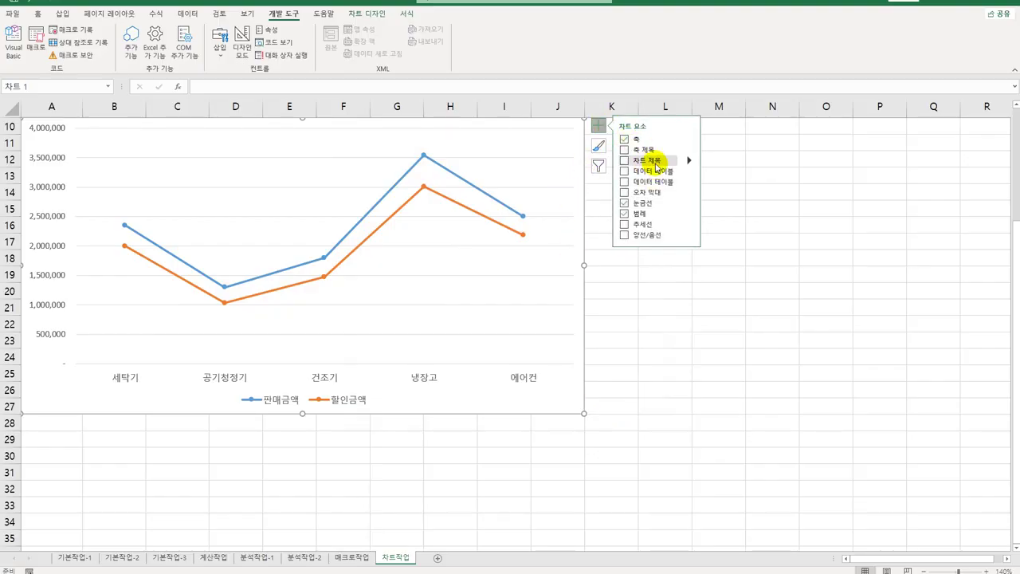
left_click(647, 160)
scroll(674, 285, "up", 3)
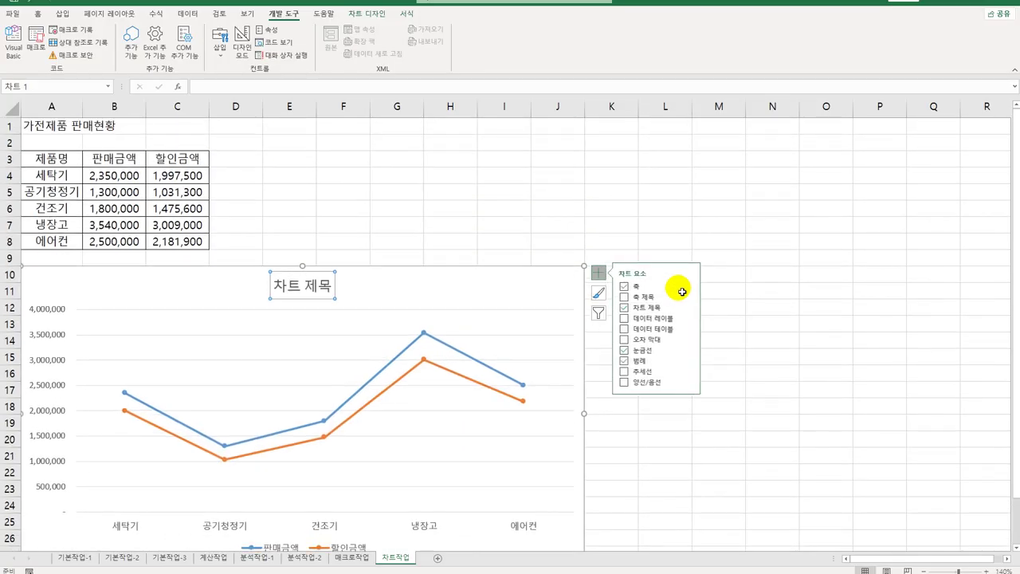
type("=")
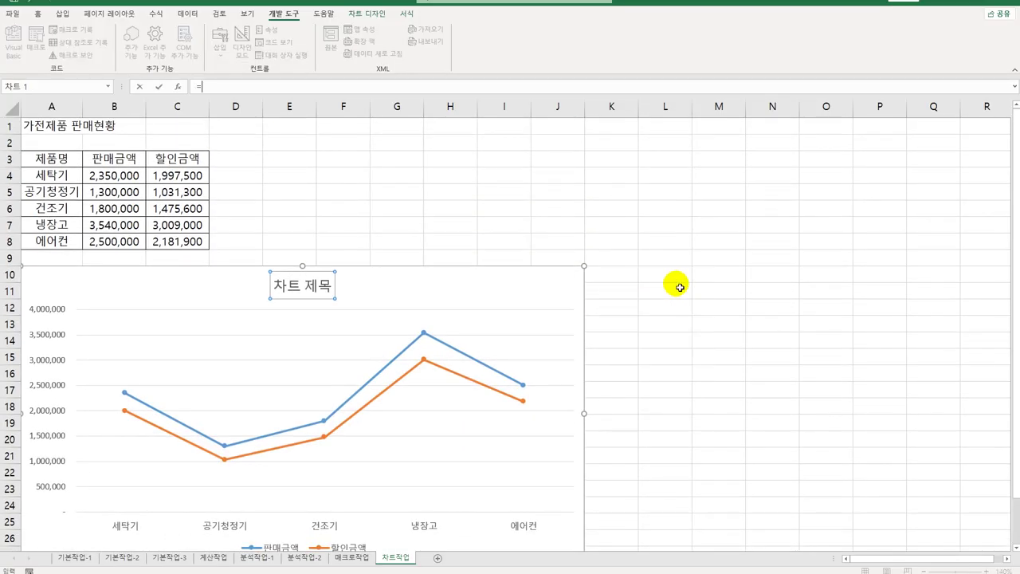
left_click(72, 130)
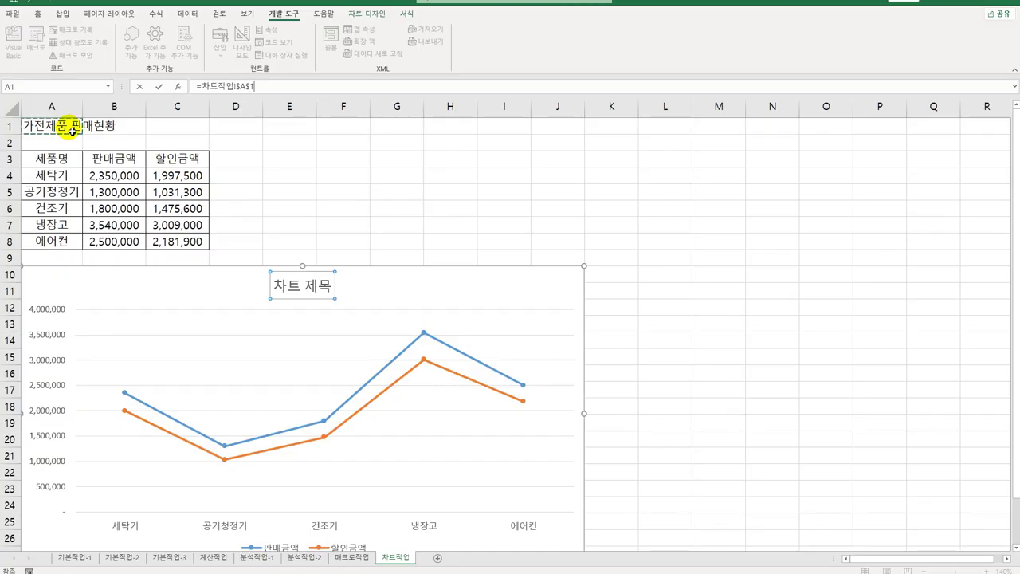
key("Return")
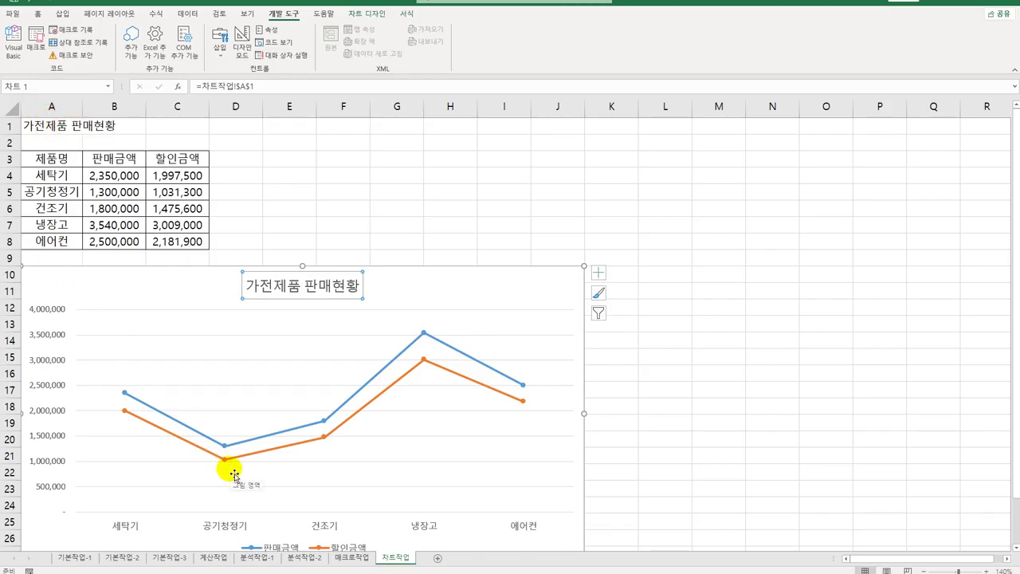
Step: Add a data label to only the 공기청정기 point of the 할인금액 series and open its formatting options
scroll(232, 471, "down", 3)
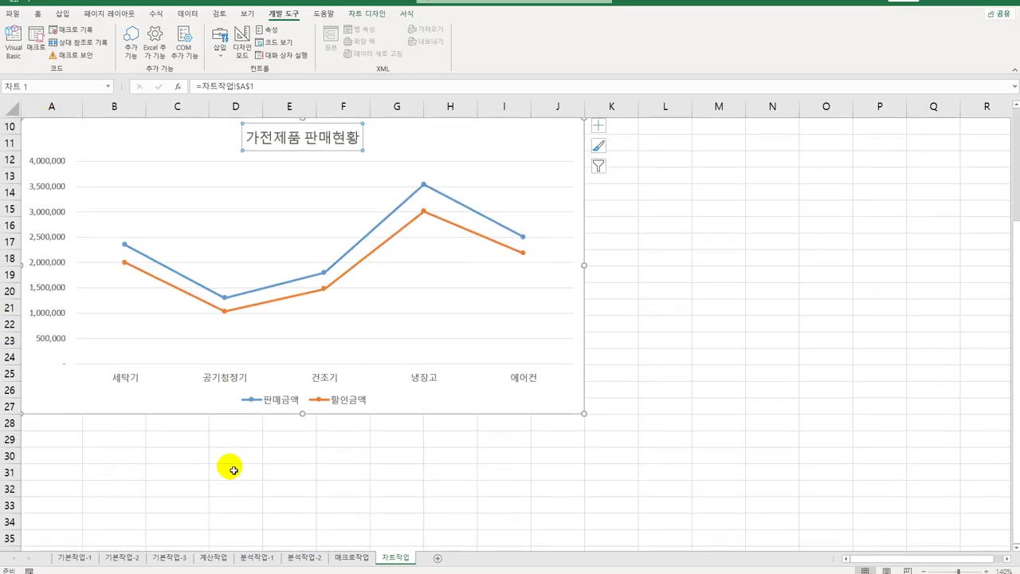
left_click(226, 314)
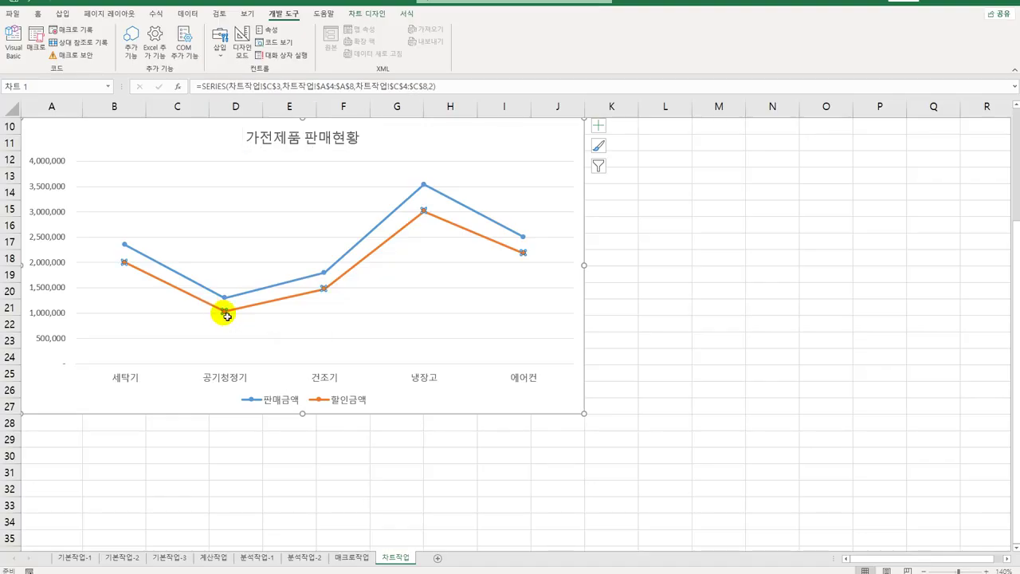
left_click(227, 315)
right_click(228, 315)
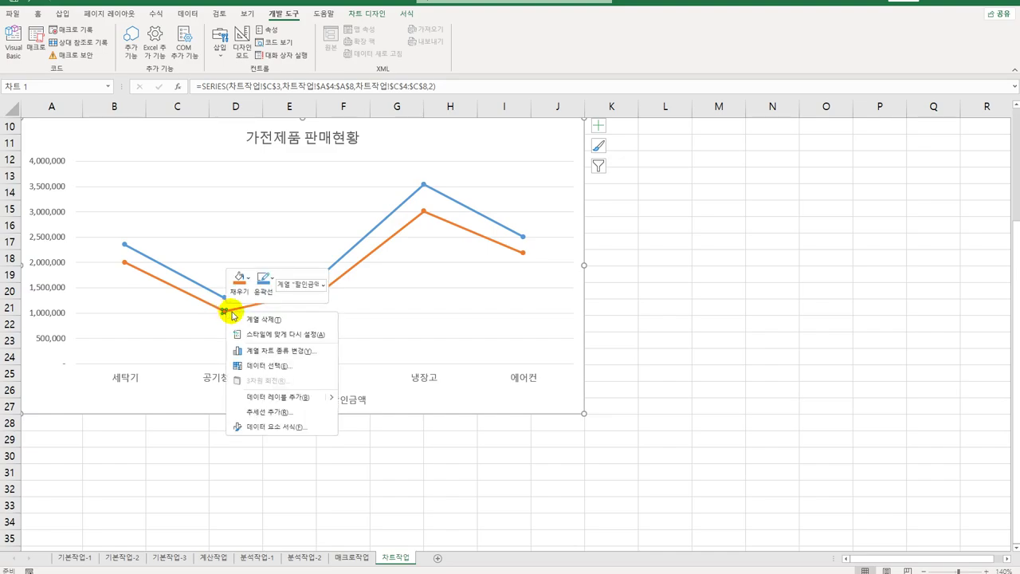
mouse_move(336, 396)
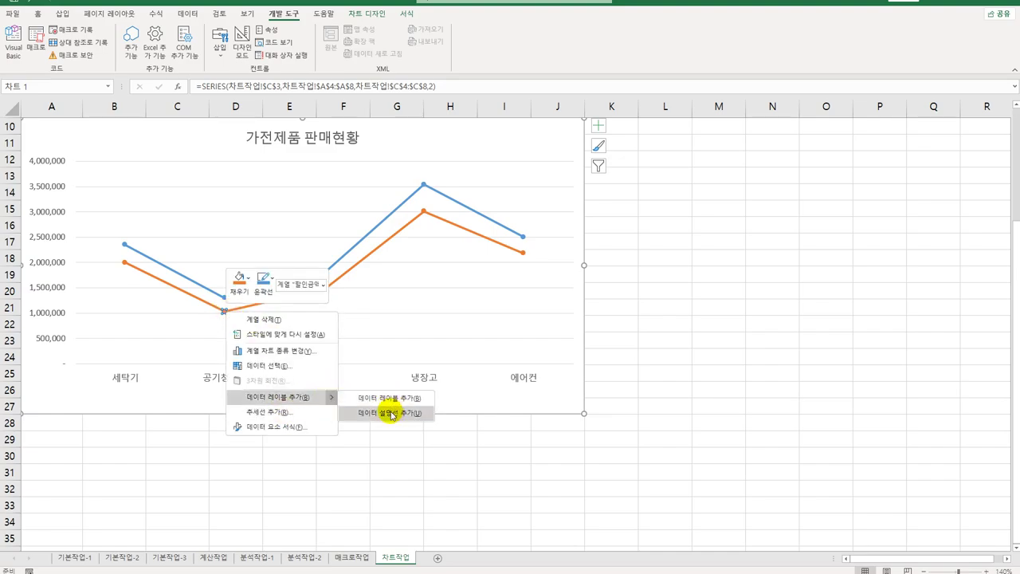
left_click(600, 126)
left_click(599, 125)
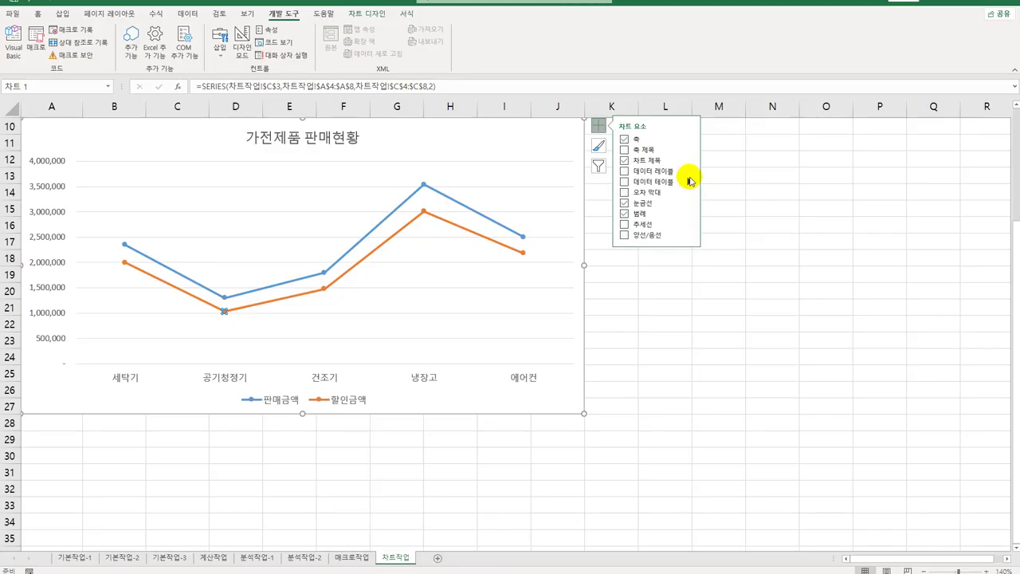
left_click(690, 170)
left_click(724, 250)
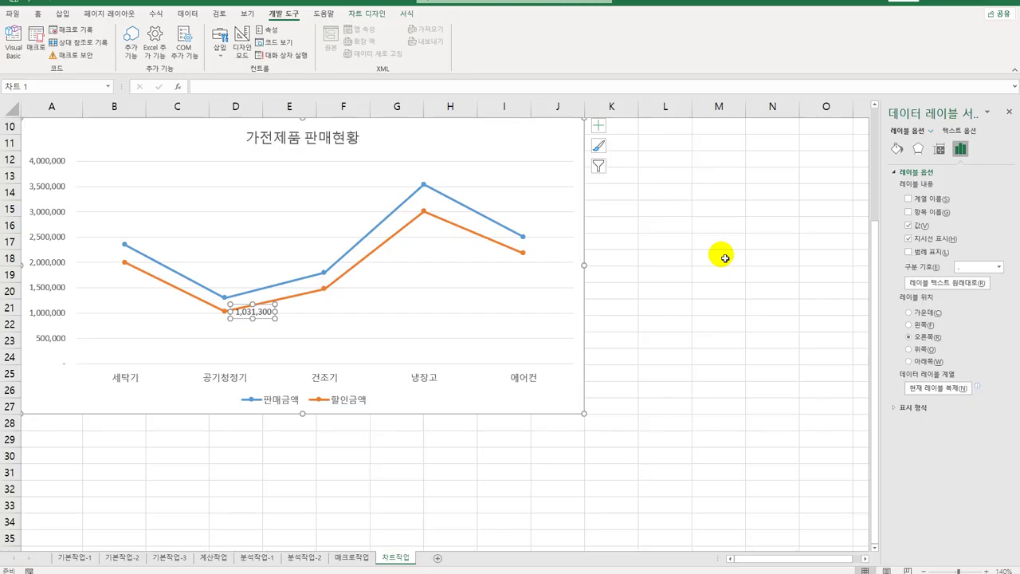
Step: Include the series name alongside the value in the 공기청정기 data label and position it below the point
left_click(908, 199)
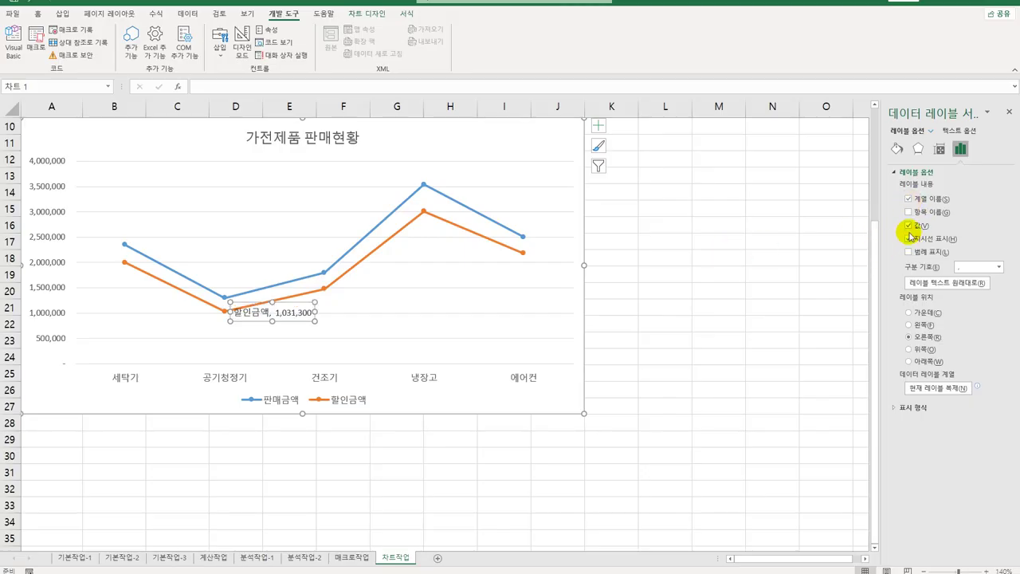
left_click(910, 238)
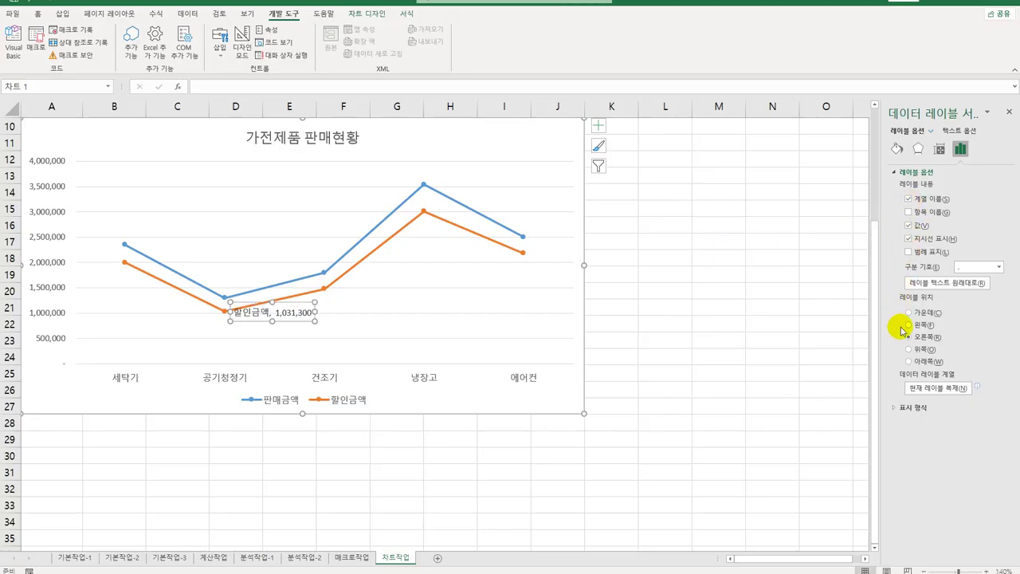
left_click(909, 362)
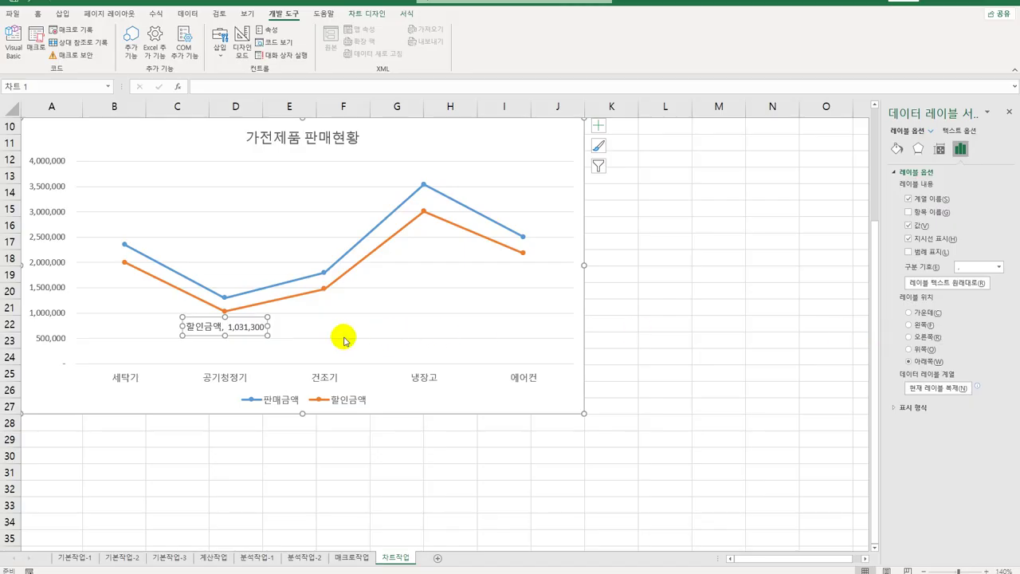
left_click(36, 238)
right_click(36, 238)
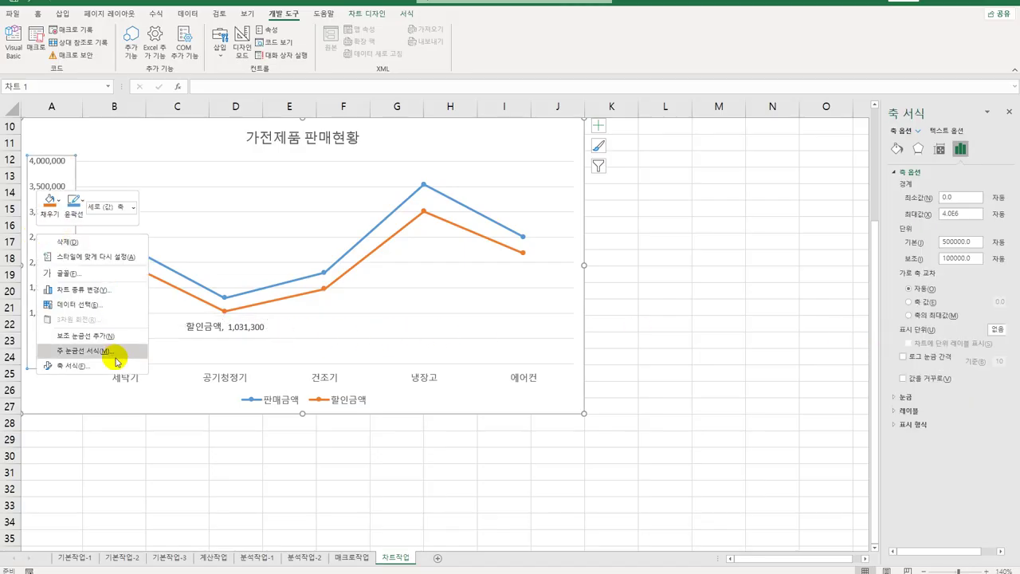
key("Escape")
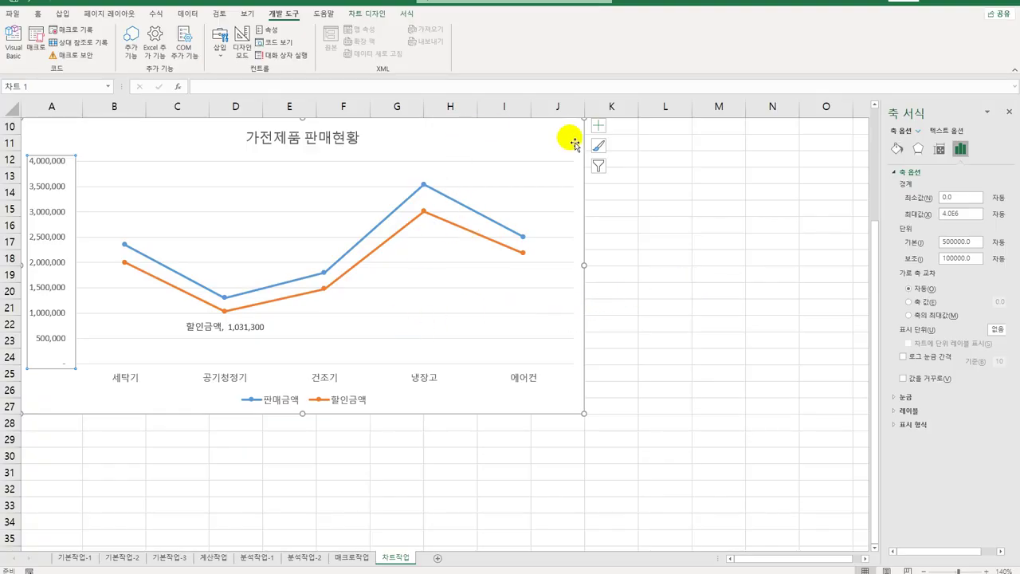
Step: Add a primary vertical axis title to the chart with the text 금액
left_click(598, 126)
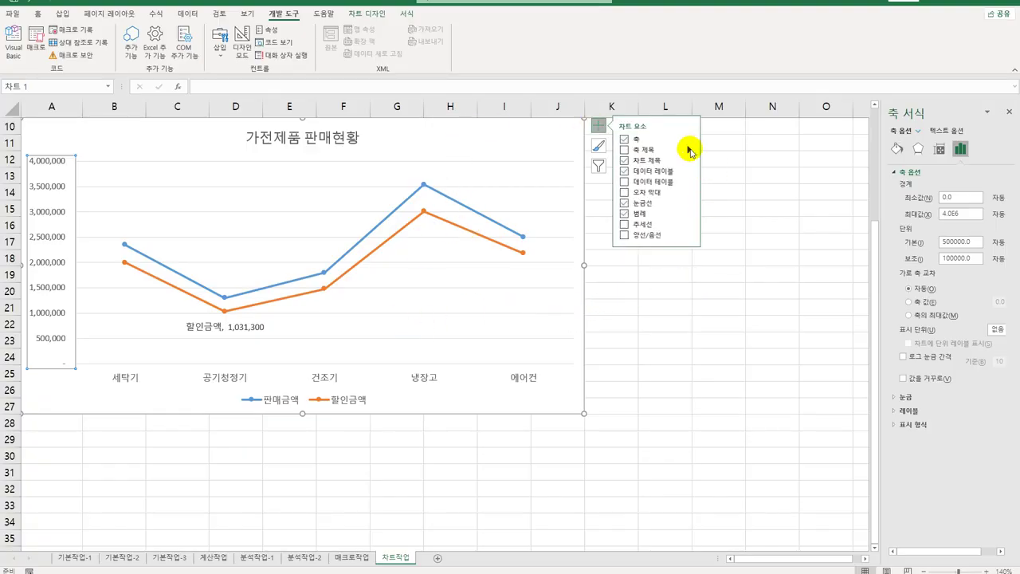
left_click(711, 162)
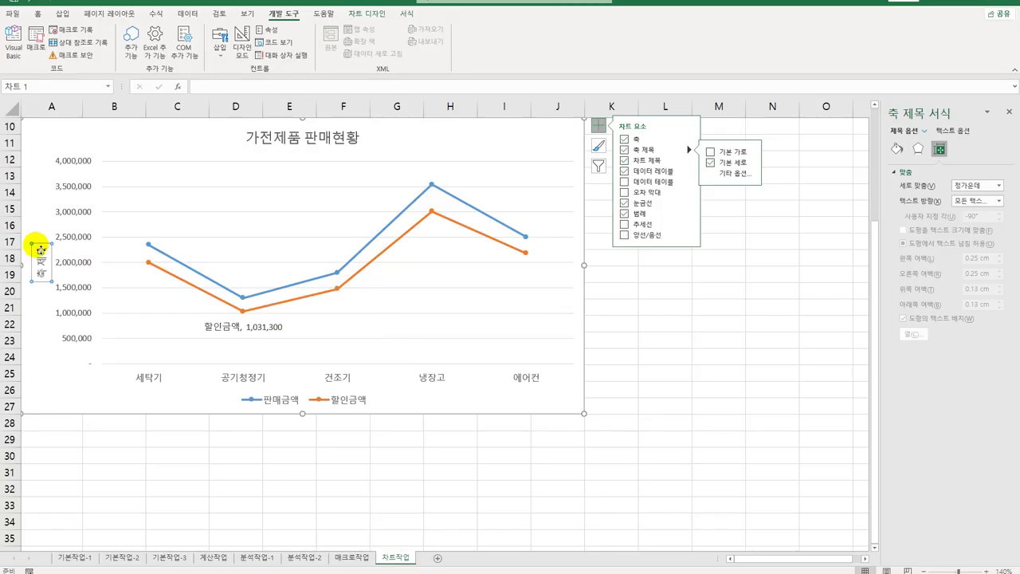
left_click(40, 250)
left_click_drag(36, 257, 47, 285)
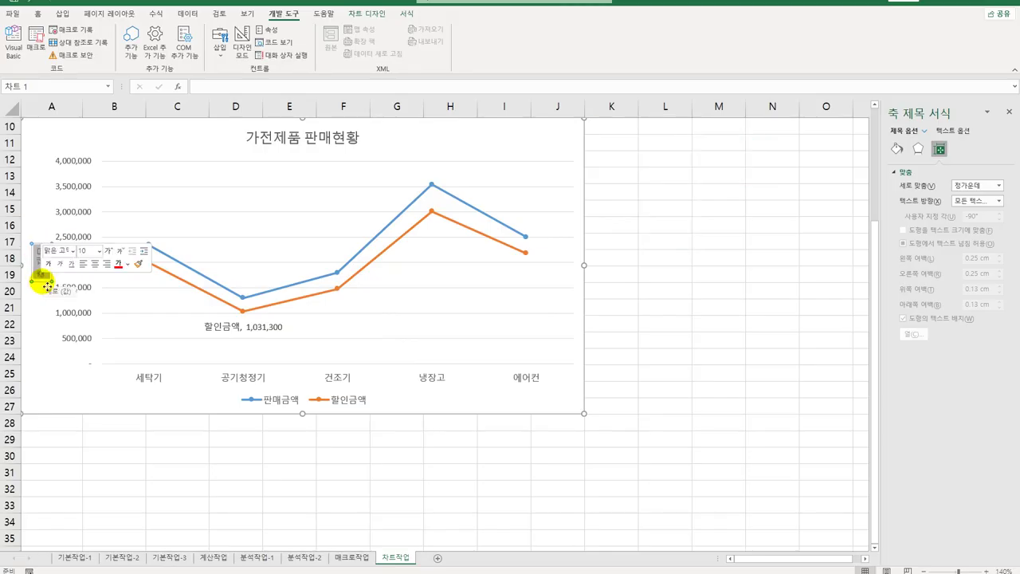
type("금액")
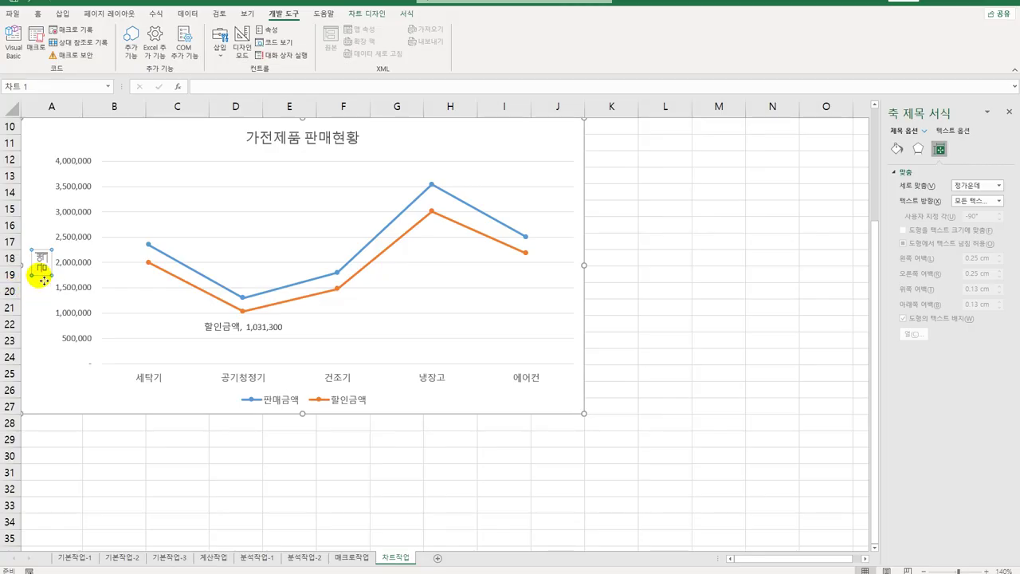
Step: Set the text direction of the 금액 axis title to vertical (세로)
left_click(32, 270)
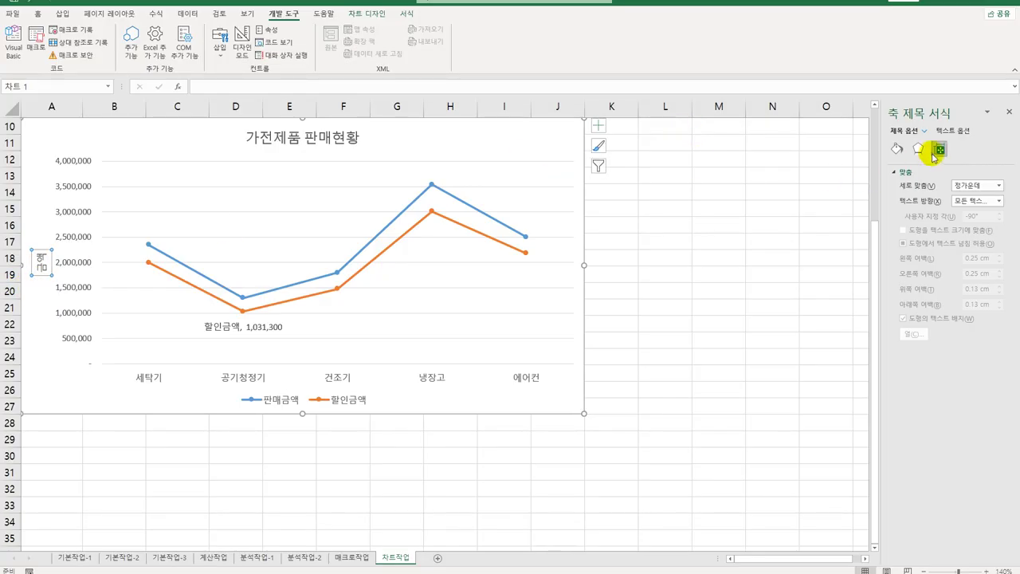
left_click(999, 202)
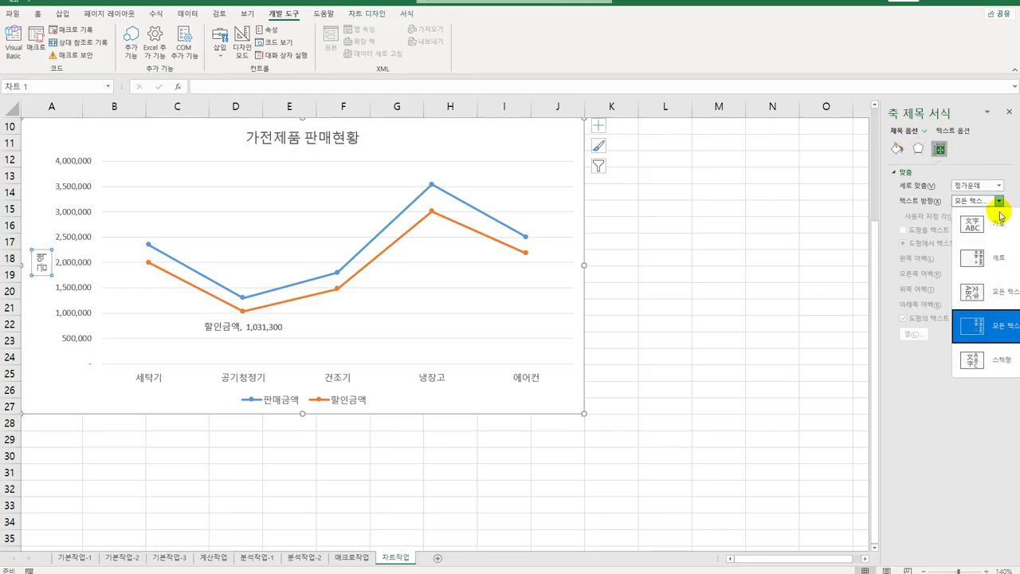
left_click(996, 253)
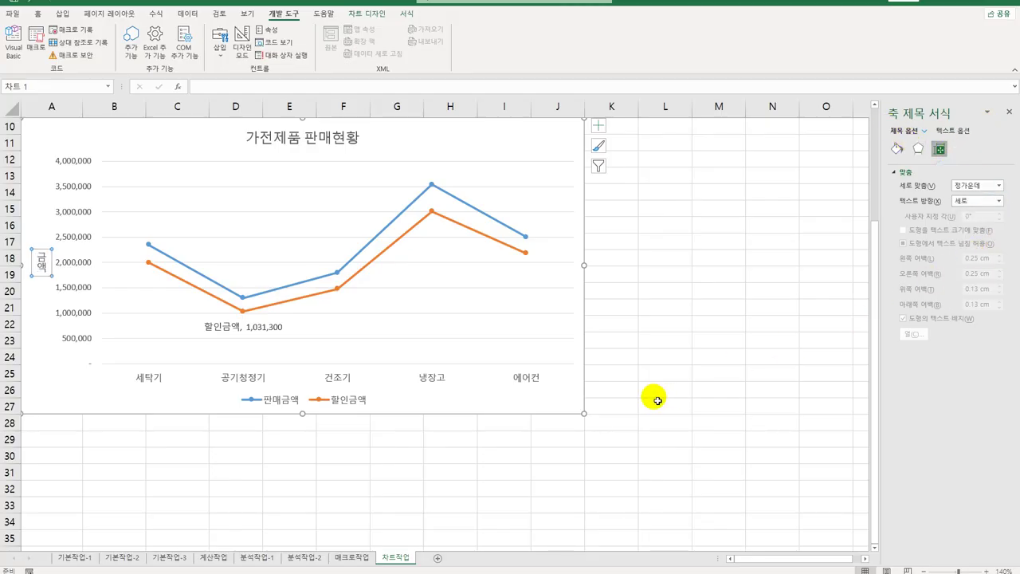
Step: Apply the smallest light-blue glow (네온) variation to the chart area as a shape effect
left_click(585, 367)
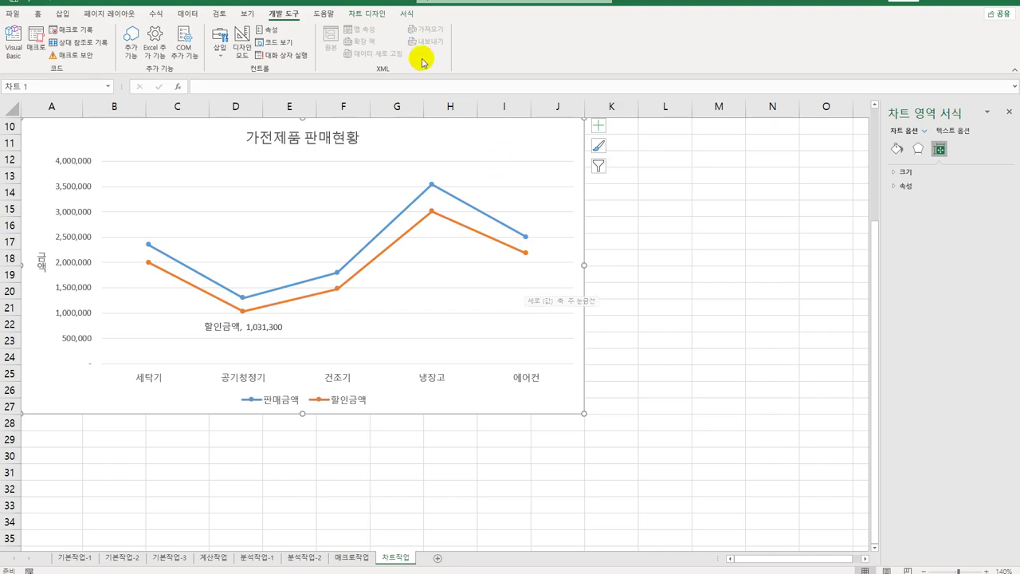
left_click(405, 14)
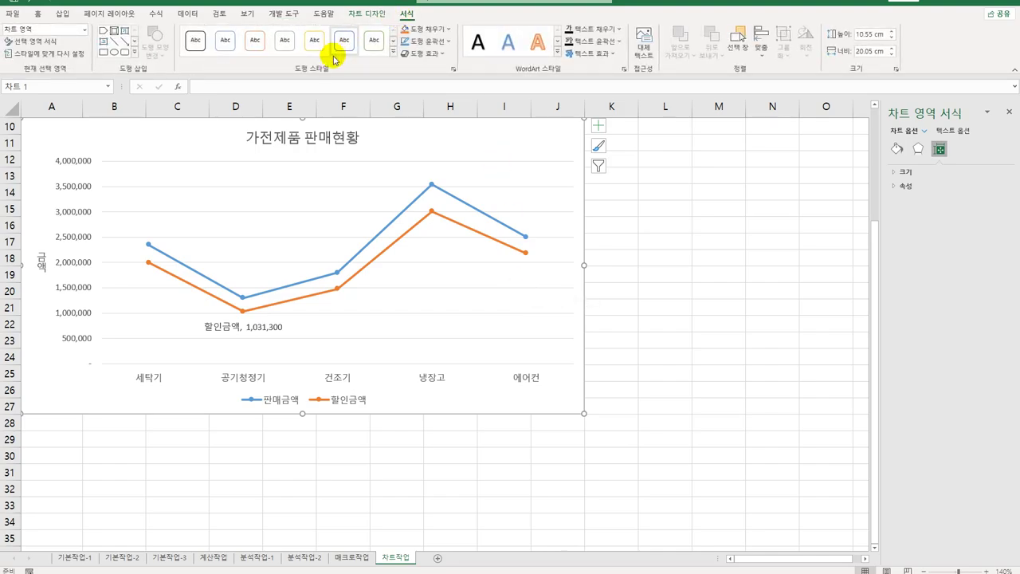
left_click(429, 56)
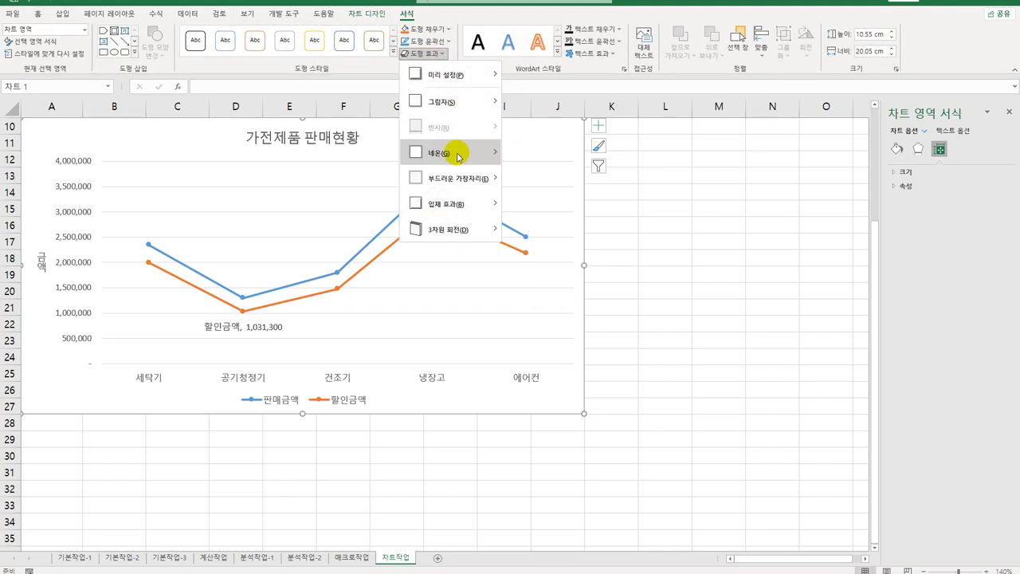
mouse_move(488, 151)
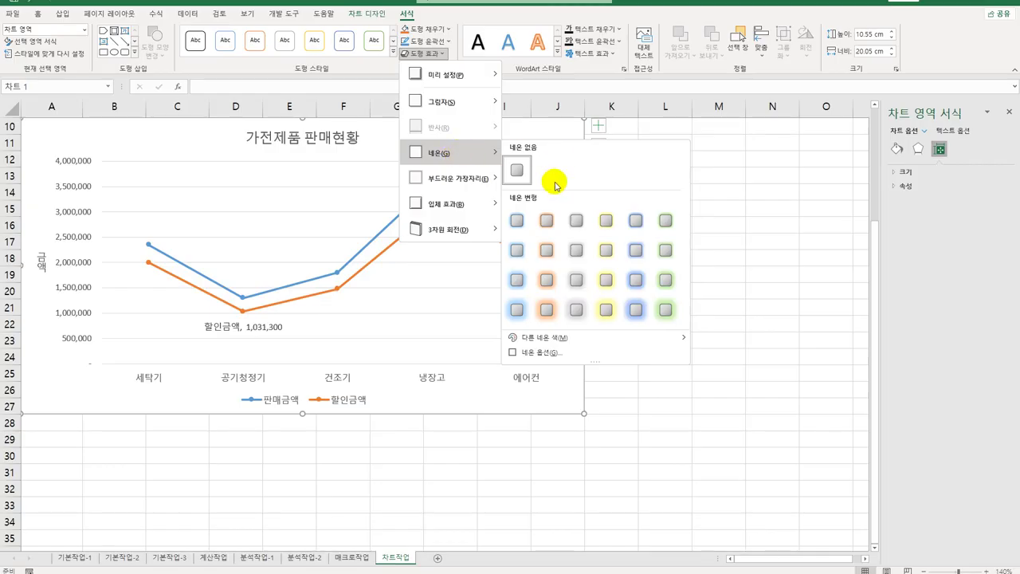
left_click(516, 221)
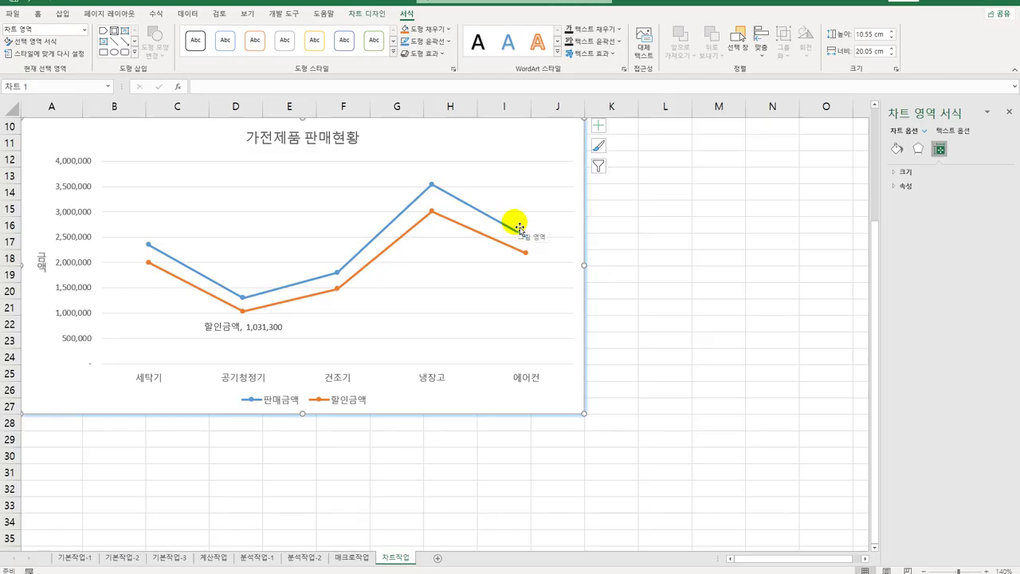
Step: Give the chart area border rounded corners (둥근 모서리), deselect the chart and review the finished result
left_click(897, 150)
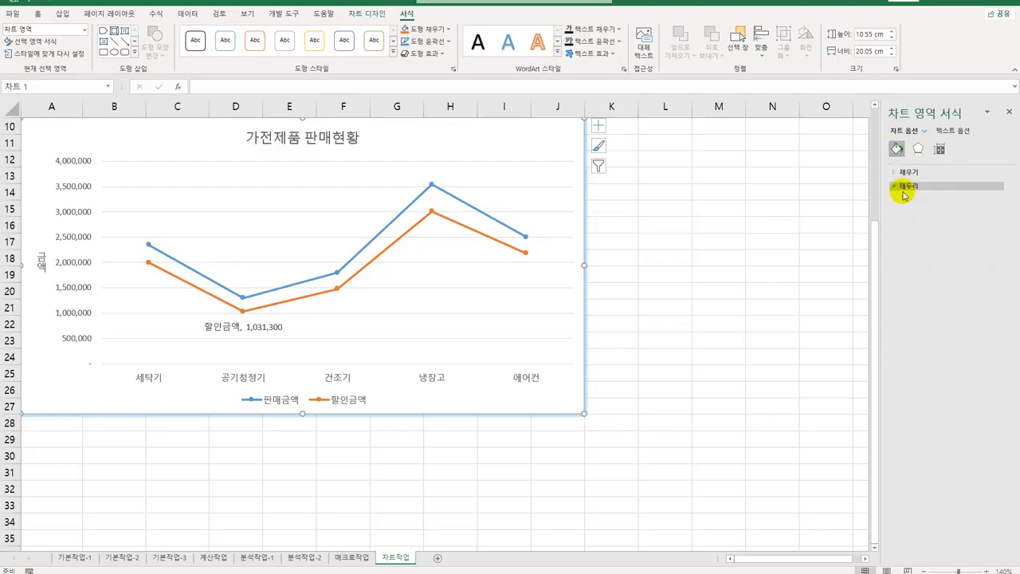
left_click(904, 191)
left_click(909, 437)
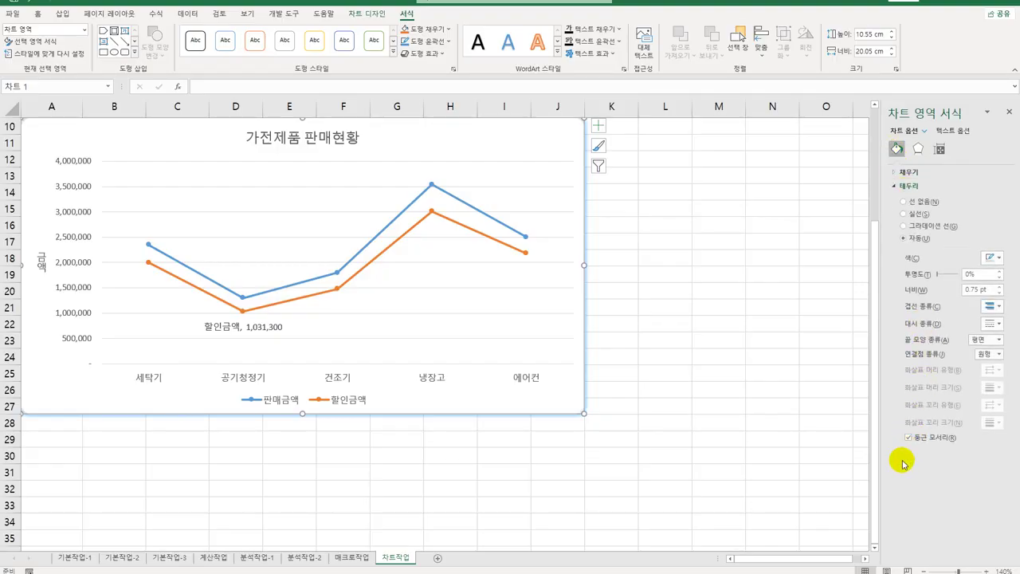
left_click(754, 421)
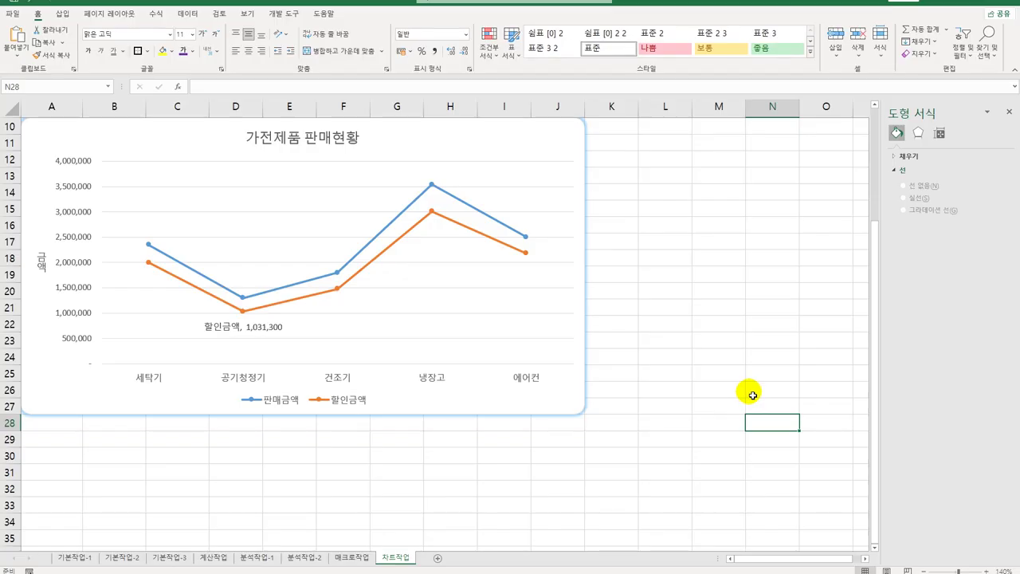
scroll(752, 394, "up", 3)
scroll(752, 394, "down", 3)
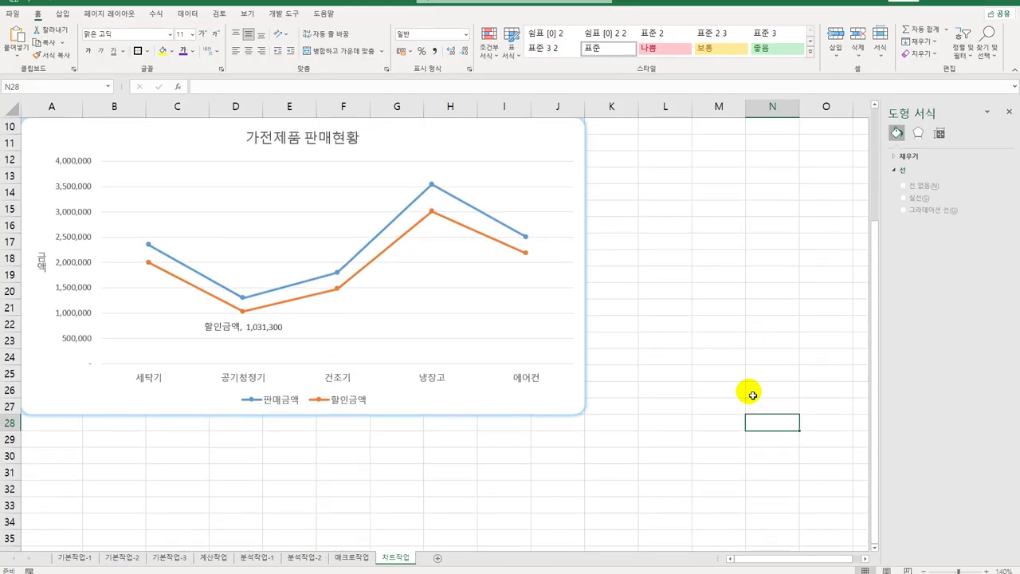